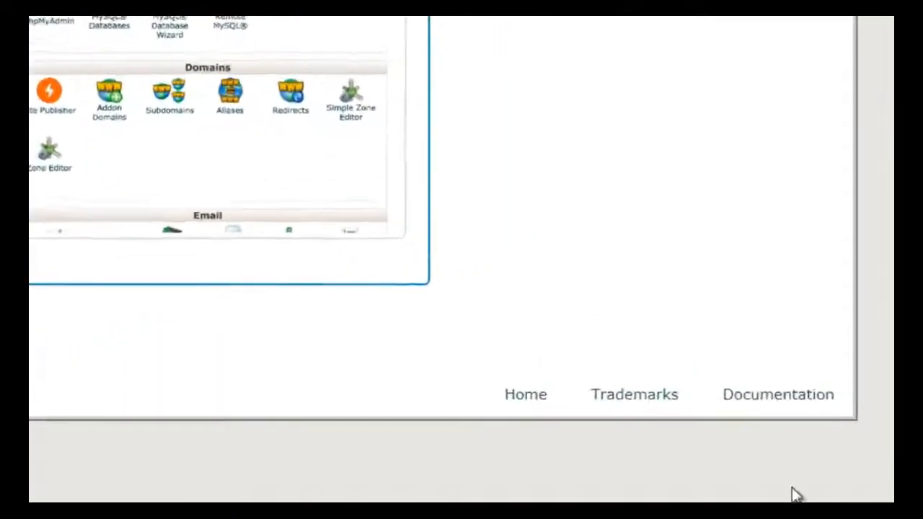
# - Open the Change Style page from the account menu
pyautogui.click(779, 476)
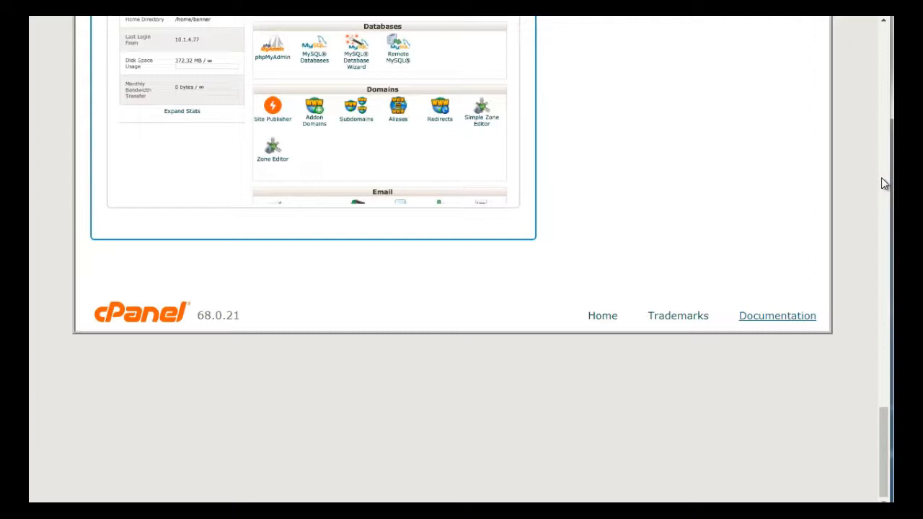
pyautogui.moveTo(883, 435); pyautogui.dragTo(881, 392)
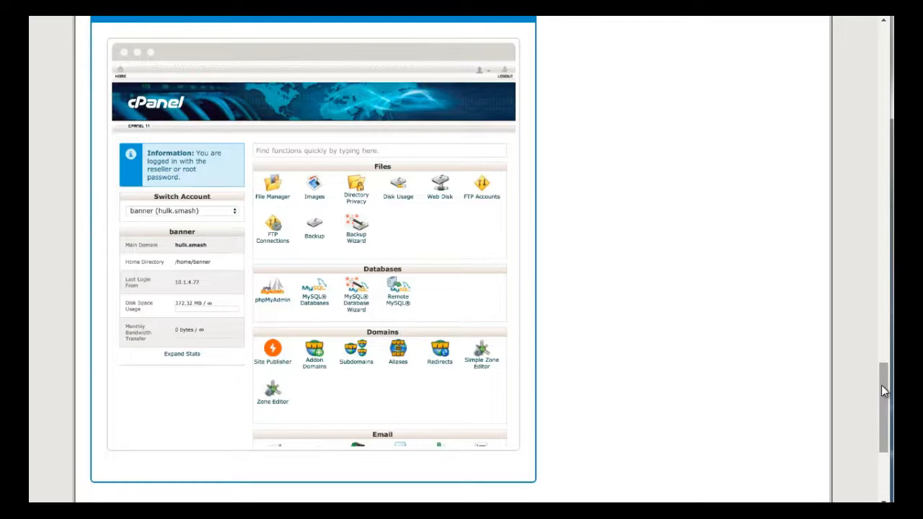
pyautogui.moveTo(881, 385); pyautogui.dragTo(881, 54)
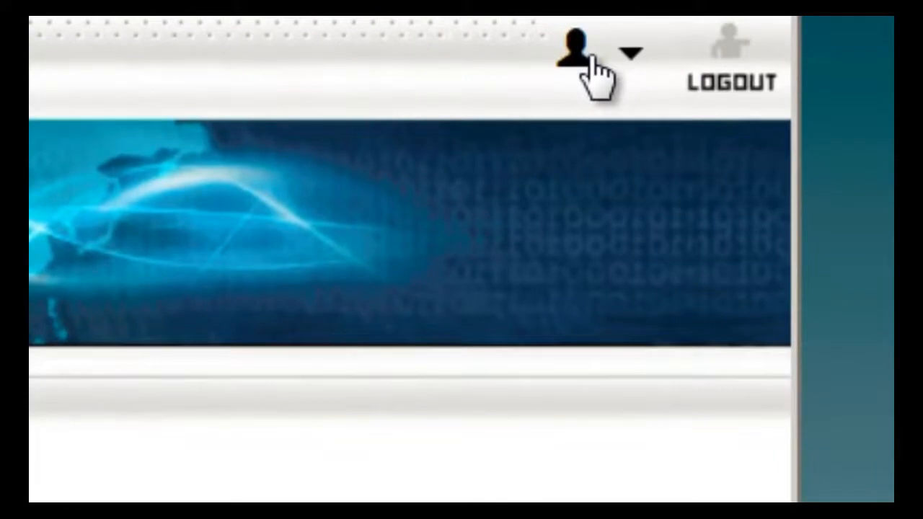
pyautogui.click(574, 63)
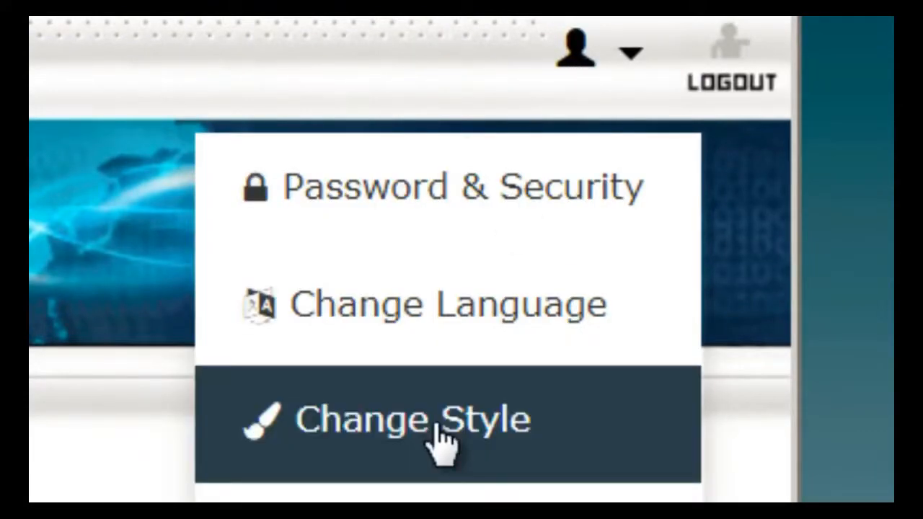
pyautogui.click(441, 436)
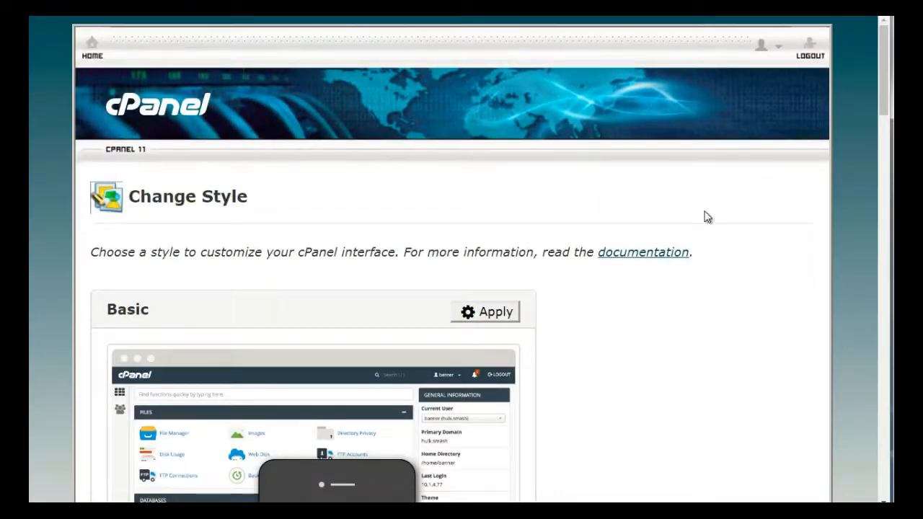
# - Apply the Basic style to the cPanel interface
pyautogui.hotkey('ctrl', '+')
pyautogui.hotkey('ctrl', '+')
pyautogui.hotkey('ctrl', '+')
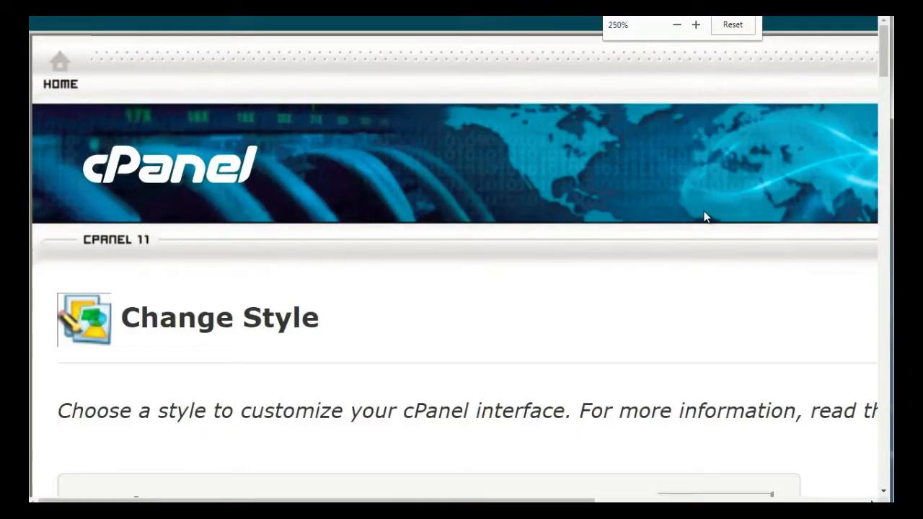
pyautogui.moveTo(884, 72); pyautogui.dragTo(883, 106)
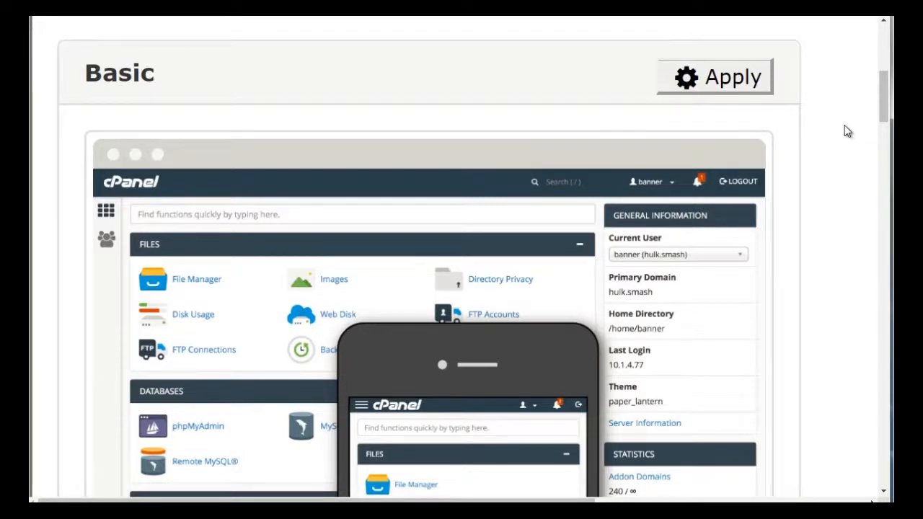
pyautogui.moveTo(881, 102)
pyautogui.mouseDown()
pyautogui.moveTo(875, 195)
pyautogui.moveTo(876, 214)
pyautogui.moveTo(882, 101)
pyautogui.moveTo(886, 292)
pyautogui.mouseUp()
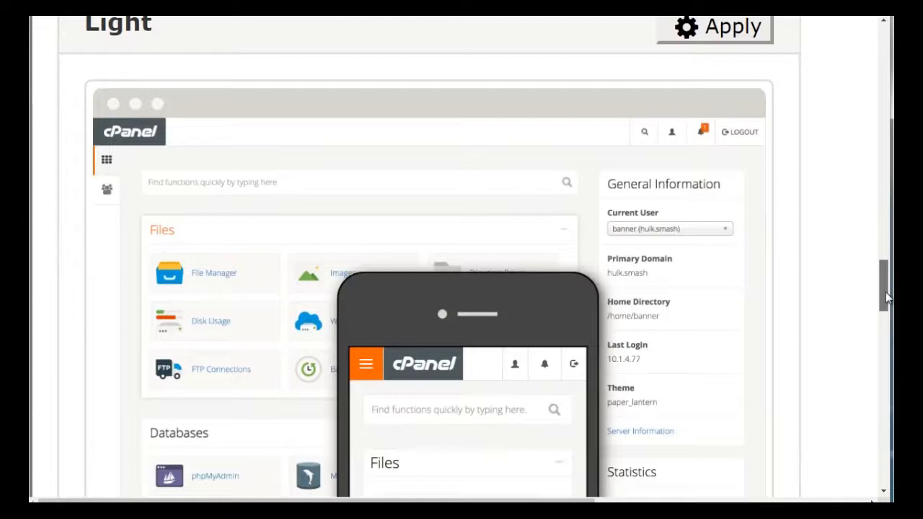
pyautogui.moveTo(885, 292); pyautogui.dragTo(884, 379)
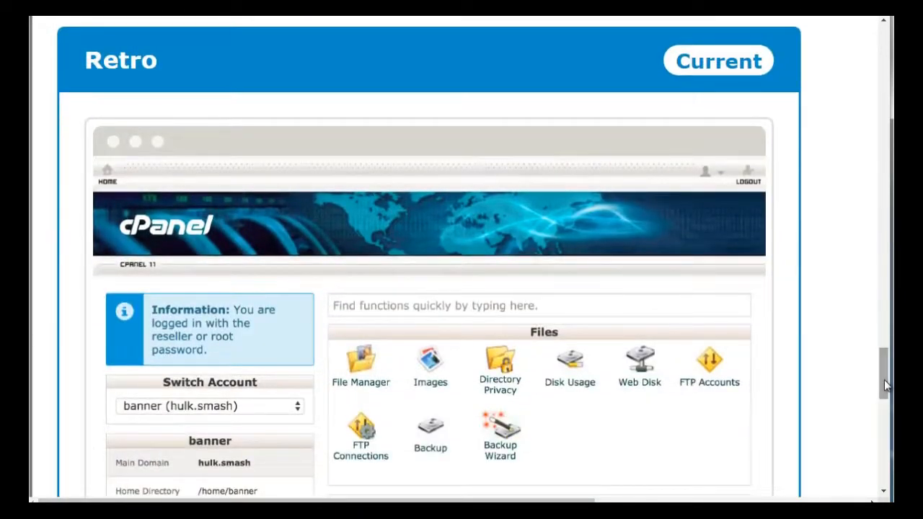
pyautogui.moveTo(884, 380); pyautogui.dragTo(884, 406)
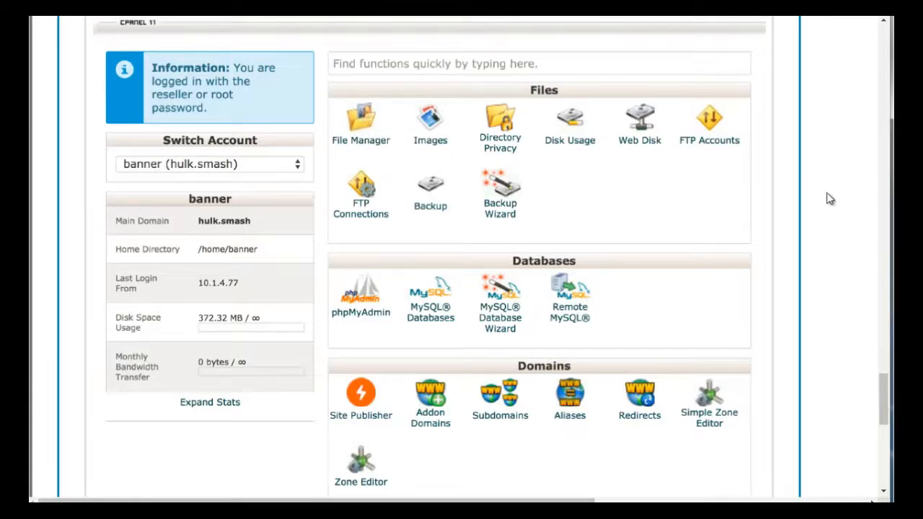
pyautogui.scroll(1, 887, 389)
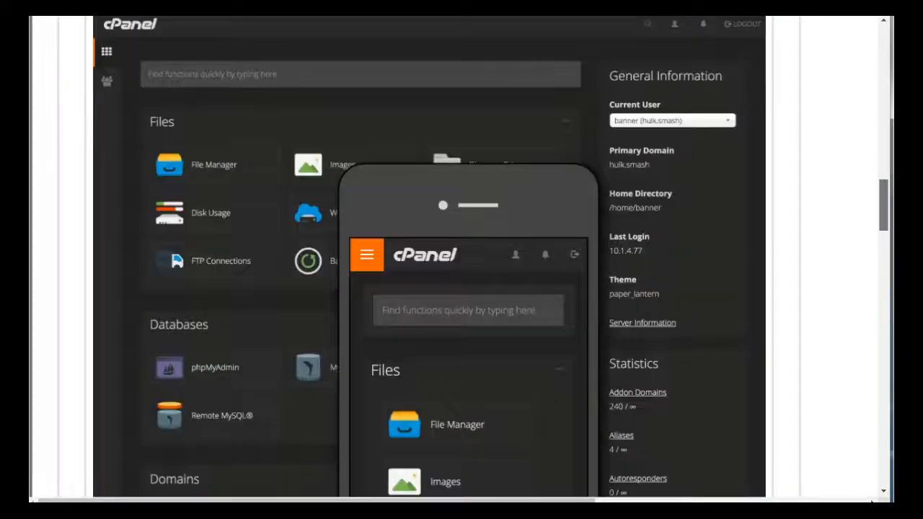
pyautogui.moveTo(884, 206); pyautogui.dragTo(884, 94)
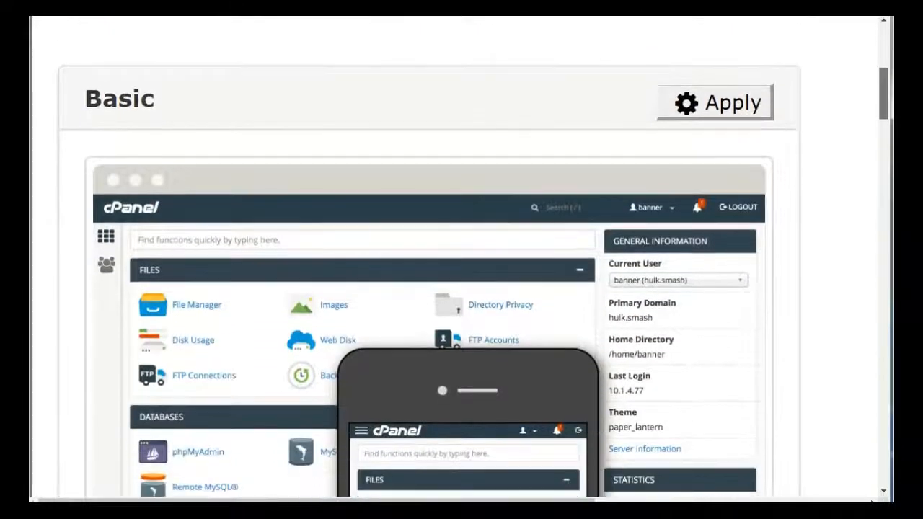
pyautogui.click(747, 112)
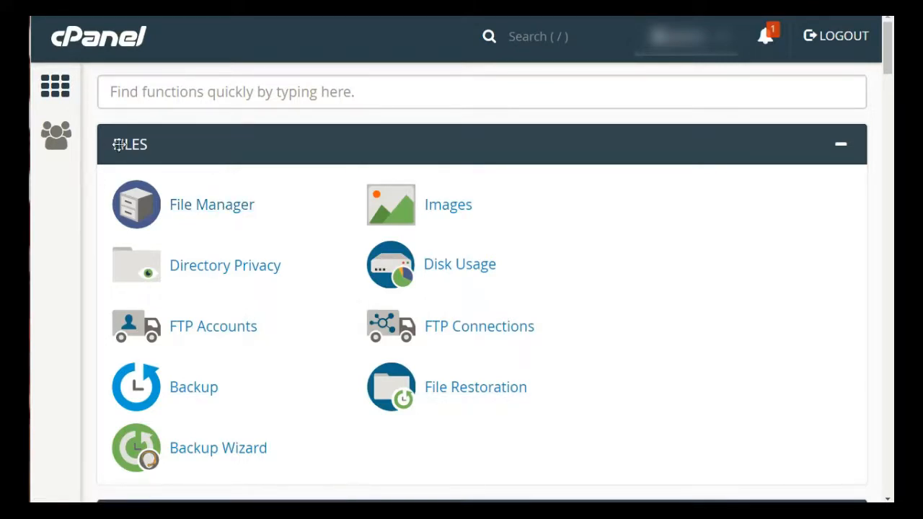
# - Browse the Files, Databases, Domains, Email, Metrics and Security sections of the home page
pyautogui.moveTo(119, 144); pyautogui.dragTo(133, 176)
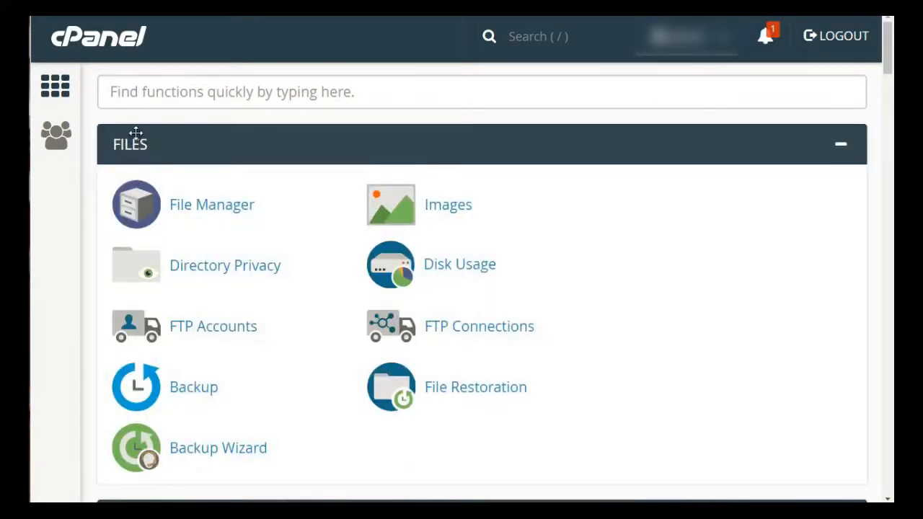
pyautogui.scroll(-3, 140, 170)
pyautogui.scroll(-2, 143, 174)
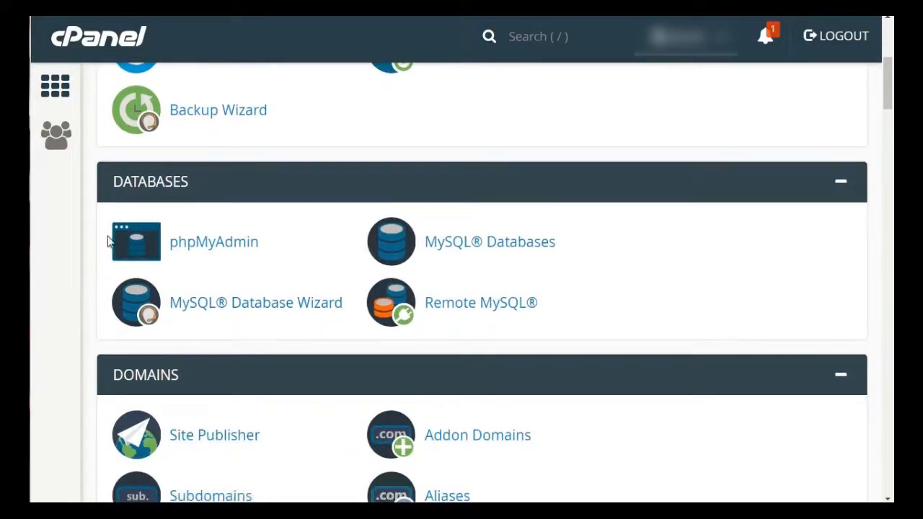
pyautogui.scroll(4, 132, 186)
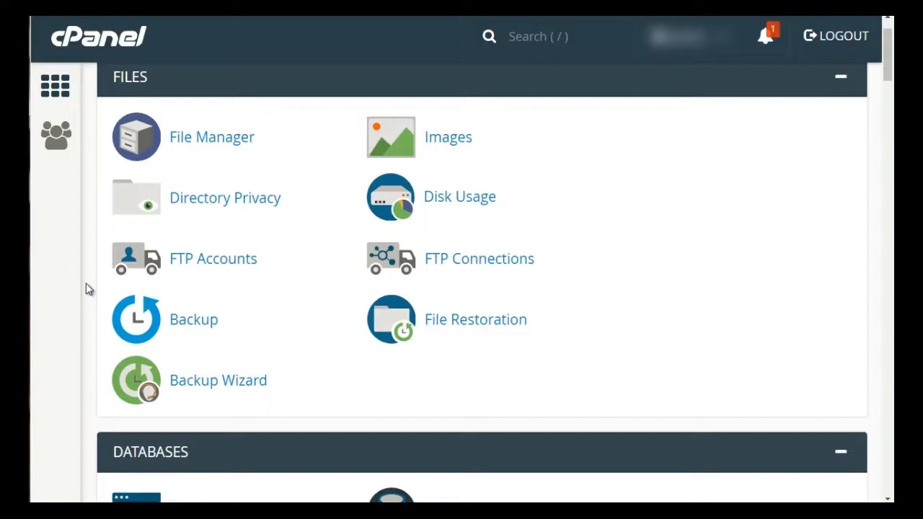
pyautogui.scroll(1, 85, 288)
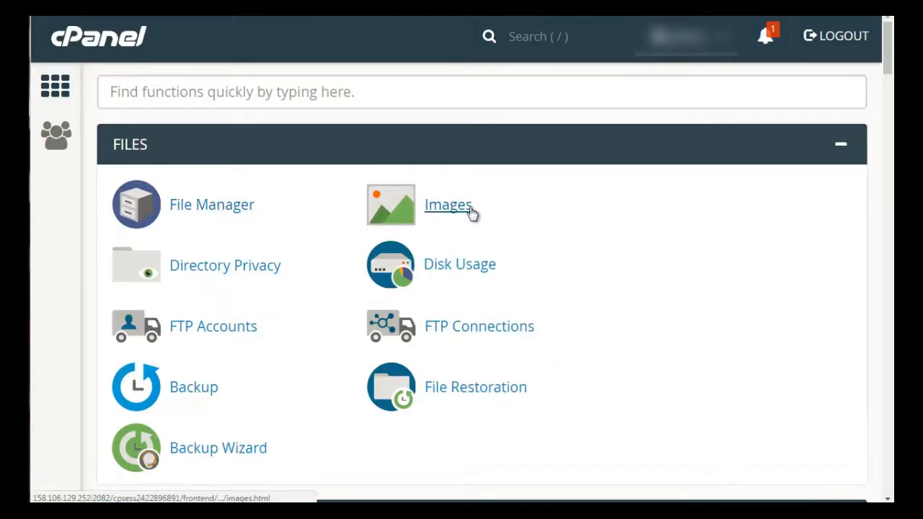
pyautogui.scroll(-1, 464, 220)
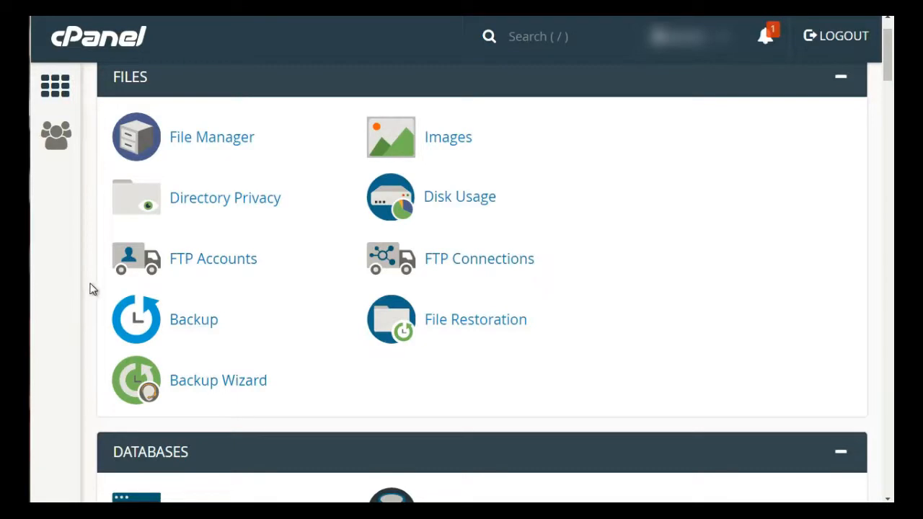
pyautogui.scroll(1, 91, 288)
pyautogui.scroll(-5, 123, 236)
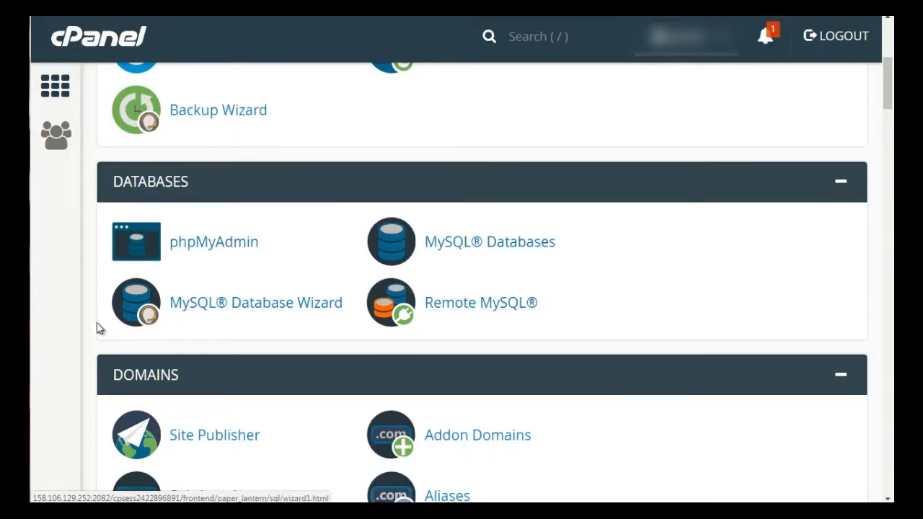
pyautogui.scroll(3, 79, 324)
pyautogui.scroll(-1, 79, 326)
pyautogui.scroll(-3, 79, 326)
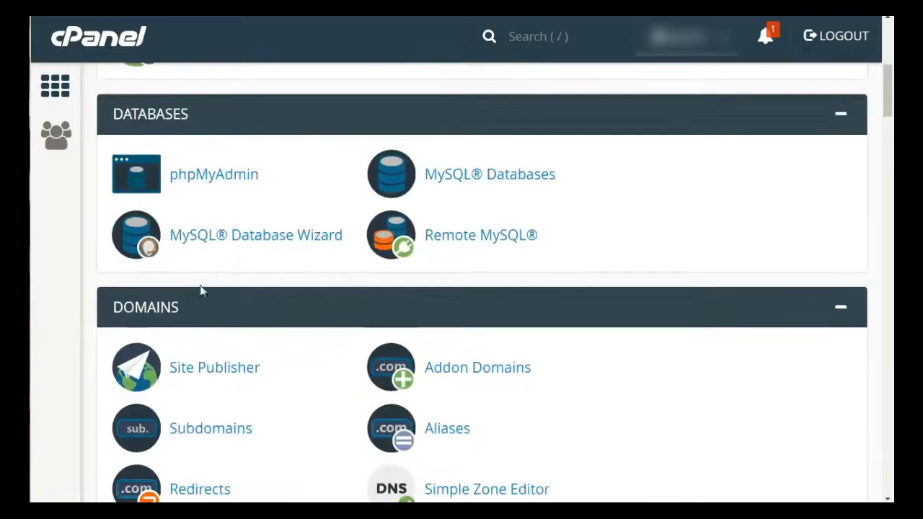
pyautogui.scroll(-3, 89, 330)
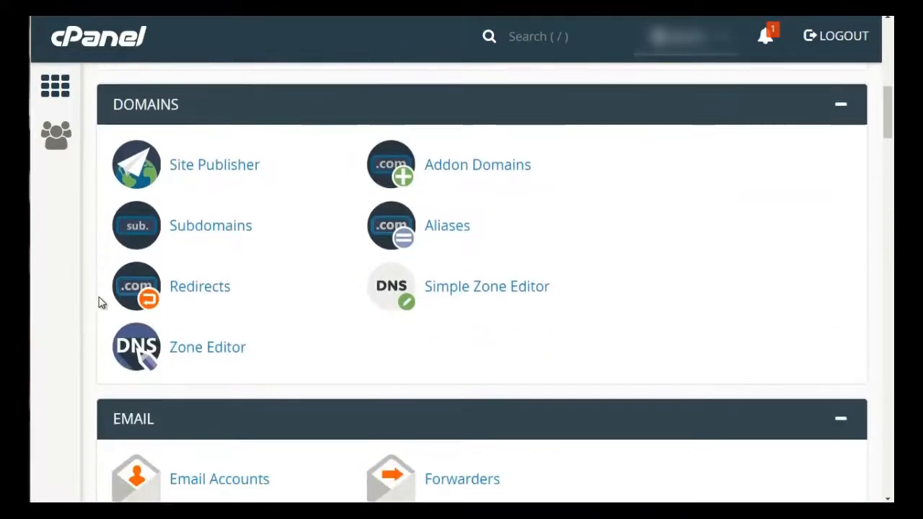
pyautogui.scroll(1, 99, 303)
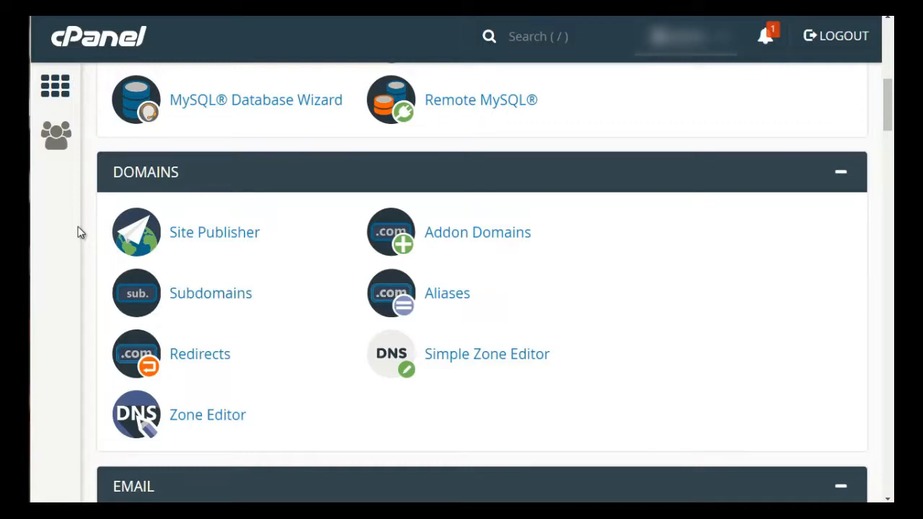
pyautogui.scroll(-5, 80, 232)
pyautogui.scroll(-1, 81, 232)
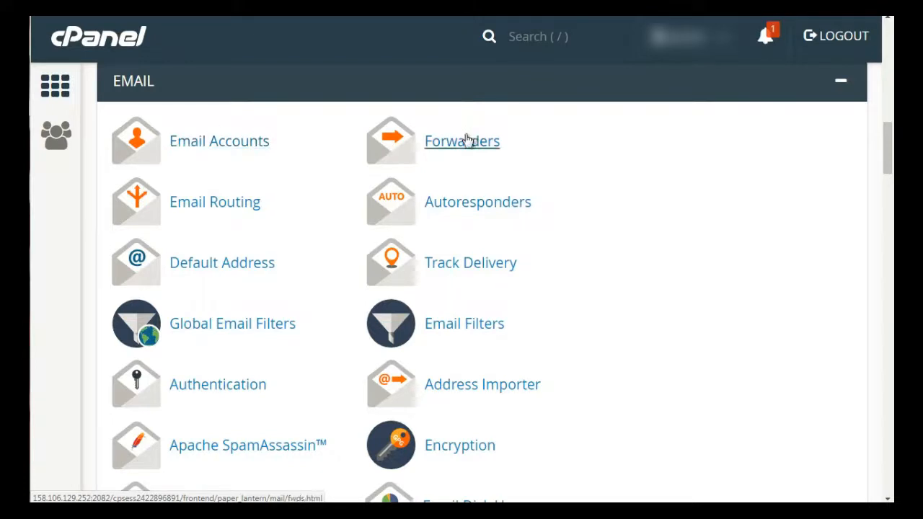
pyautogui.scroll(2, 83, 252)
pyautogui.scroll(-3, 82, 252)
pyautogui.scroll(-1, 82, 253)
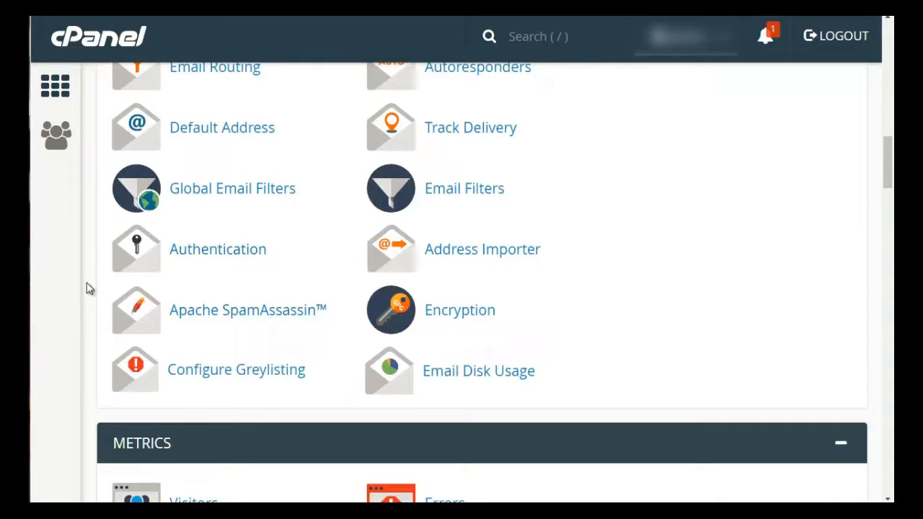
pyautogui.scroll(-5, 86, 289)
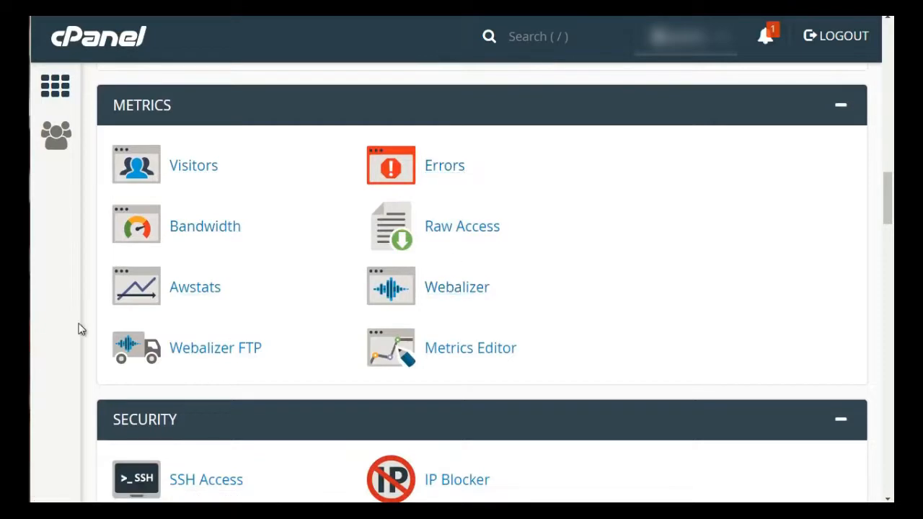
pyautogui.scroll(-5, 93, 226)
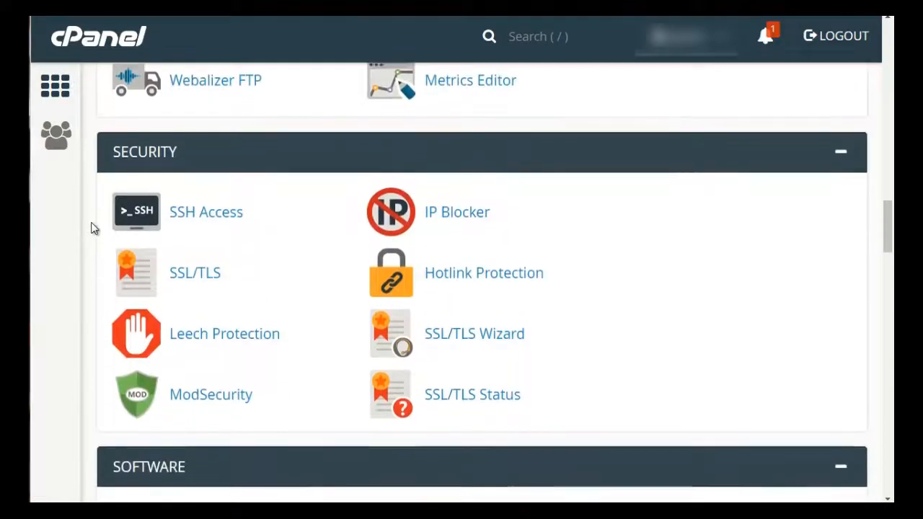
pyautogui.scroll(1, 92, 223)
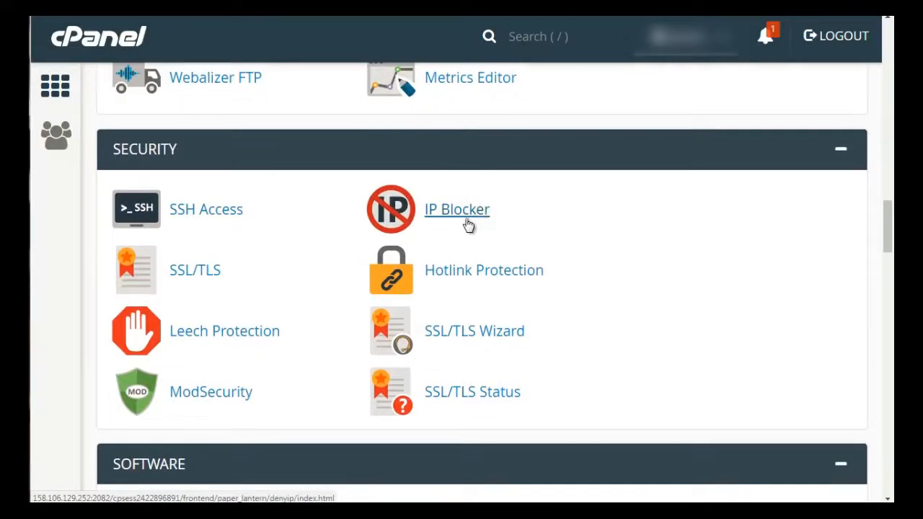
pyautogui.rightClick(467, 285)
pyautogui.click(488, 289)
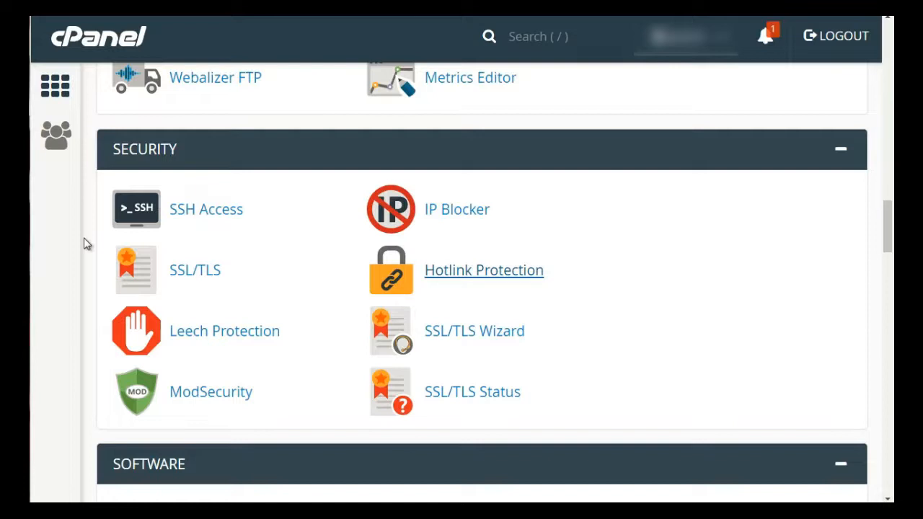
# - Browse the Software, Advanced, Preferences and Softaculous Apps Installer sections of the home page
pyautogui.scroll(-5, 119, 239)
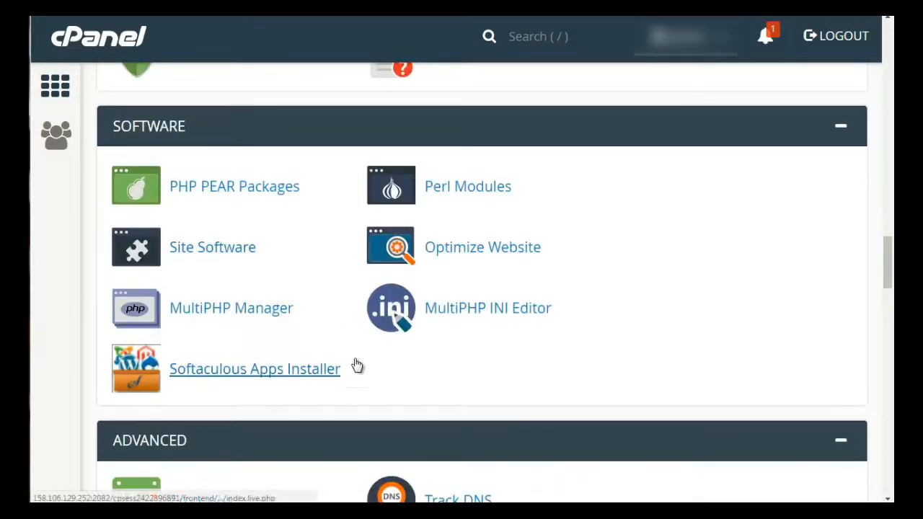
pyautogui.scroll(-1, 86, 324)
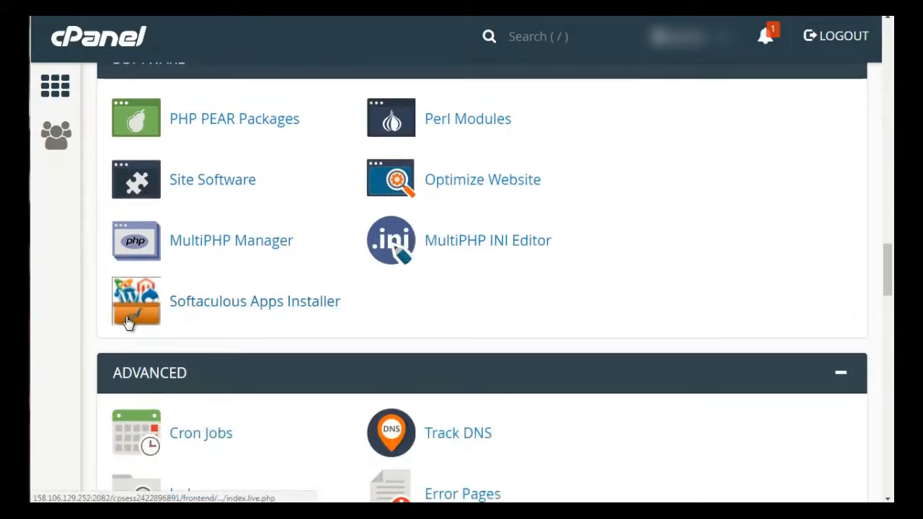
pyautogui.scroll(-2, 92, 332)
pyautogui.scroll(-1, 92, 333)
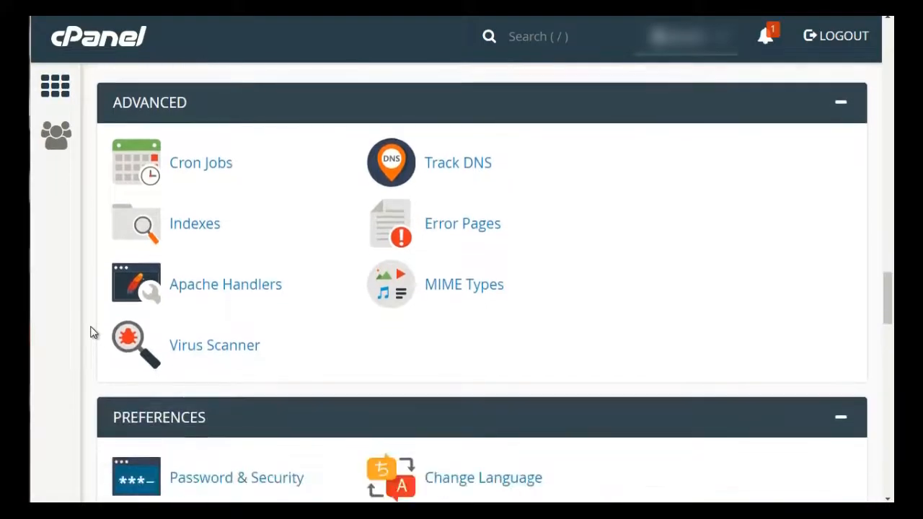
pyautogui.scroll(1, 91, 332)
pyautogui.scroll(-1, 92, 333)
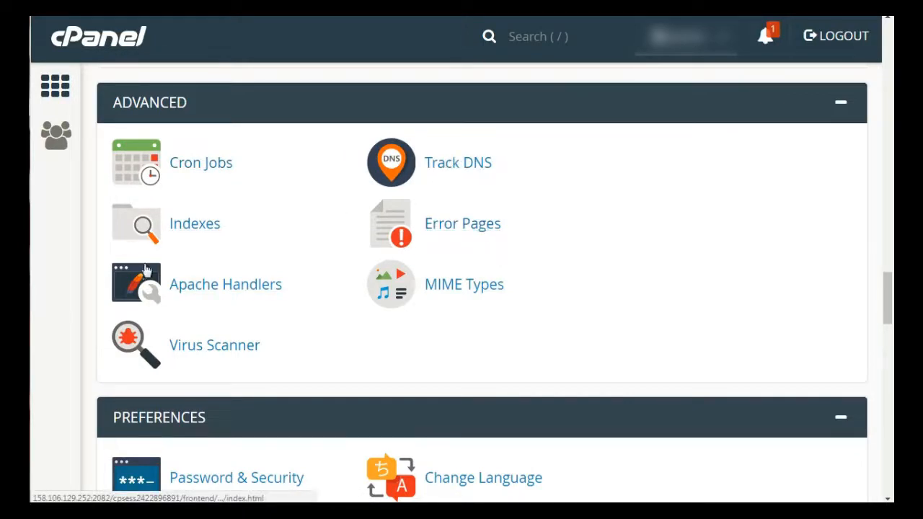
pyautogui.scroll(2, 91, 292)
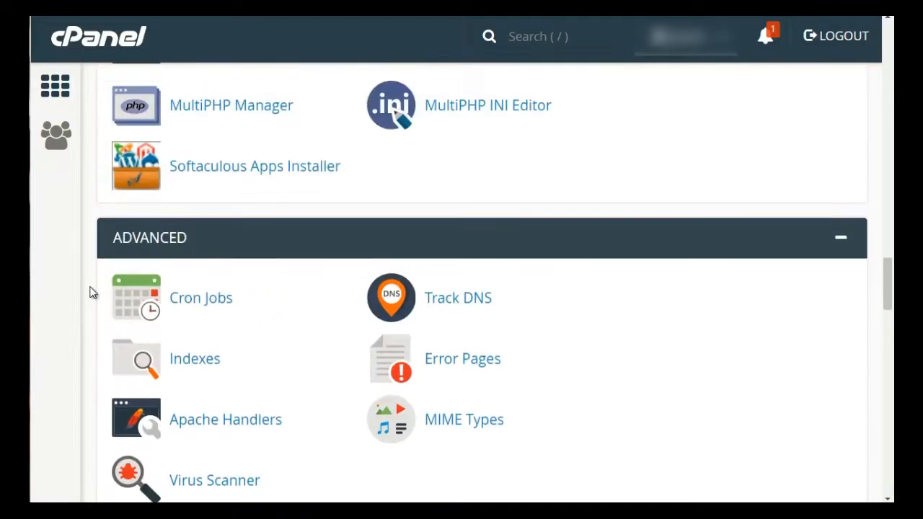
pyautogui.scroll(-6, 92, 293)
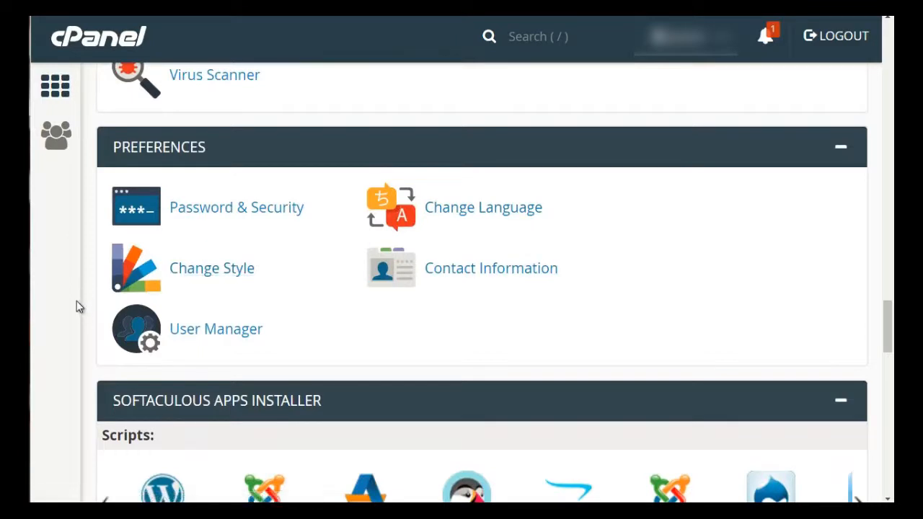
pyautogui.scroll(-4, 77, 301)
pyautogui.scroll(2, 79, 305)
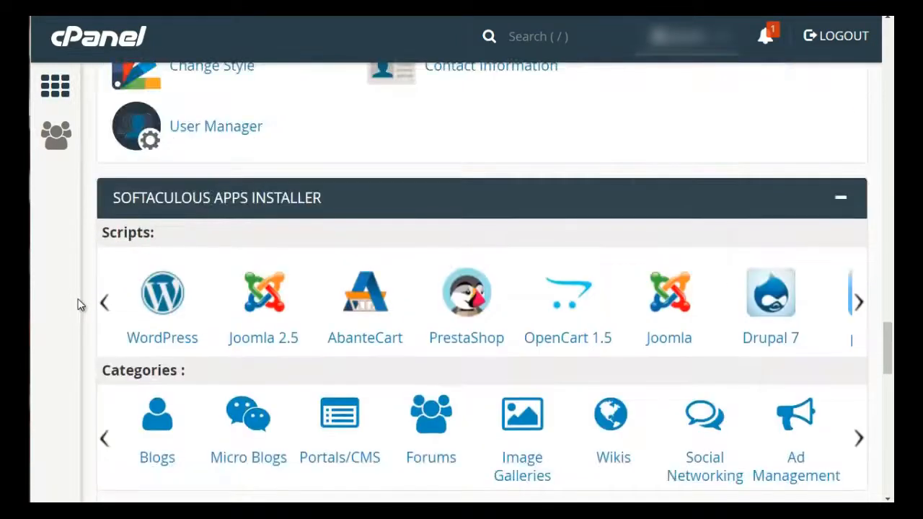
pyautogui.scroll(-1, 80, 304)
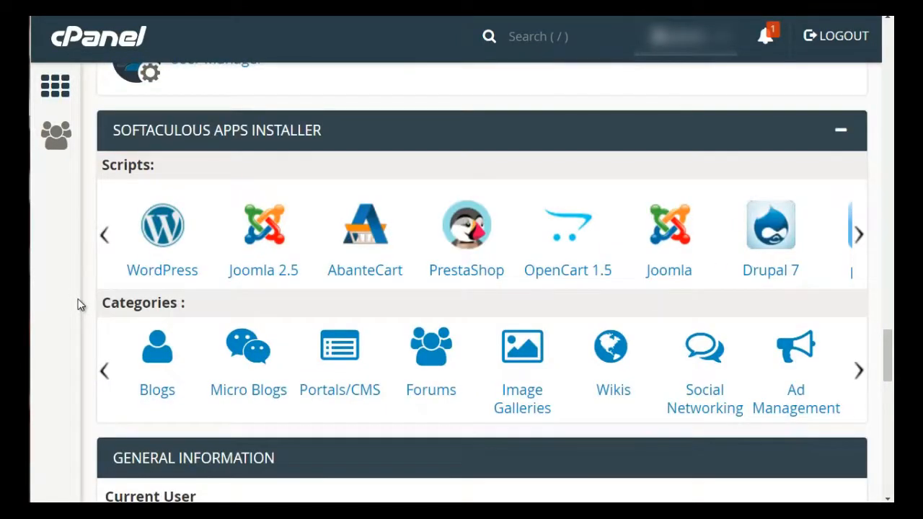
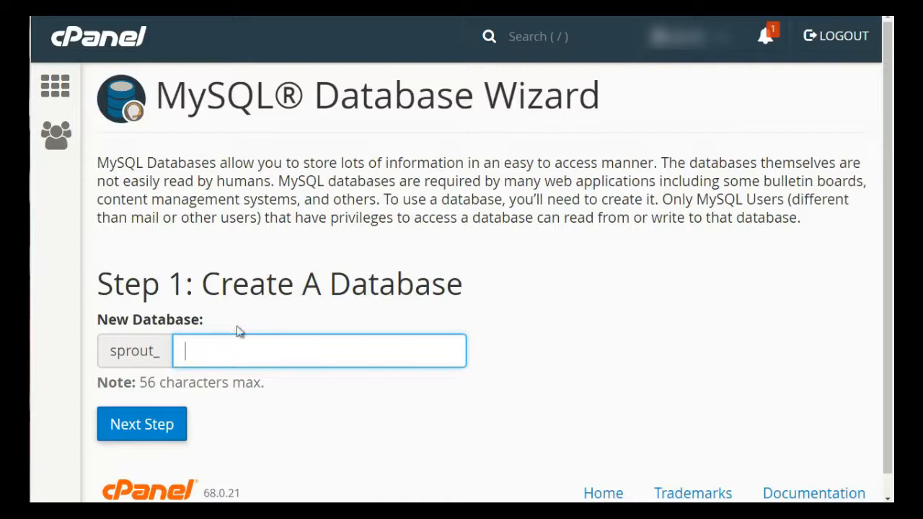
# - Create a new database named dbbase with the MySQL Database Wizard and move to the next step
pyautogui.moveTo(108, 351); pyautogui.dragTo(160, 355)
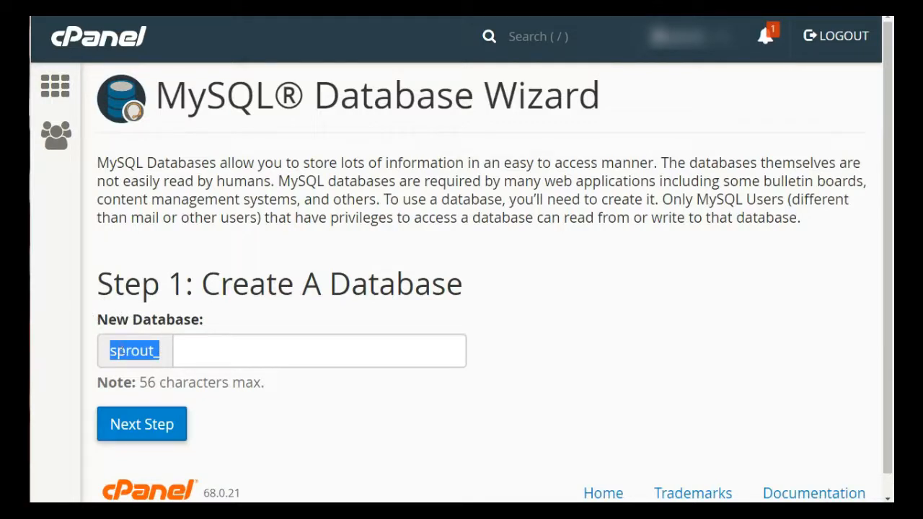
pyautogui.click(134, 351)
pyautogui.click(224, 349)
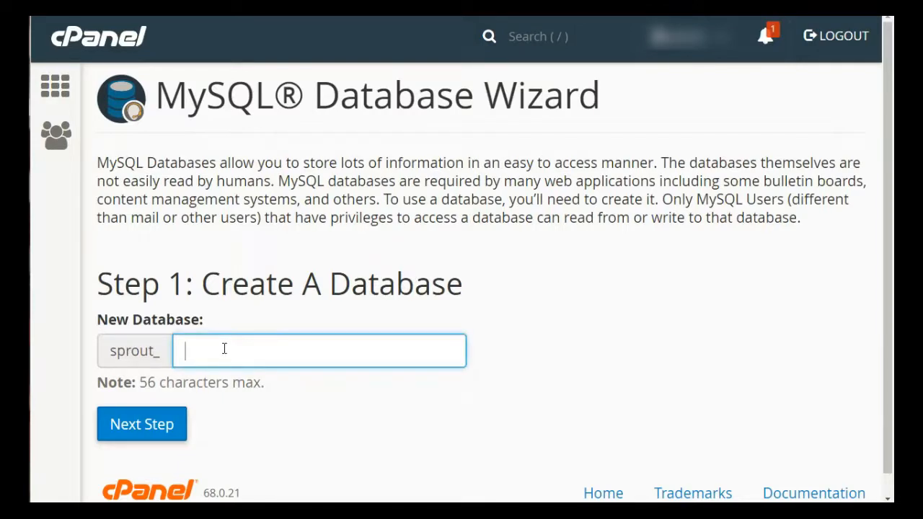
pyautogui.write('dbbase')
pyautogui.click(277, 292)
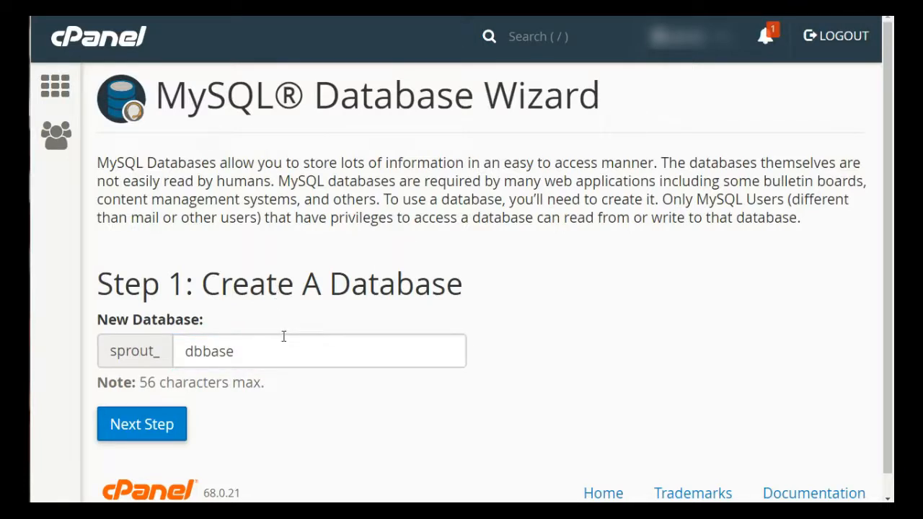
pyautogui.click(165, 434)
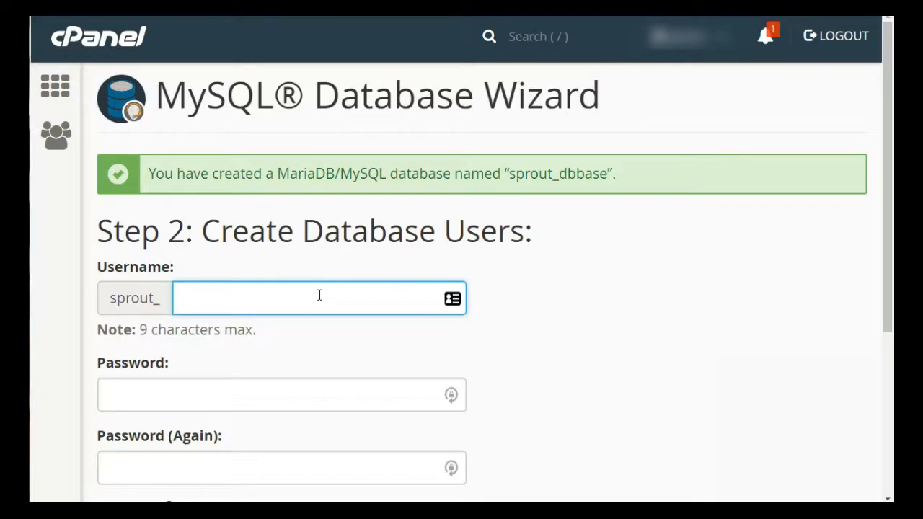
# - Enter user1 as the new database username
pyautogui.write('user1')
pyautogui.press('Tab')
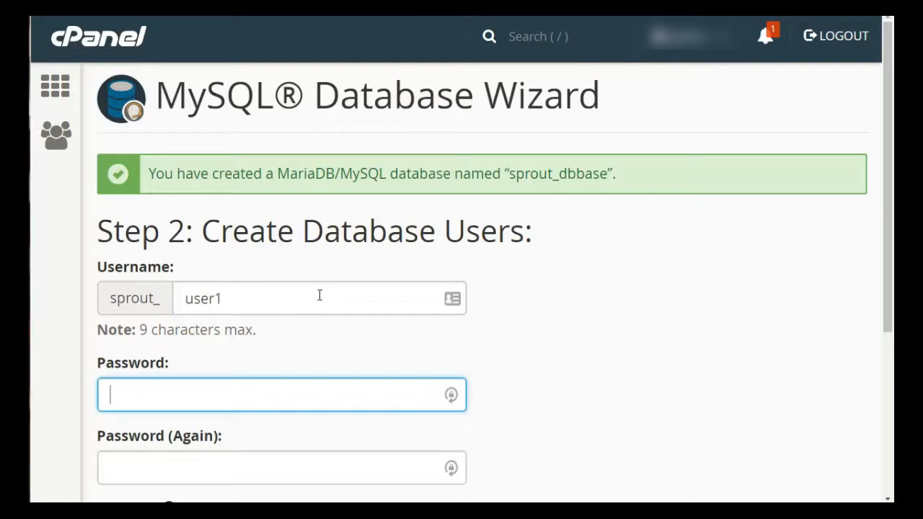
# - Fill both password fields with a password from the Password Generator and create the database user
pyautogui.scroll(-2, 320, 297)
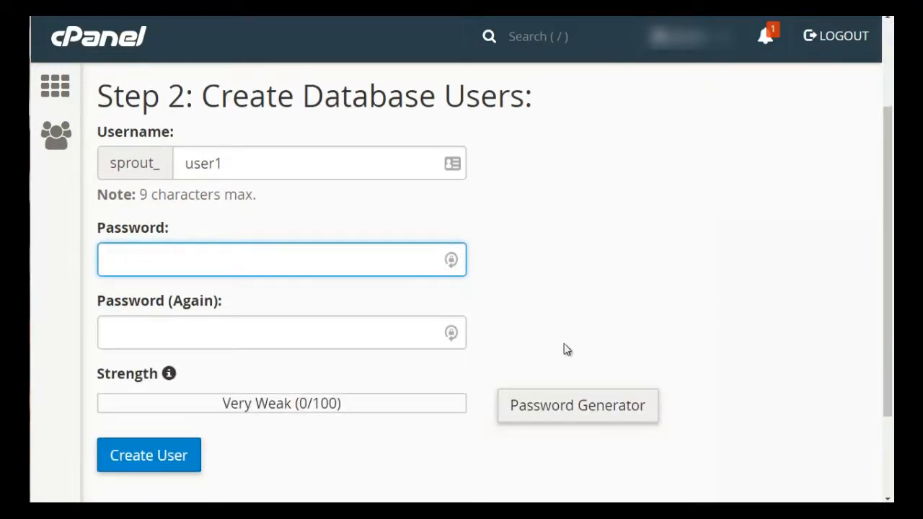
pyautogui.click(584, 414)
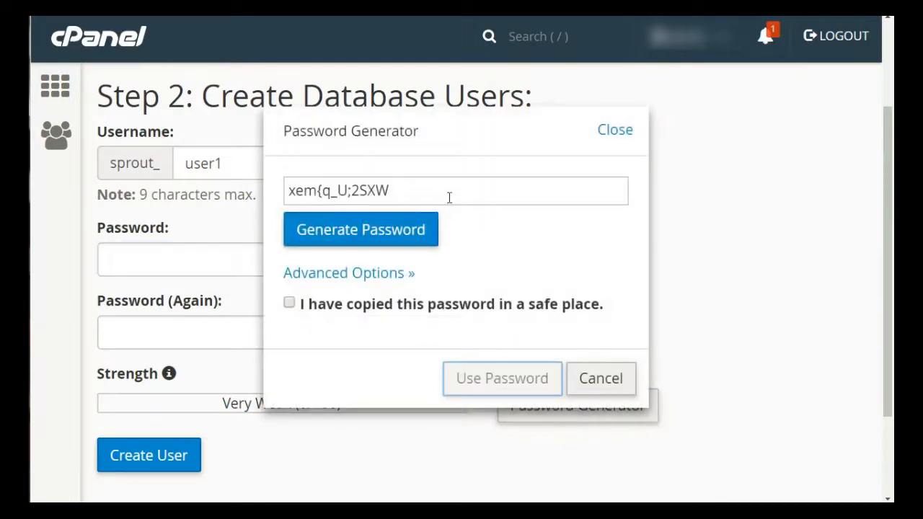
pyautogui.moveTo(402, 189); pyautogui.dragTo(284, 189)
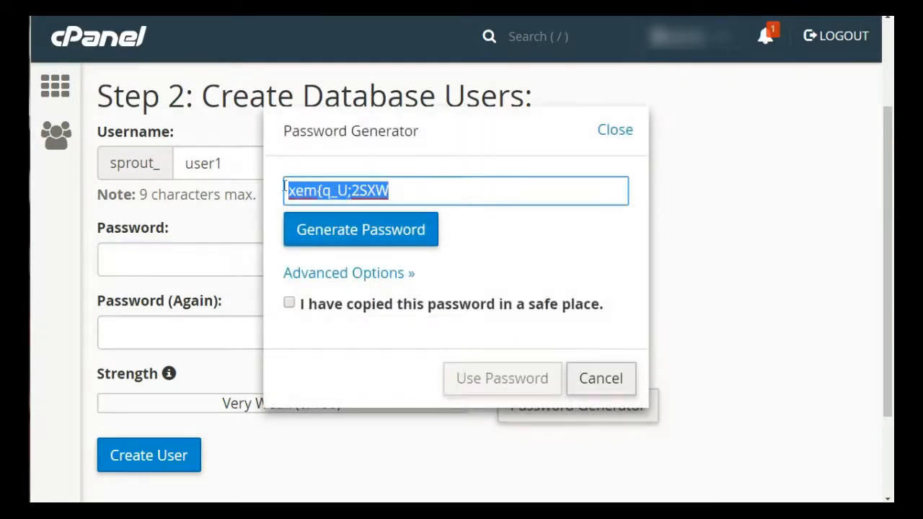
pyautogui.click(358, 242)
pyautogui.click(358, 242)
pyautogui.click(358, 242)
pyautogui.click(357, 242)
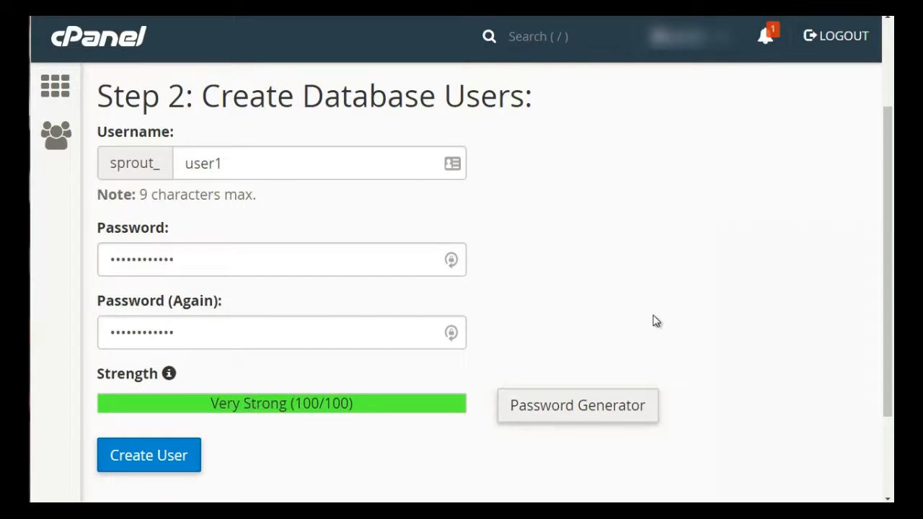
pyautogui.scroll(-2, 267, 357)
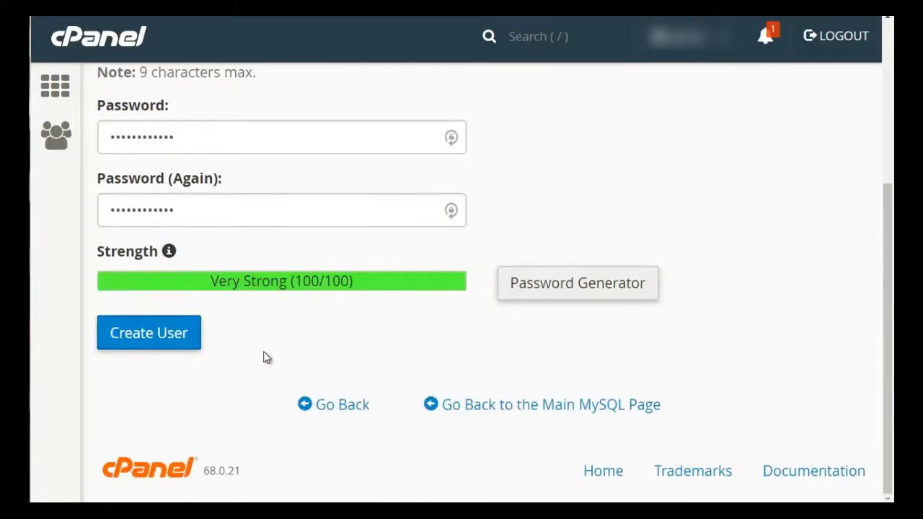
pyautogui.click(177, 332)
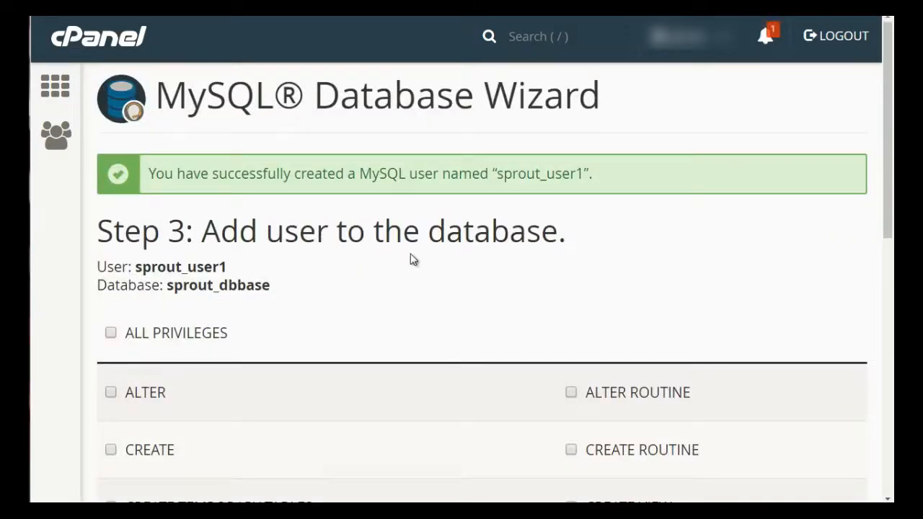
# - Grant all privileges to the new user on the database
pyautogui.scroll(-2, 410, 260)
pyautogui.scroll(-1, 229, 156)
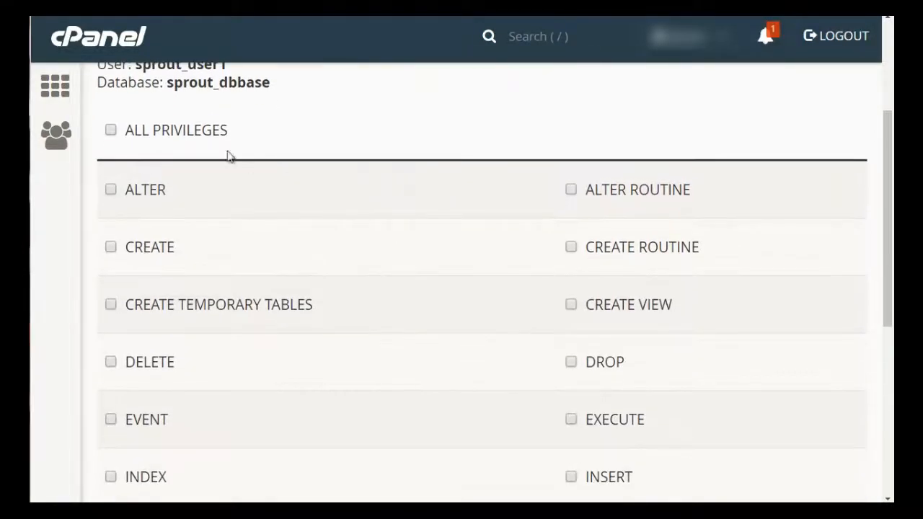
pyautogui.click(111, 132)
pyautogui.scroll(-4, 418, 325)
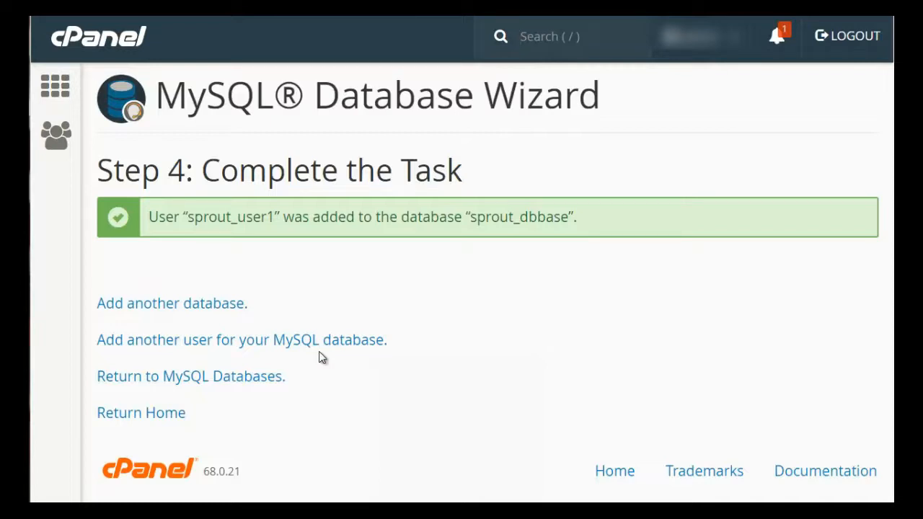
# - Open Notepad and place its window beside the browser
pyautogui.press('super')
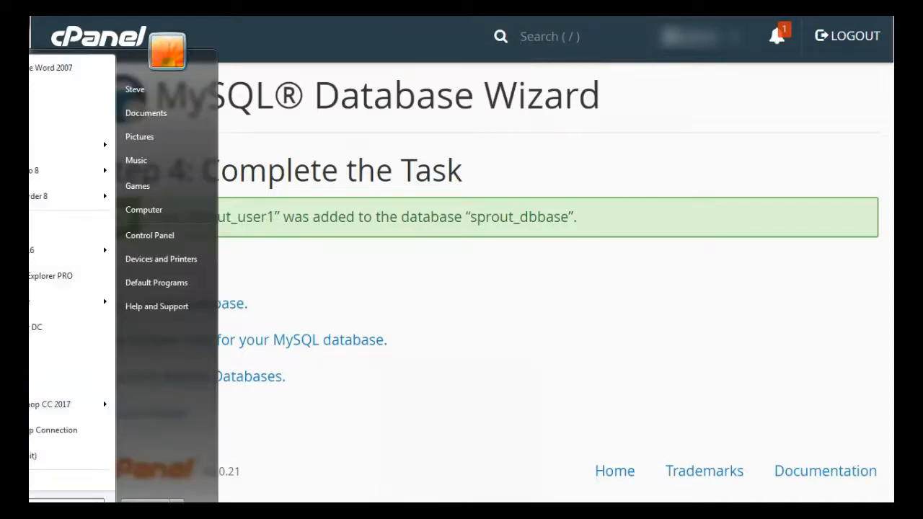
pyautogui.click(32, 124)
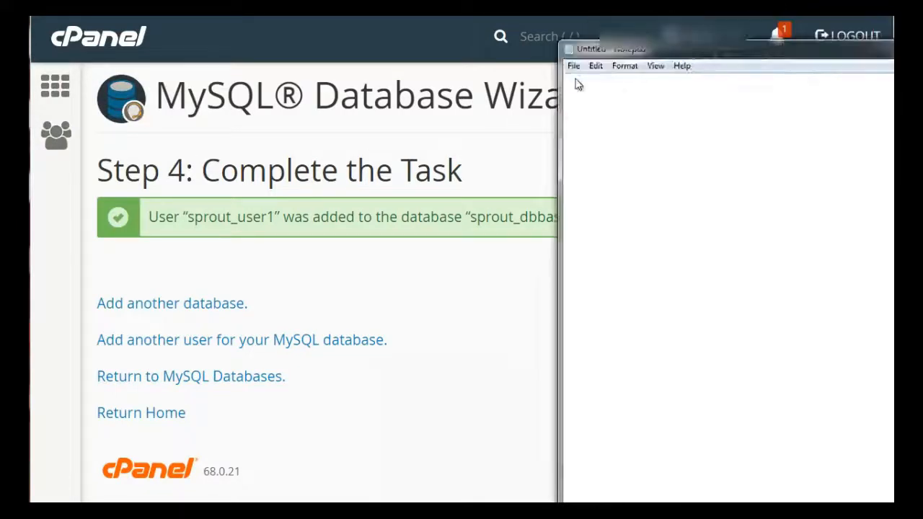
pyautogui.moveTo(650, 47); pyautogui.dragTo(372, 297)
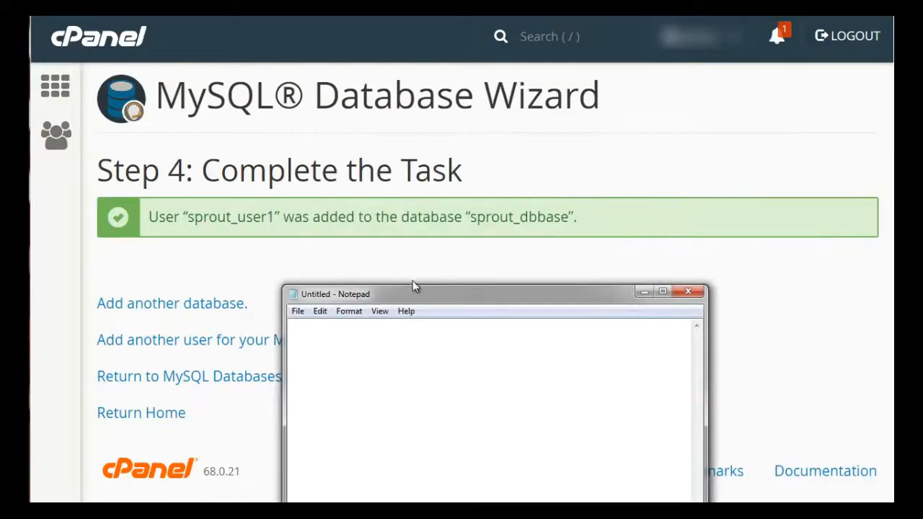
pyautogui.click(241, 219)
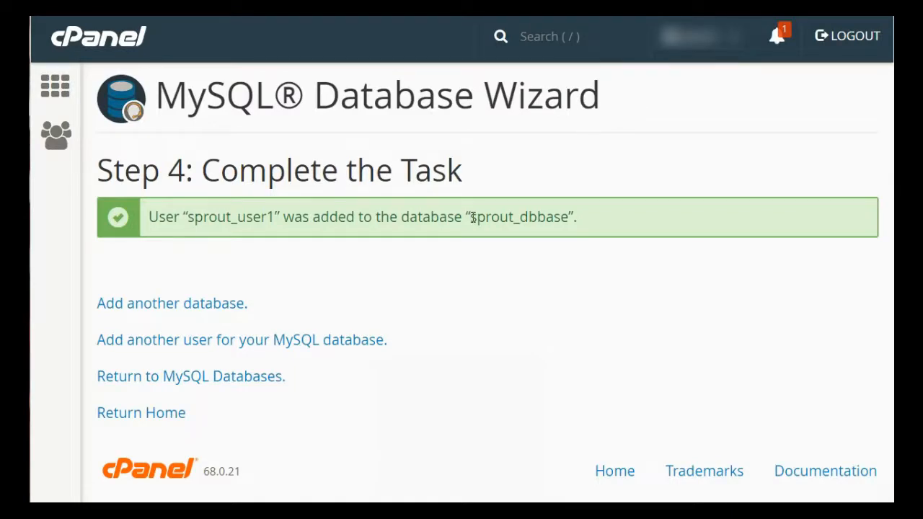
# - Copy the database name sprout_dbbase into Notepad as a line reading db = sprout_dbbase
pyautogui.moveTo(470, 218); pyautogui.dragTo(570, 217)
pyautogui.hotkey('ctrl', 'c')
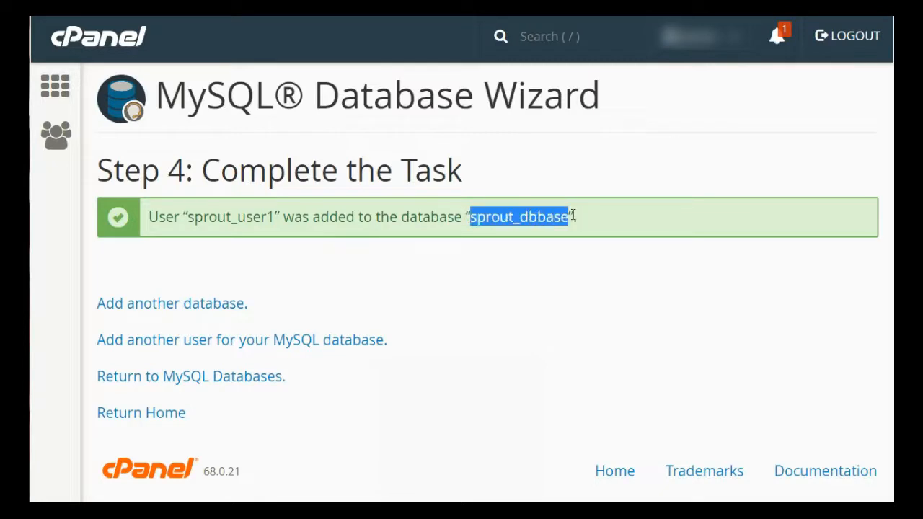
pyautogui.click(570, 512)
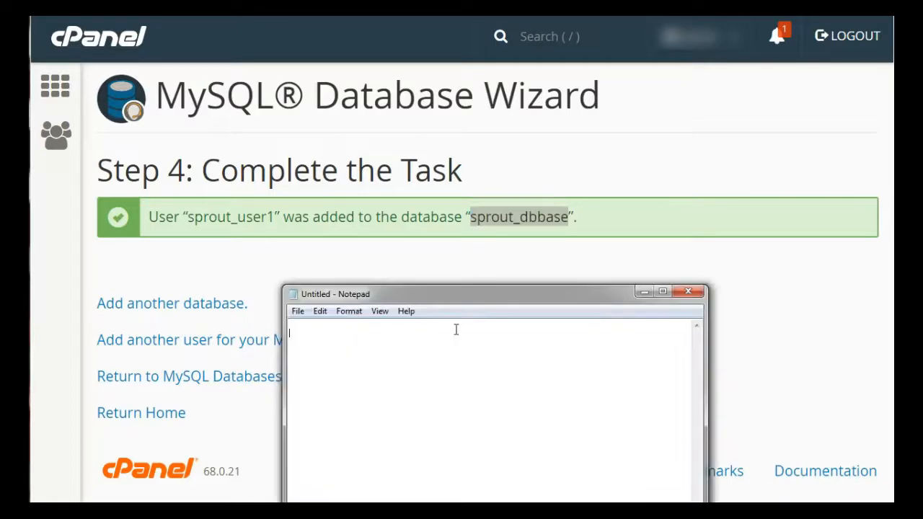
pyautogui.write('db')
pyautogui.press('BackSpace')
pyautogui.write('=')
pyautogui.hotkey('ctrl', 'v')
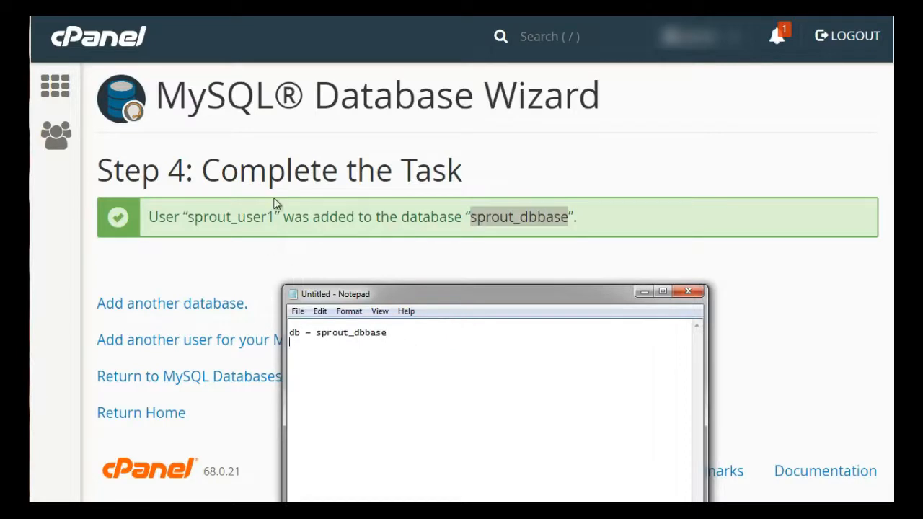
# - Copy the username sprout_user1 into Notepad as a line reading user = sprout_user1
pyautogui.moveTo(276, 219); pyautogui.dragTo(187, 220)
pyautogui.hotkey('ctrl', 'c')
pyautogui.hotkey('alt', 'Tab')
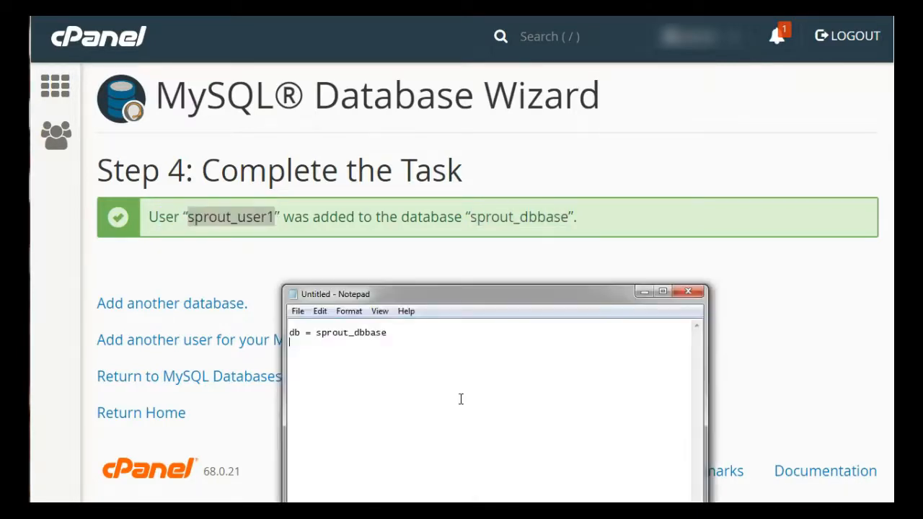
pyautogui.write('user =')
pyautogui.hotkey('ctrl', 'v')
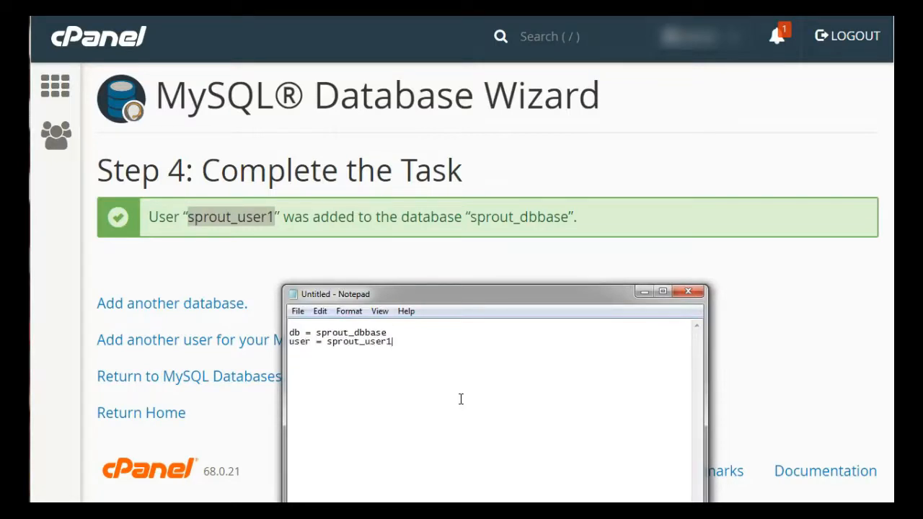
# - Return to the MySQL Databases page and review the current databases list
pyautogui.click(537, 245)
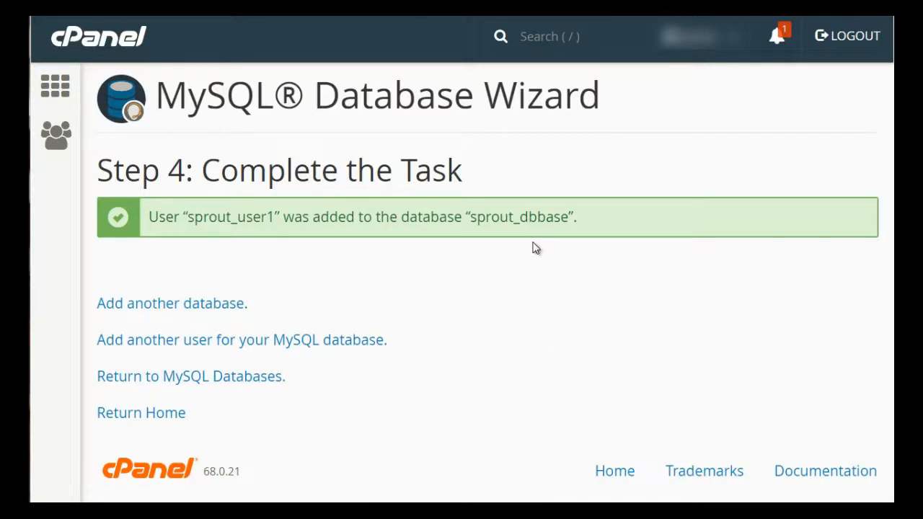
pyautogui.click(181, 386)
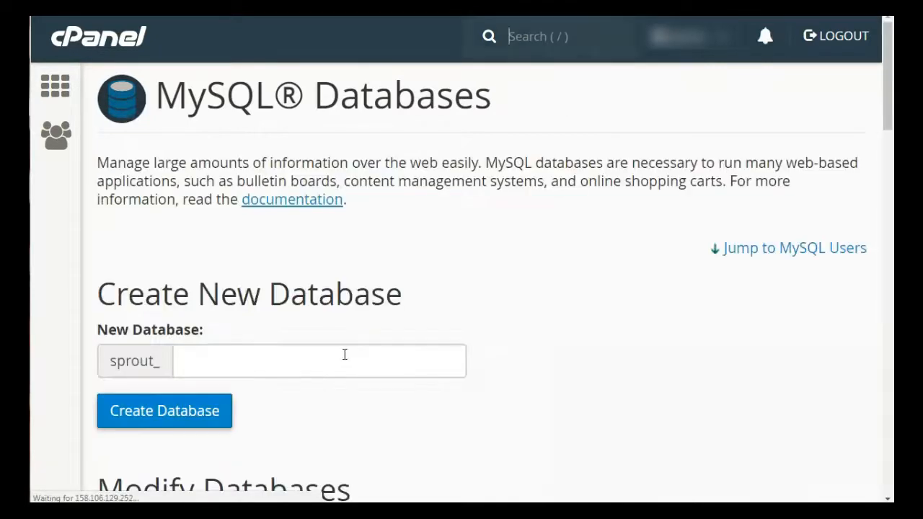
pyautogui.scroll(-5, 781, 256)
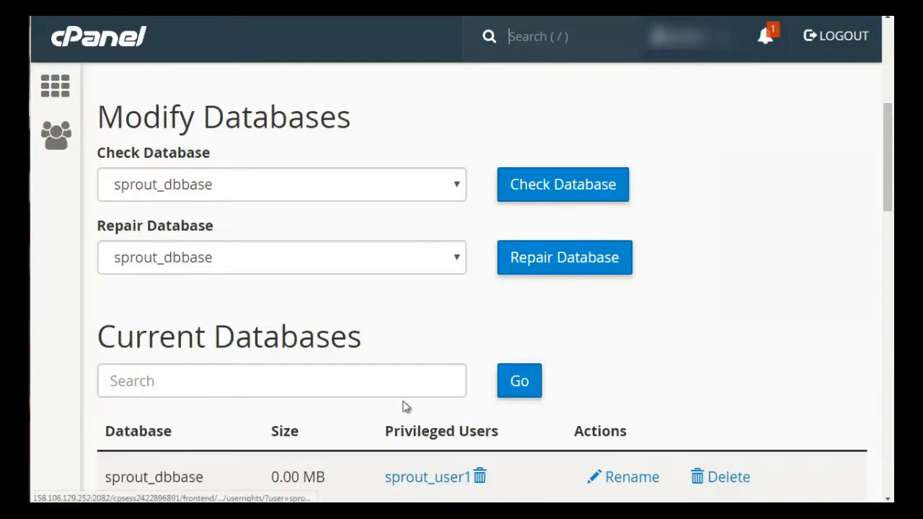
pyautogui.scroll(3, 82, 197)
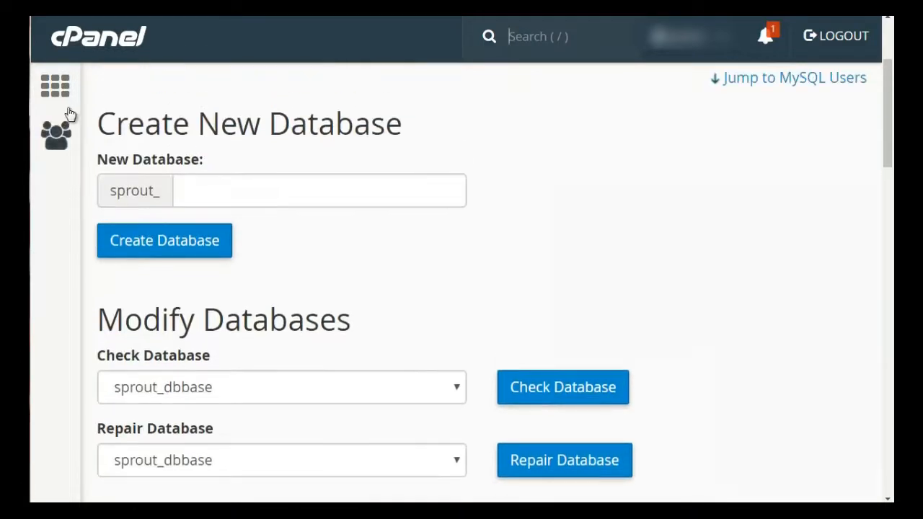
# - Go back to the cPanel home page, open phpMyAdmin, and select a database in its navigation tree
pyautogui.click(85, 44)
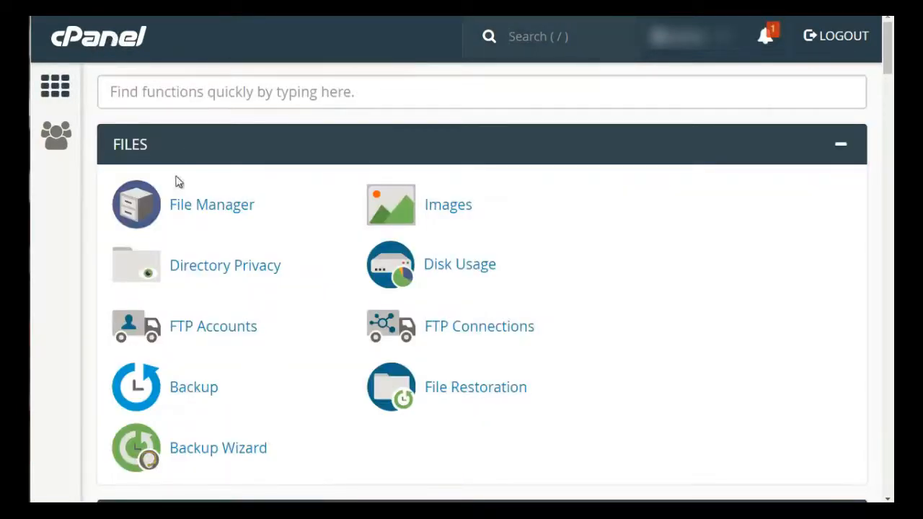
pyautogui.scroll(-5, 83, 206)
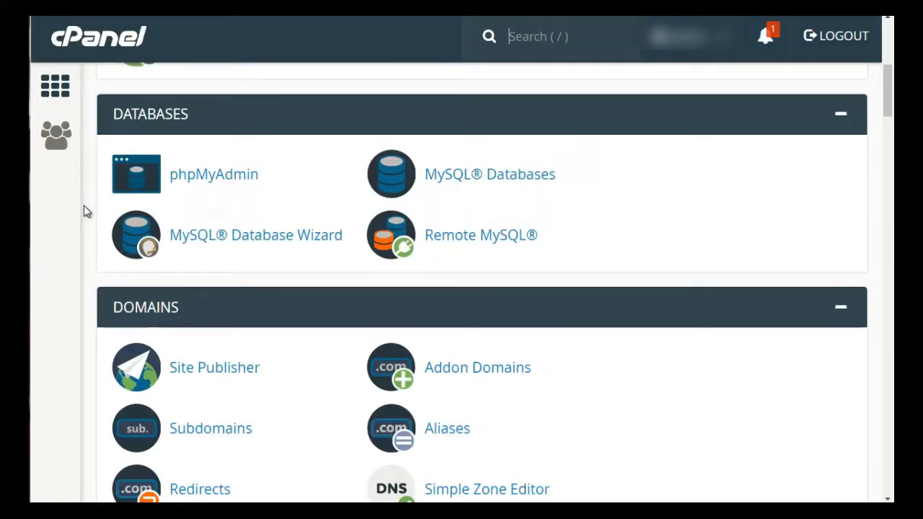
pyautogui.click(228, 182)
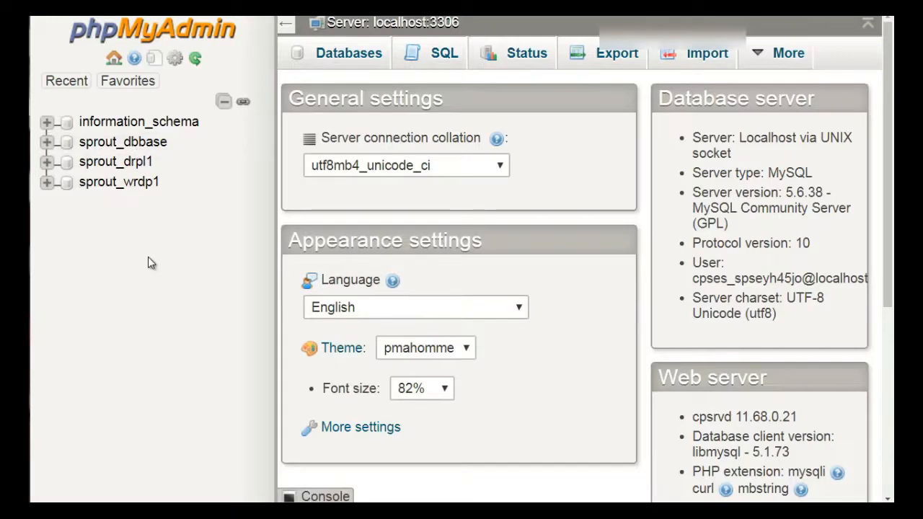
pyautogui.click(47, 142)
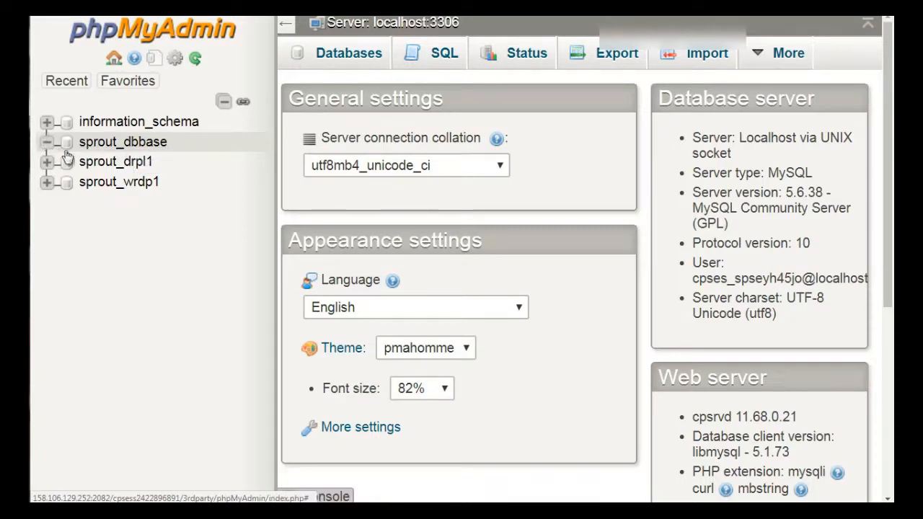
pyautogui.click(102, 149)
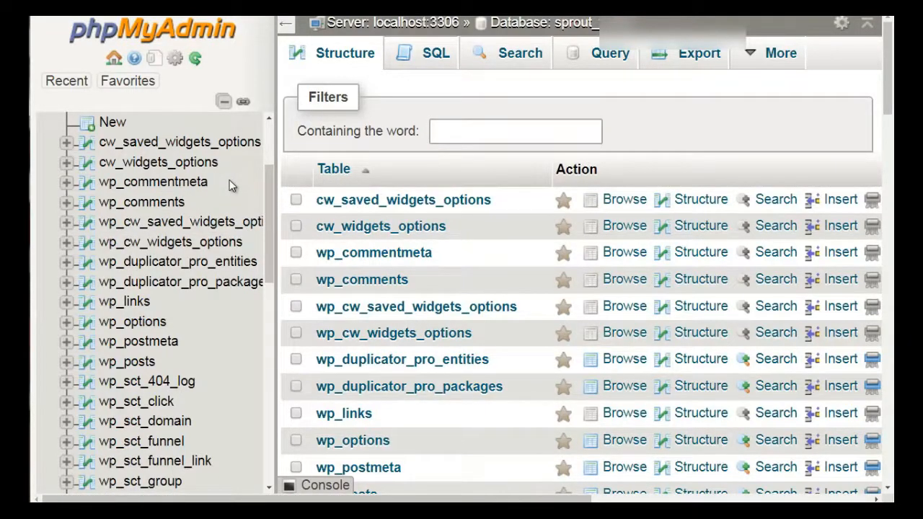
# - Scroll through the database's table list and browse the wp_comments table
pyautogui.scroll(-1, 200, 189)
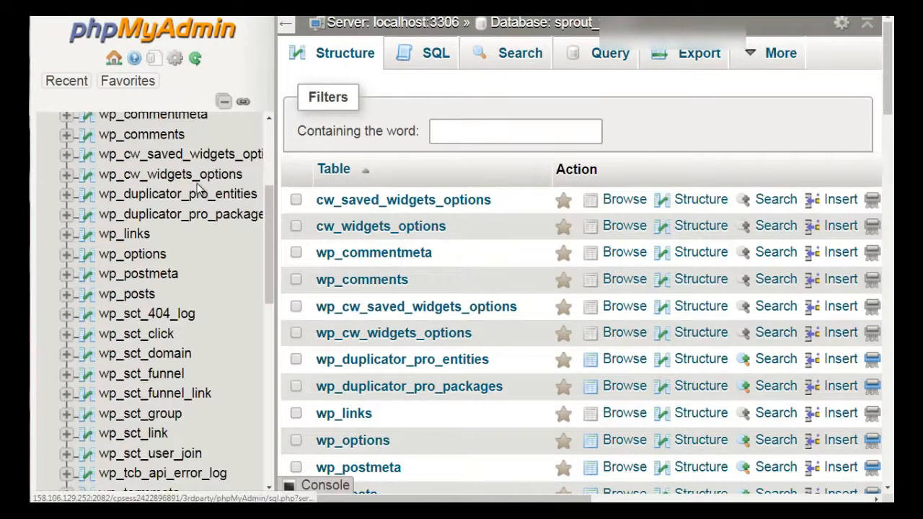
pyautogui.scroll(2, 200, 189)
pyautogui.scroll(-1, 199, 189)
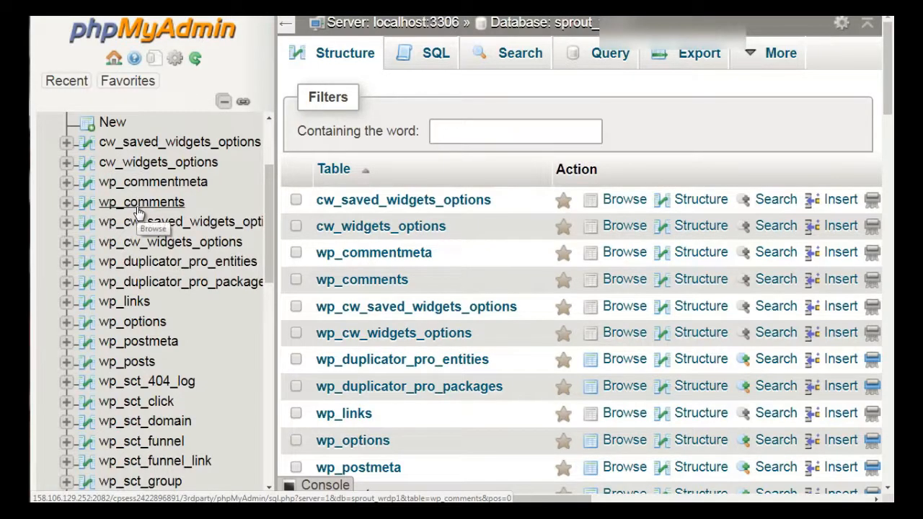
pyautogui.scroll(-1, 140, 210)
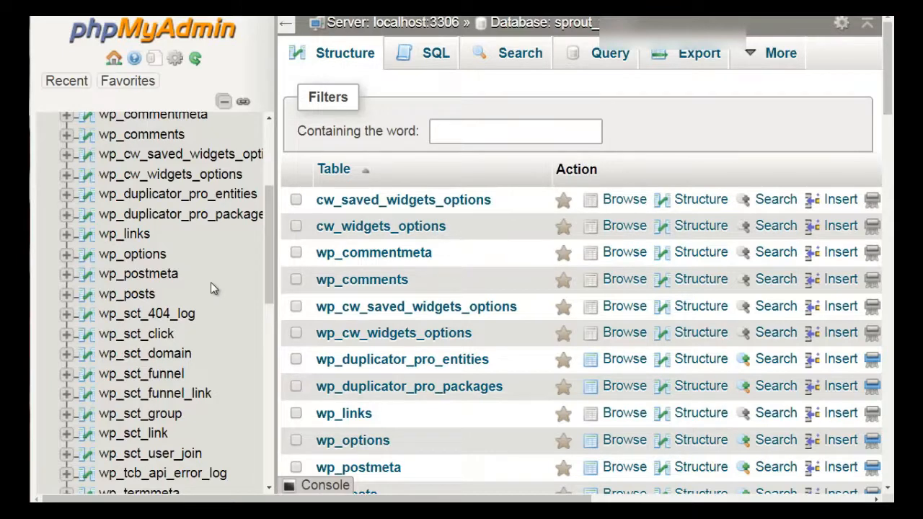
pyautogui.click(143, 136)
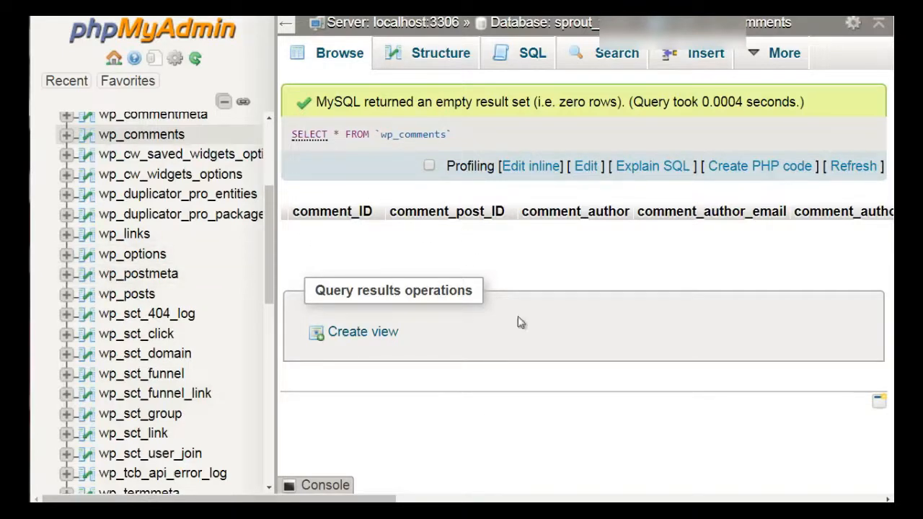
# - Scroll through the sprout_wrdp1 database's table list in the navigation tree to review its tables
pyautogui.scroll(2, 167, 206)
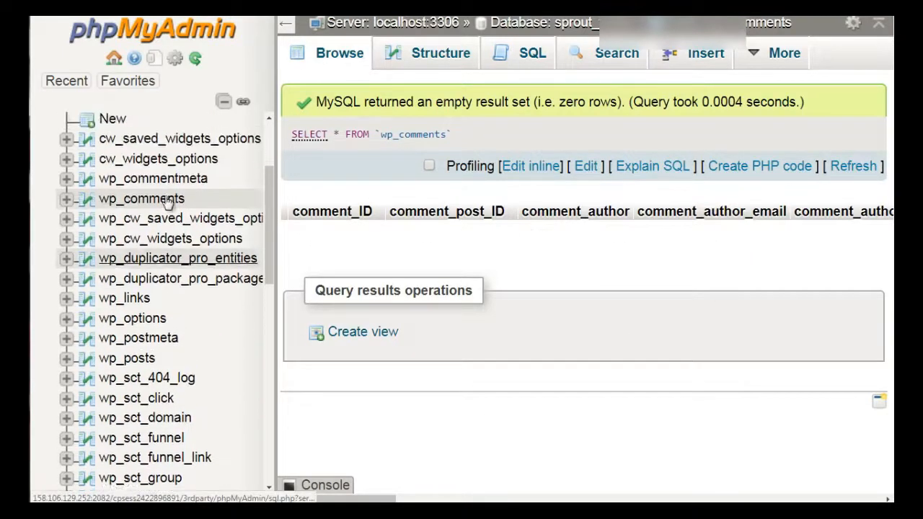
pyautogui.scroll(-2, 167, 205)
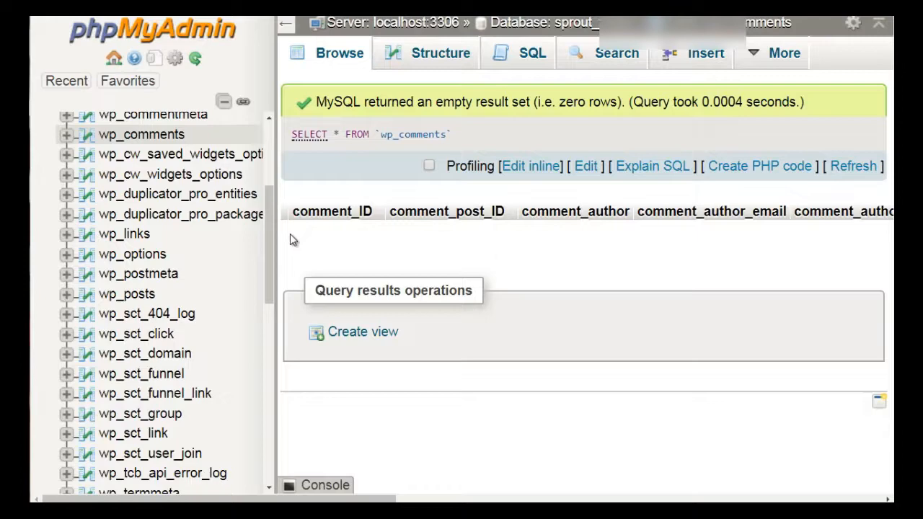
pyautogui.scroll(3, 160, 276)
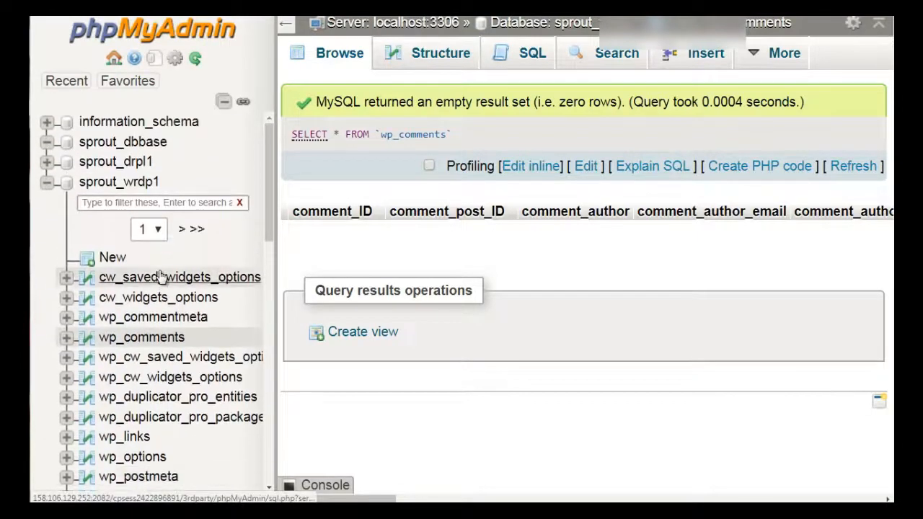
pyautogui.scroll(-15, 160, 277)
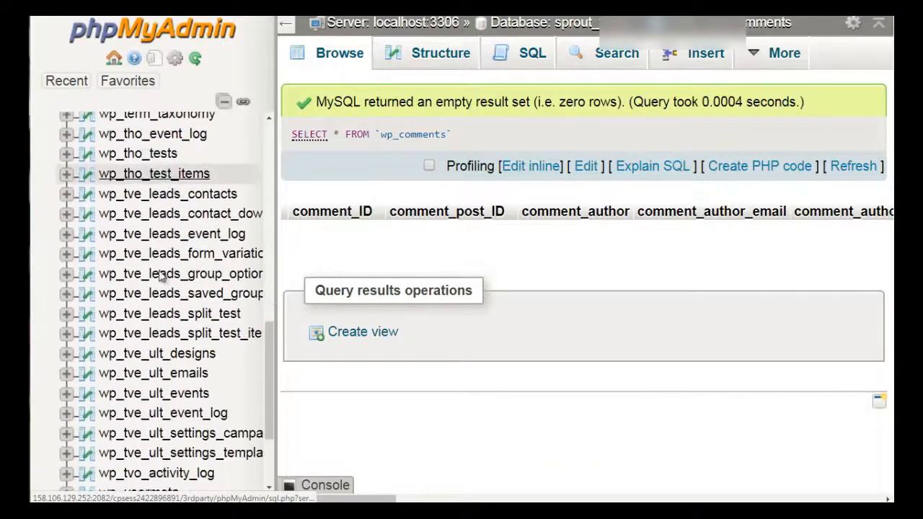
pyautogui.scroll(-4, 160, 277)
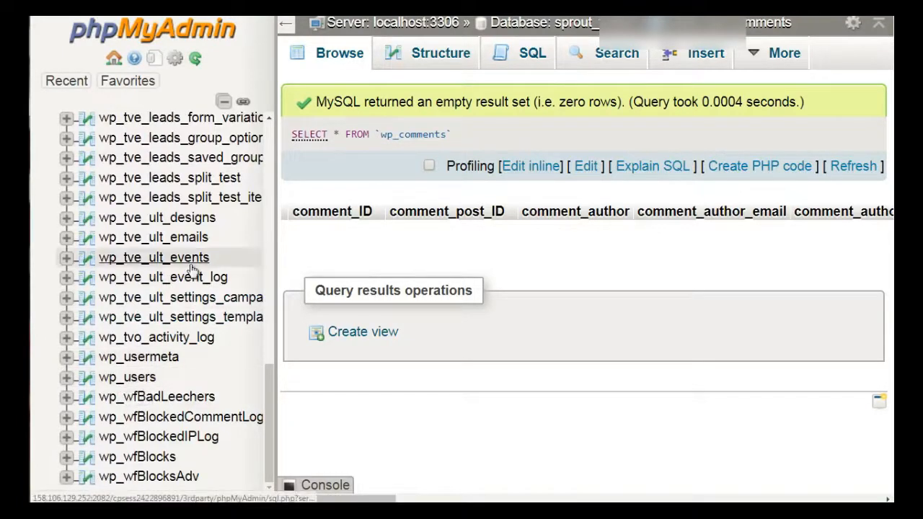
pyautogui.scroll(3, 191, 270)
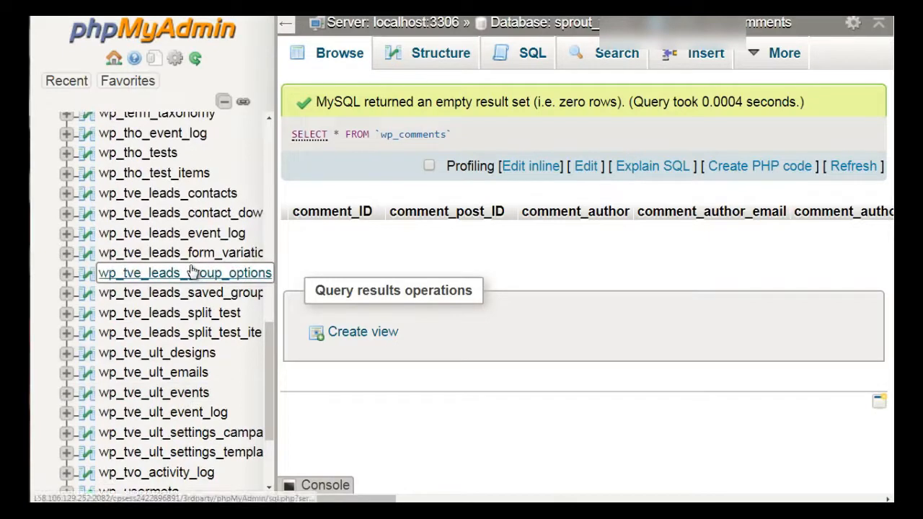
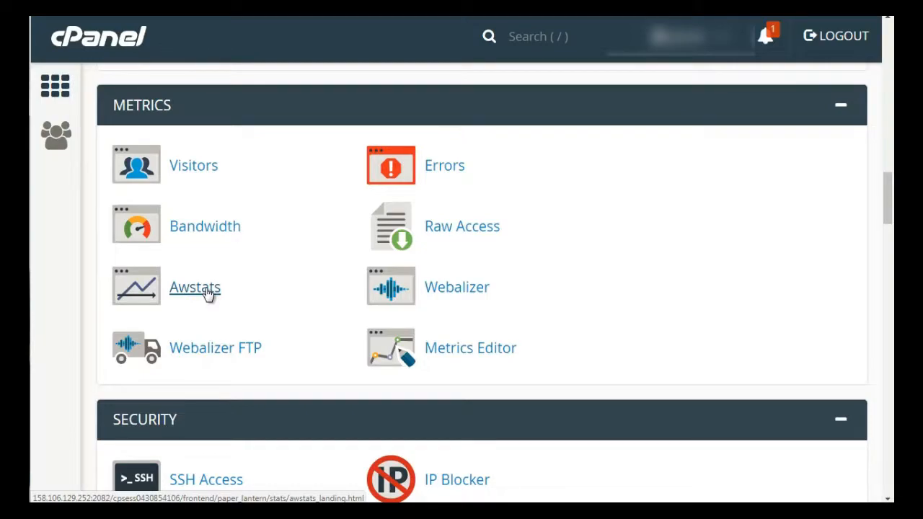
# - Open the Awstats statistics report and scroll through its monthly history, days of month, days of week and hours sections
pyautogui.click(195, 288)
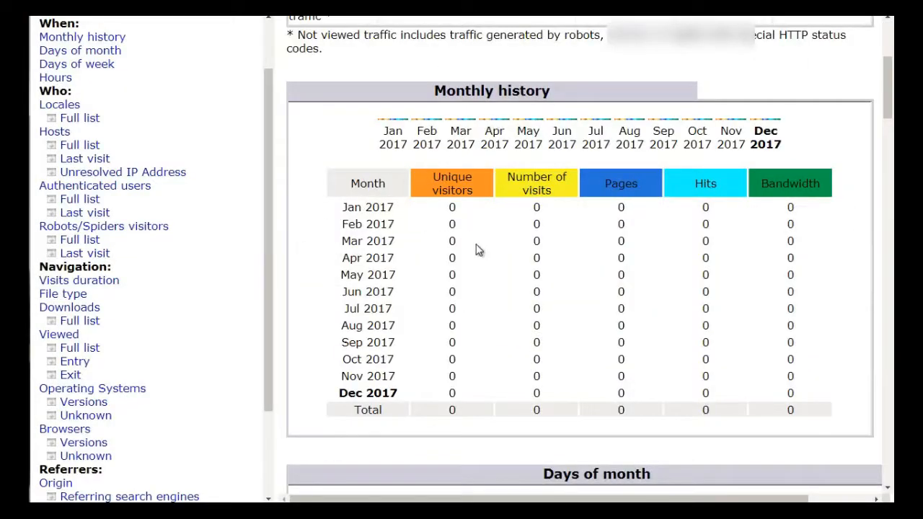
pyautogui.scroll(-5, 476, 250)
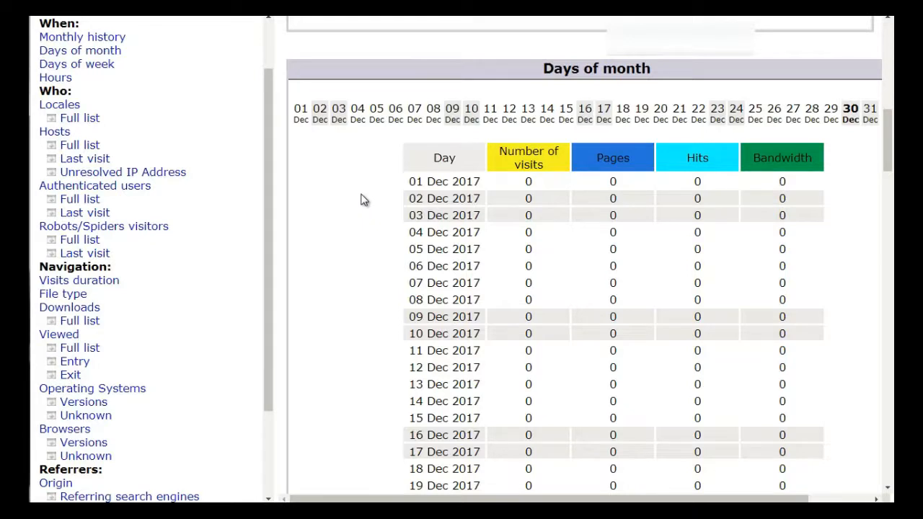
pyautogui.scroll(-1, 362, 196)
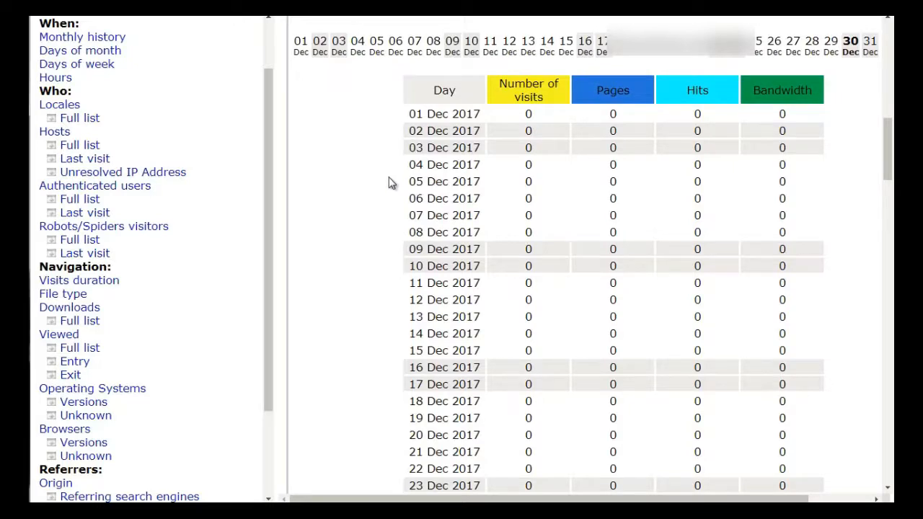
pyautogui.scroll(-8, 390, 181)
pyautogui.scroll(-2, 389, 182)
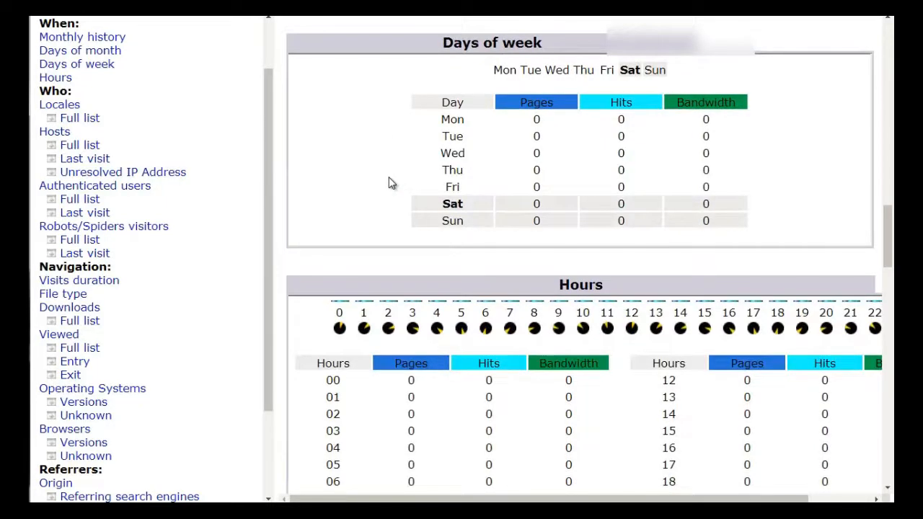
pyautogui.scroll(-3, 389, 183)
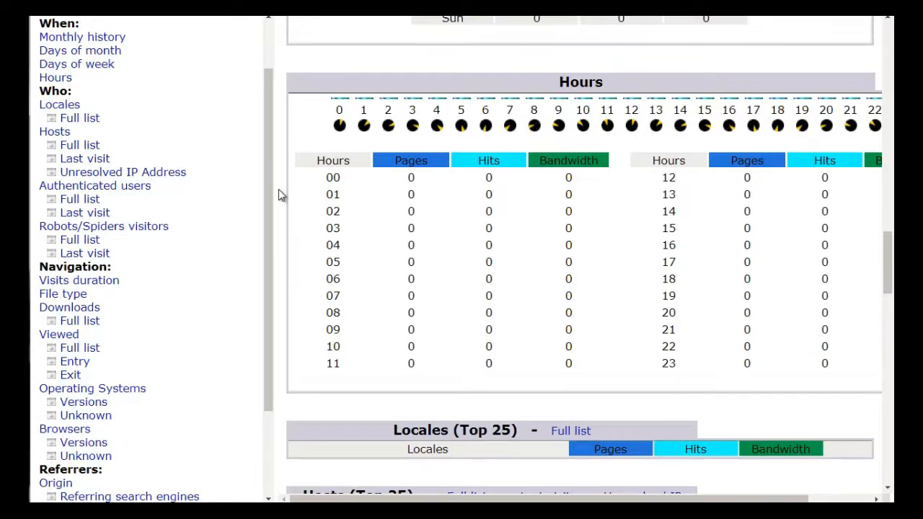
pyautogui.scroll(-1, 279, 189)
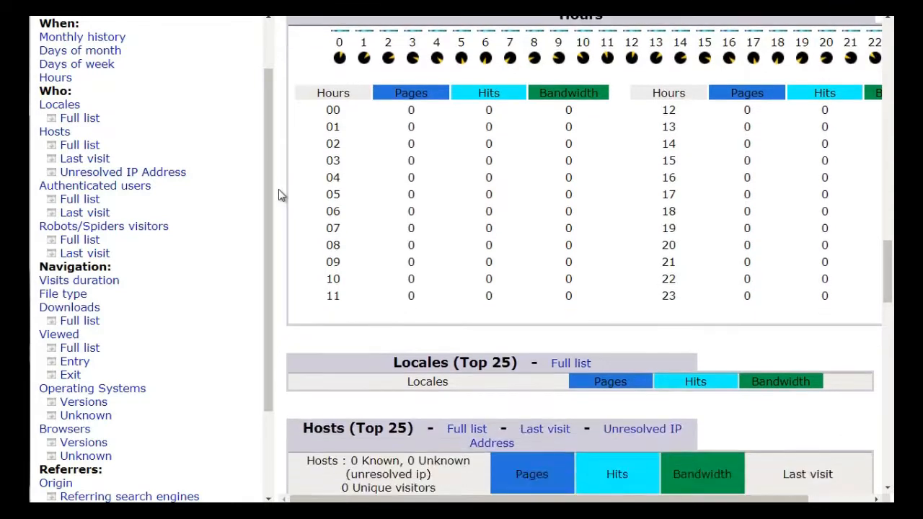
pyautogui.scroll(1, 279, 189)
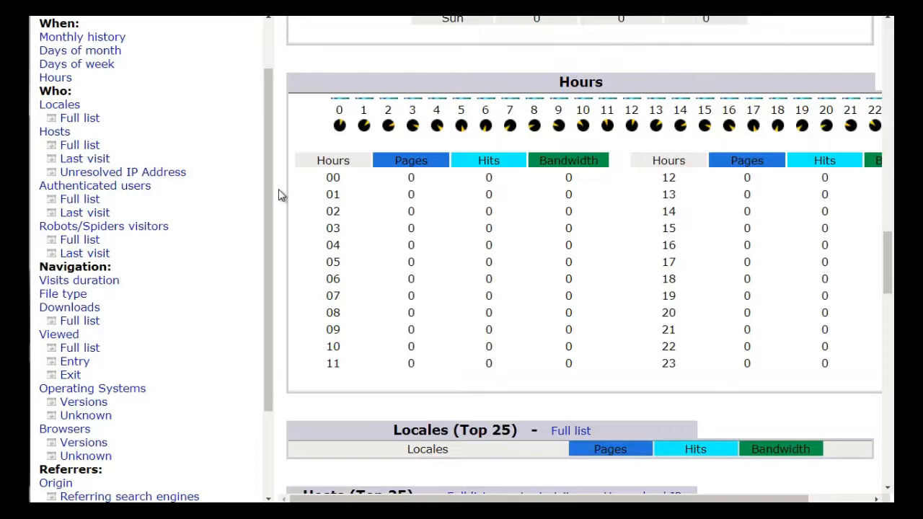
pyautogui.scroll(-5, 278, 189)
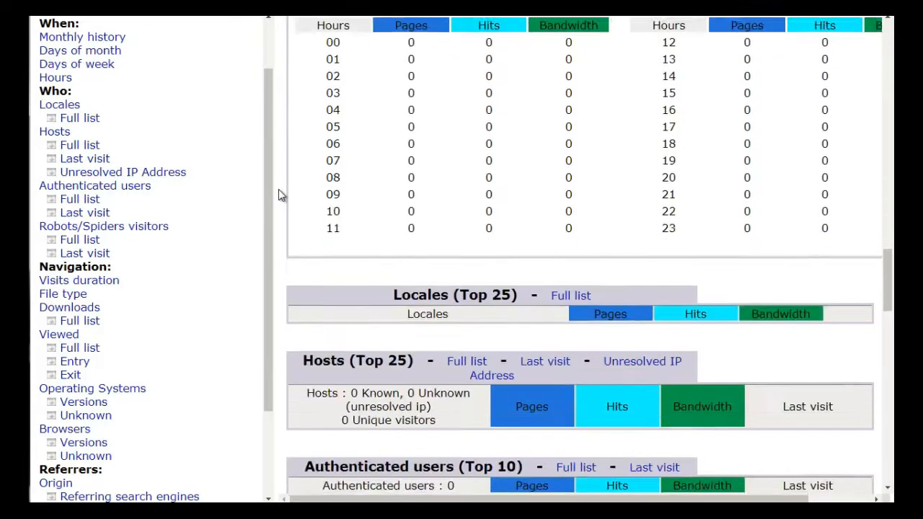
pyautogui.scroll(-1, 279, 189)
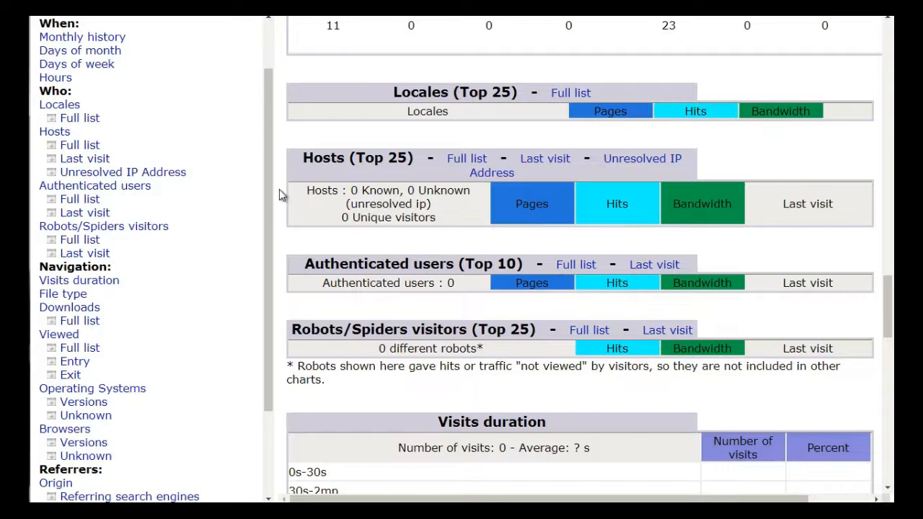
pyautogui.scroll(-1, 281, 189)
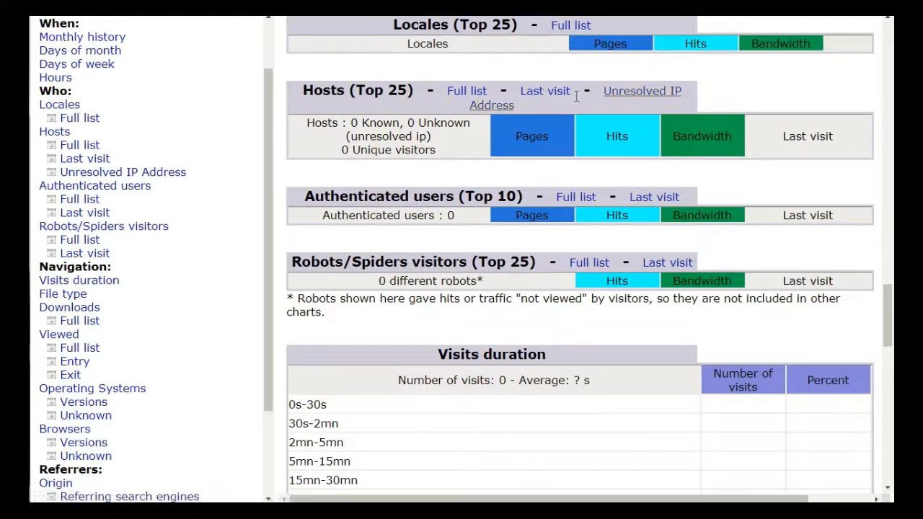
# - Scroll further through the Awstats report's hosts, robots, visit duration, file type, browsers and referrer sections
pyautogui.scroll(1, 309, 183)
pyautogui.scroll(-2, 309, 183)
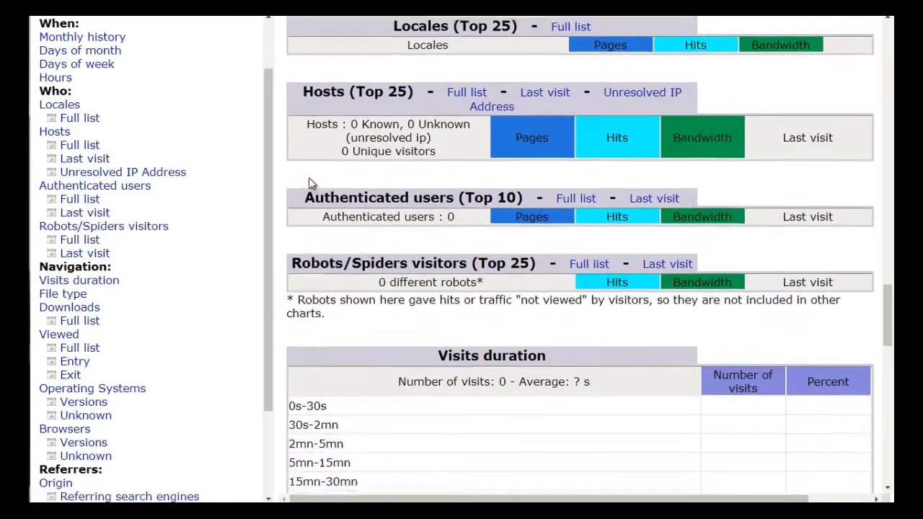
pyautogui.scroll(-1, 308, 178)
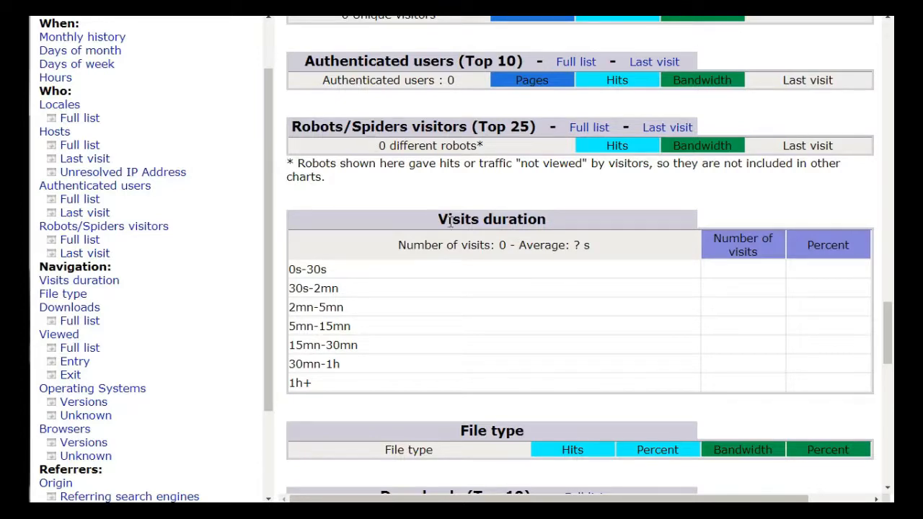
pyautogui.scroll(-2, 388, 227)
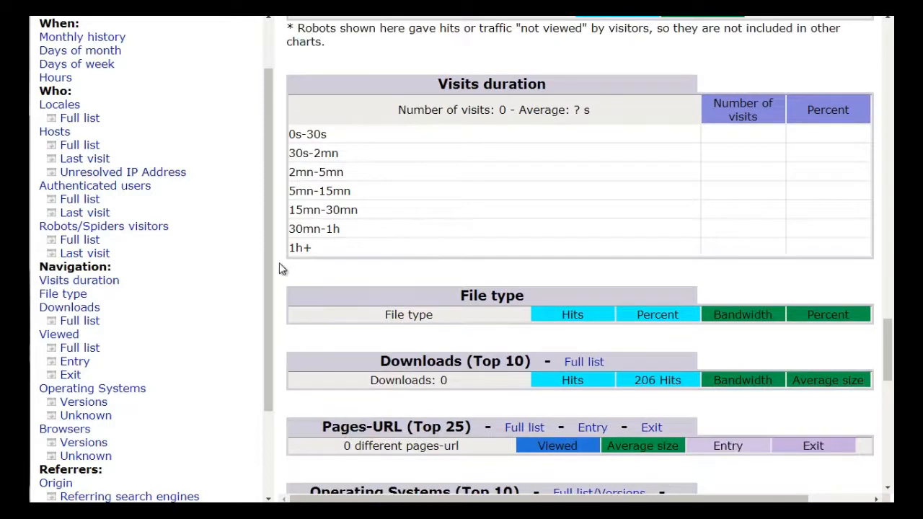
pyautogui.scroll(-1, 282, 269)
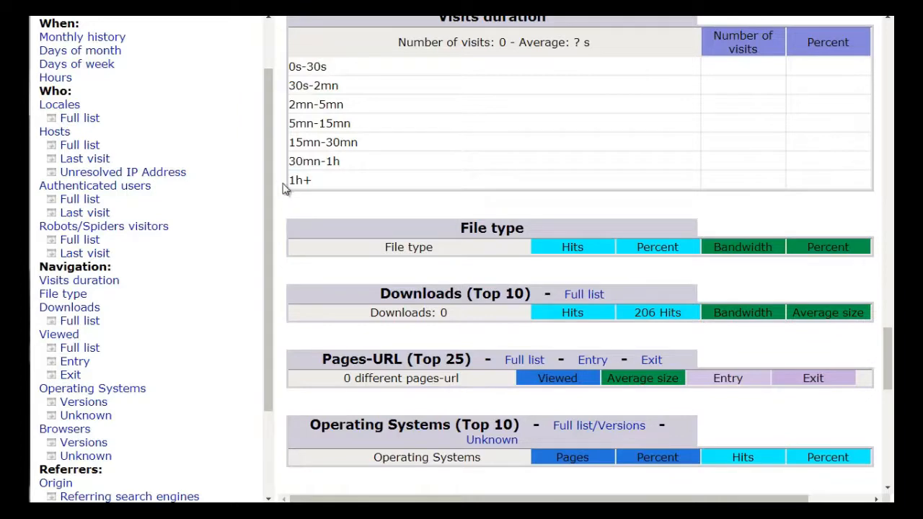
pyautogui.scroll(-5, 280, 192)
pyautogui.scroll(2, 303, 166)
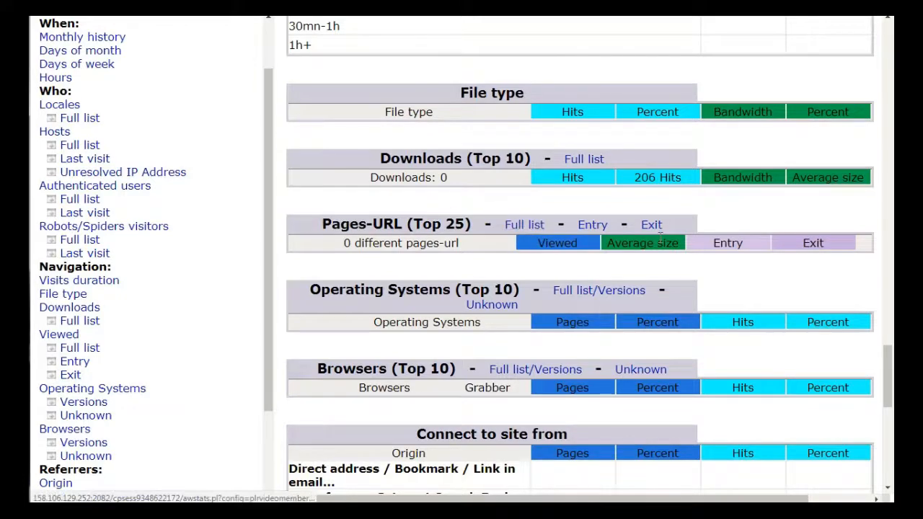
pyautogui.scroll(3, 433, 237)
pyautogui.scroll(-3, 372, 226)
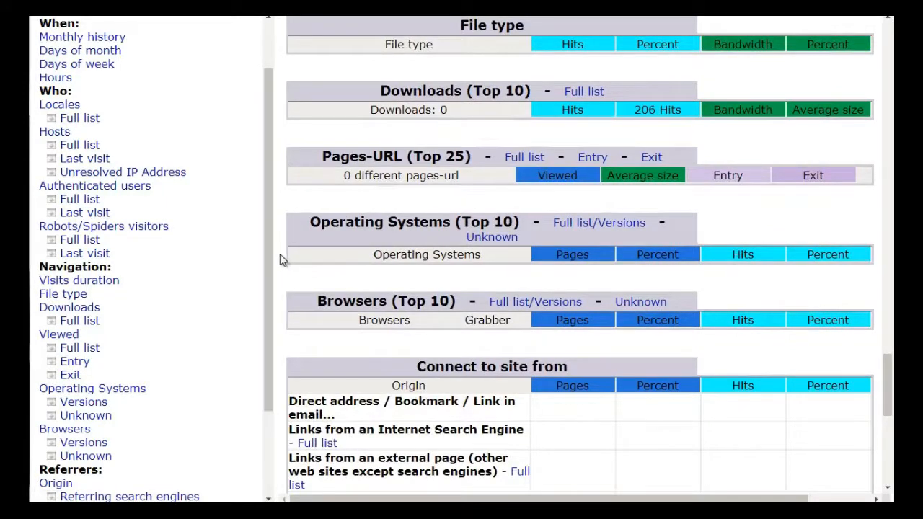
pyautogui.scroll(-3, 285, 256)
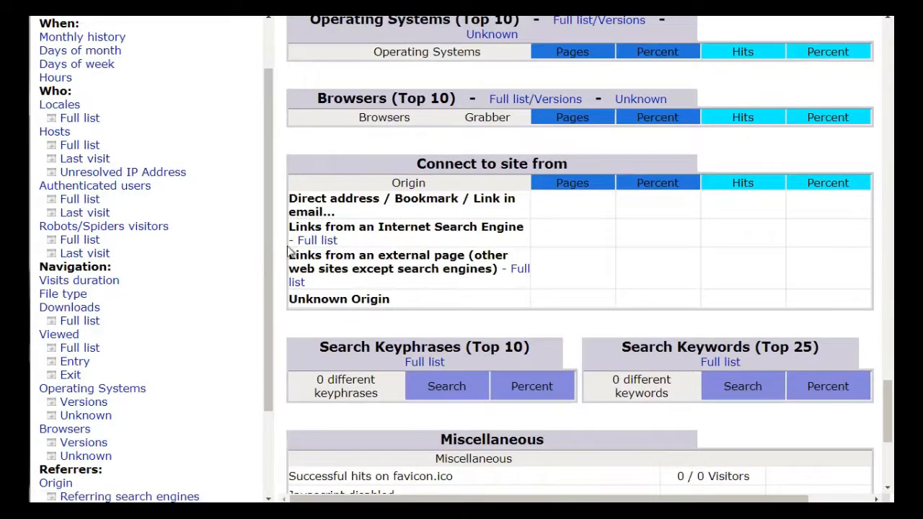
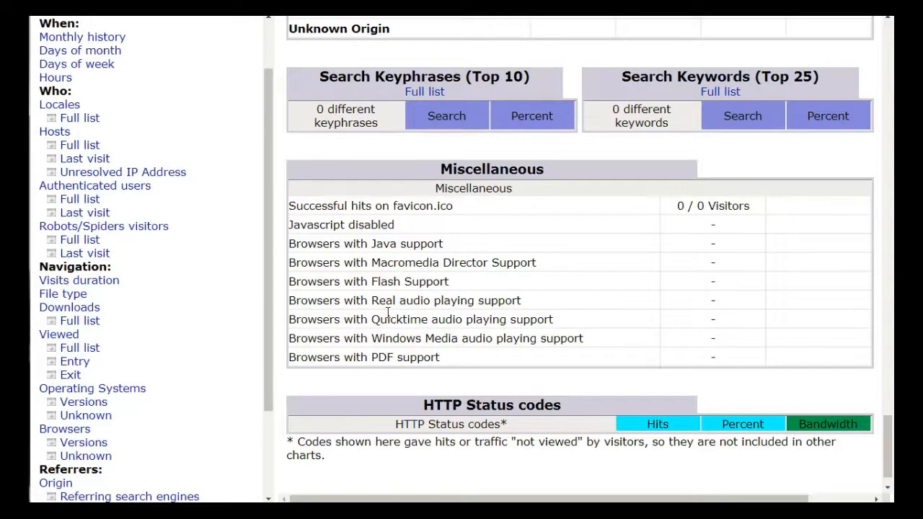
# - Scroll back up through the Awstats report's referrer, browser, operating system and hosts sections
pyautogui.scroll(-1, 388, 312)
pyautogui.scroll(6, 388, 314)
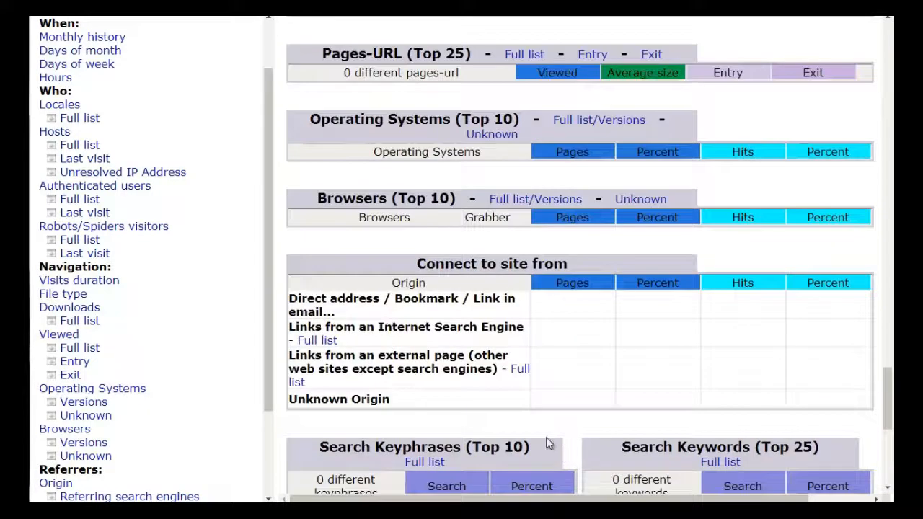
pyautogui.scroll(12, 505, 433)
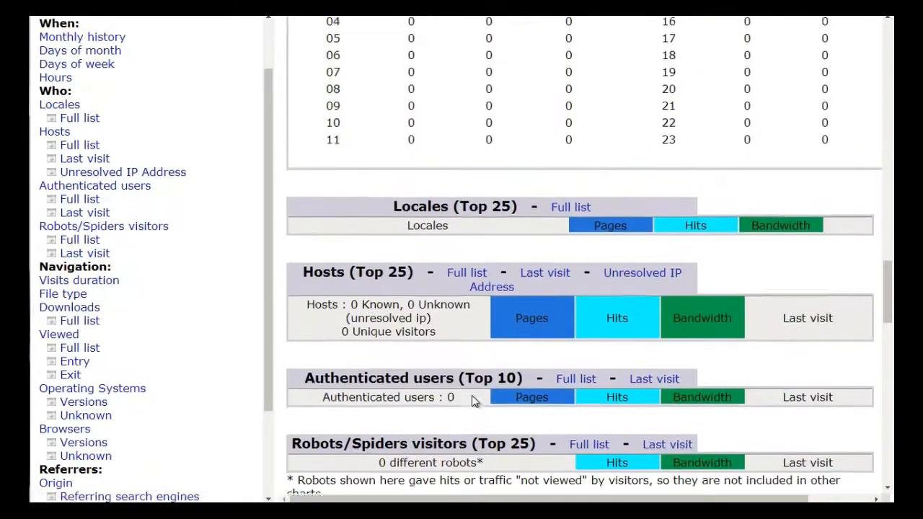
pyautogui.scroll(5, 472, 401)
pyautogui.scroll(-2, 470, 393)
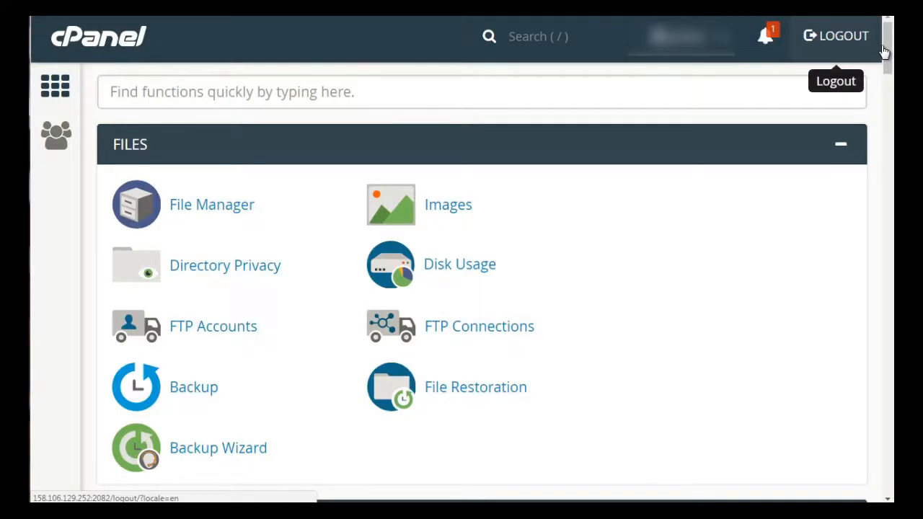
# - Open the Softaculous Apps Installer from the cPanel home page's WordPress script entry
pyautogui.moveTo(888, 52); pyautogui.dragTo(890, 360)
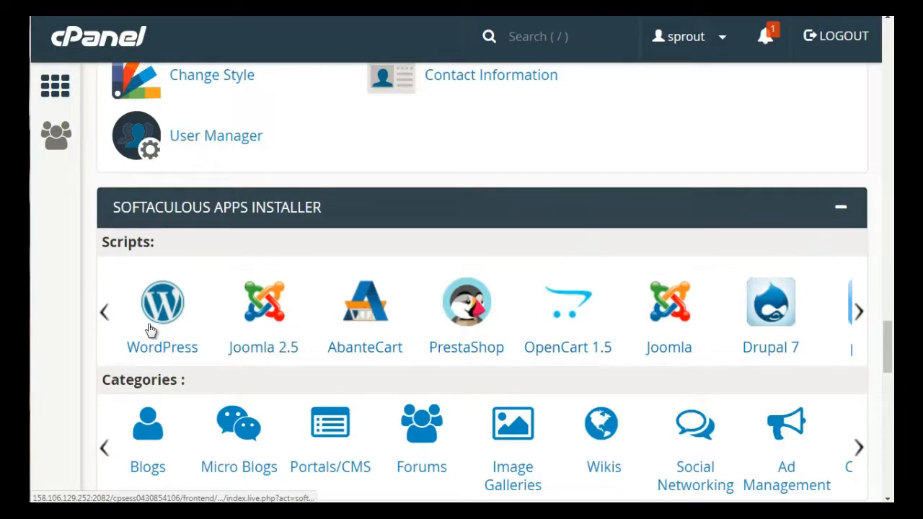
pyautogui.click(141, 439)
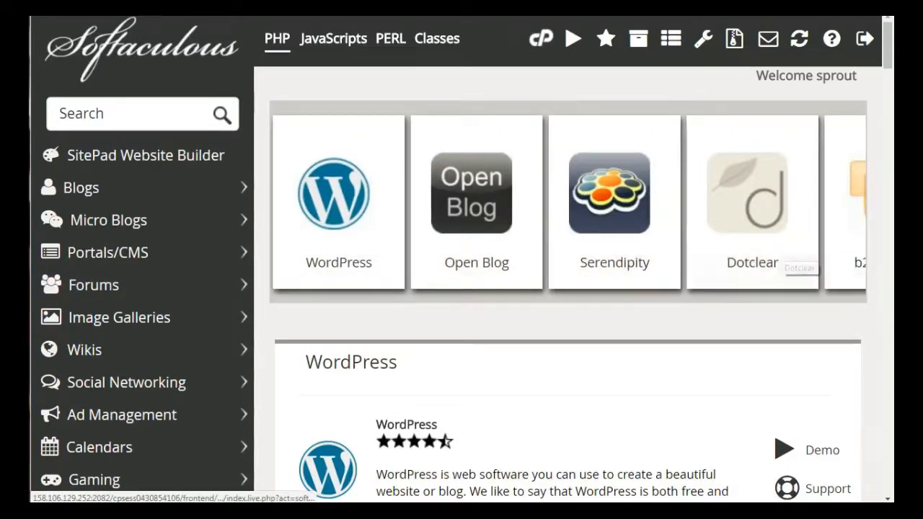
# - Browse the Softaculous script categories, expanding Blogs, Portals/CMS and Forums to view their scripts
pyautogui.moveTo(888, 47)
pyautogui.mouseDown()
pyautogui.moveTo(886, 322)
pyautogui.moveTo(888, 45)
pyautogui.mouseUp()
pyautogui.click(125, 135)
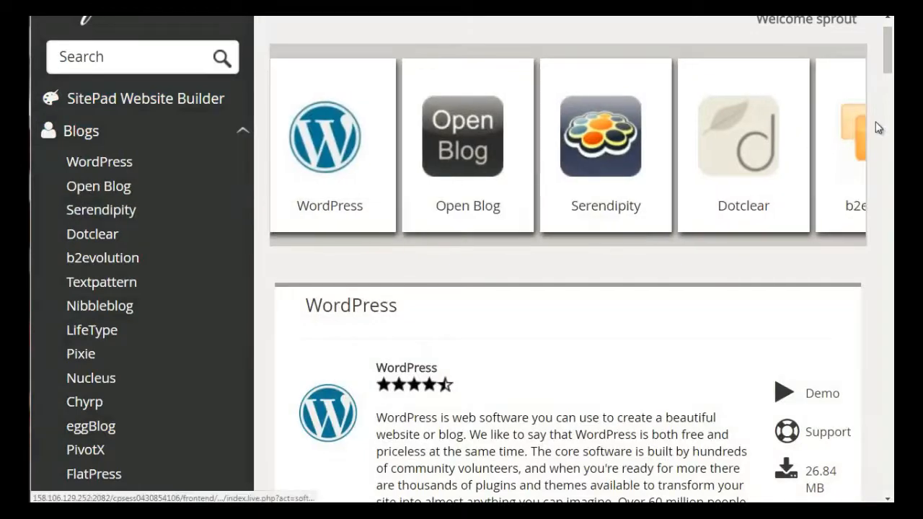
pyautogui.moveTo(890, 46); pyautogui.dragTo(892, 80)
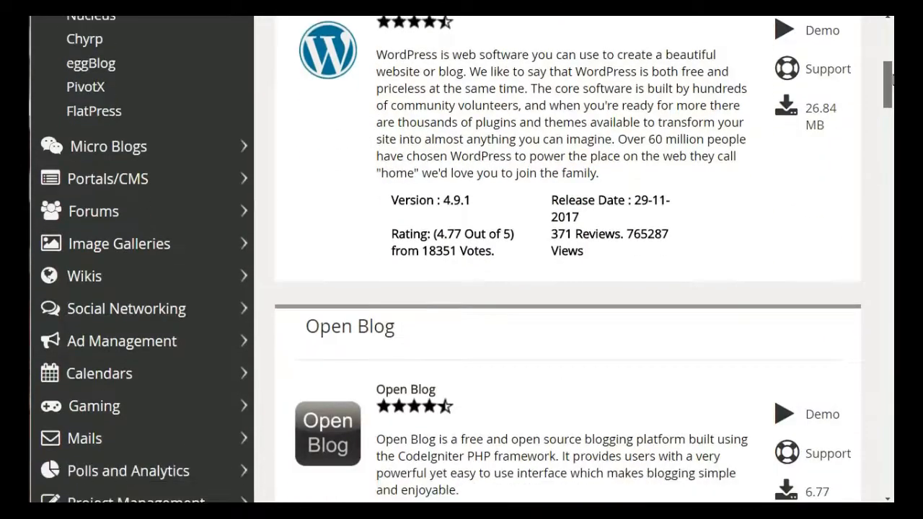
pyautogui.click(184, 183)
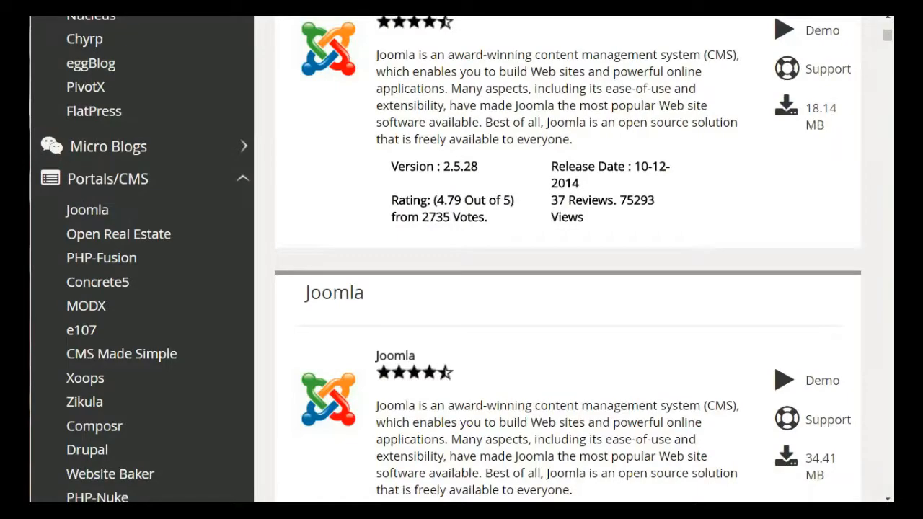
pyautogui.moveTo(889, 34); pyautogui.dragTo(892, 69)
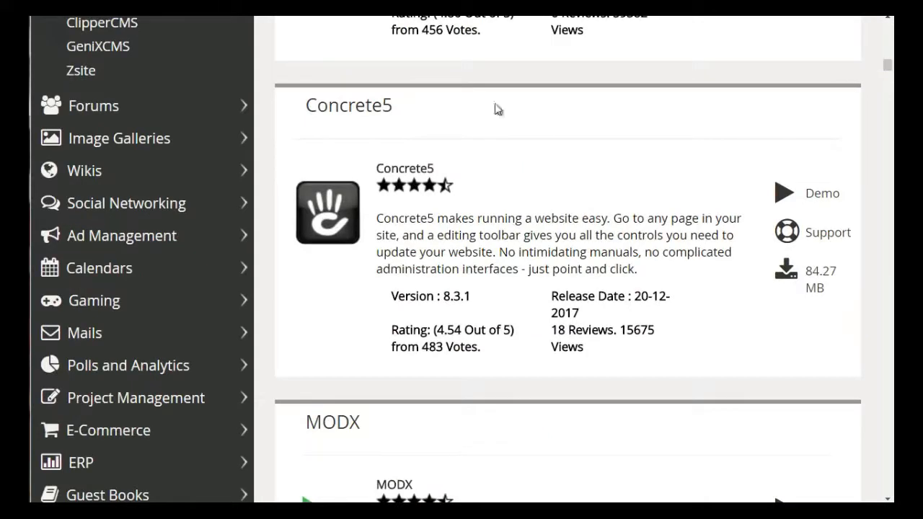
pyautogui.click(215, 112)
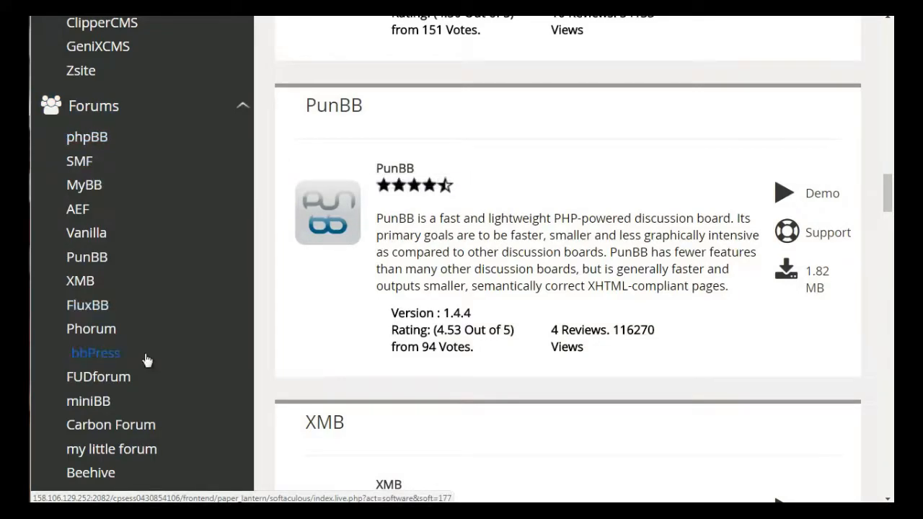
pyautogui.moveTo(891, 193); pyautogui.dragTo(892, 230)
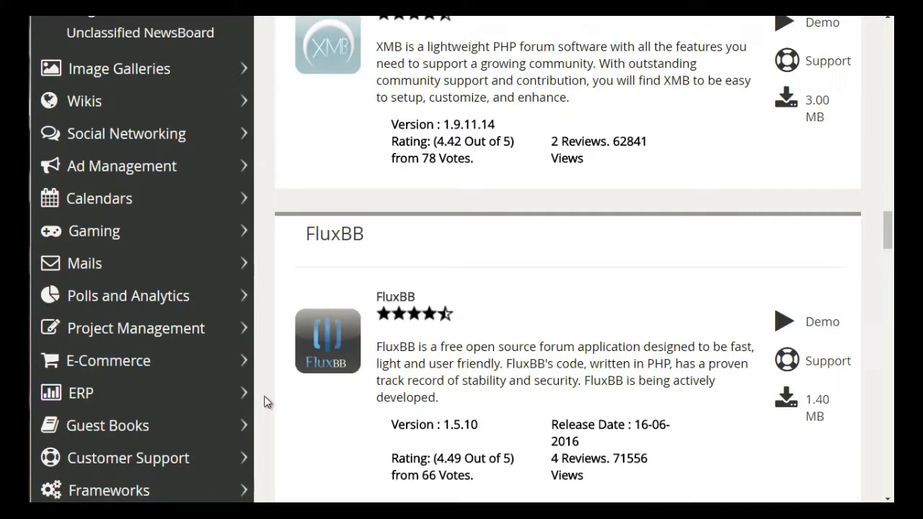
pyautogui.moveTo(889, 243); pyautogui.dragTo(889, 28)
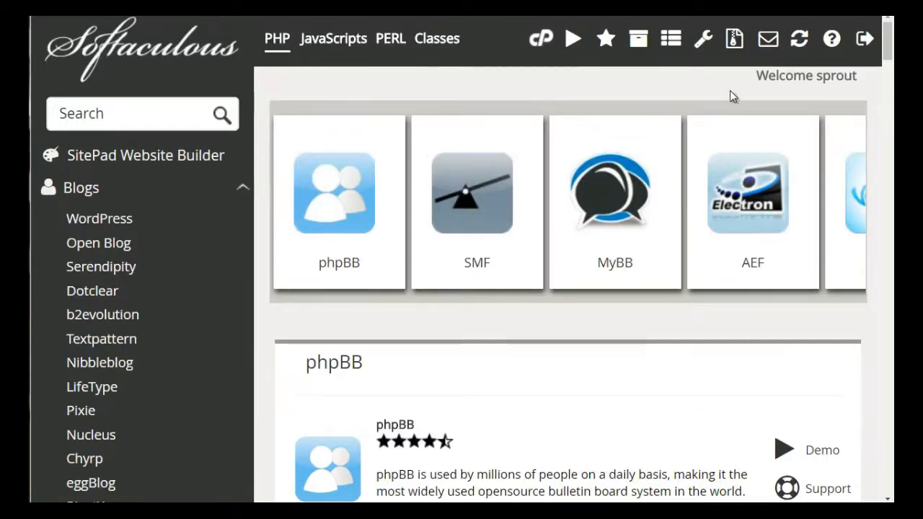
# - Open the WordPress script under Blogs and go to its installation form
pyautogui.scroll(-2, 890, 47)
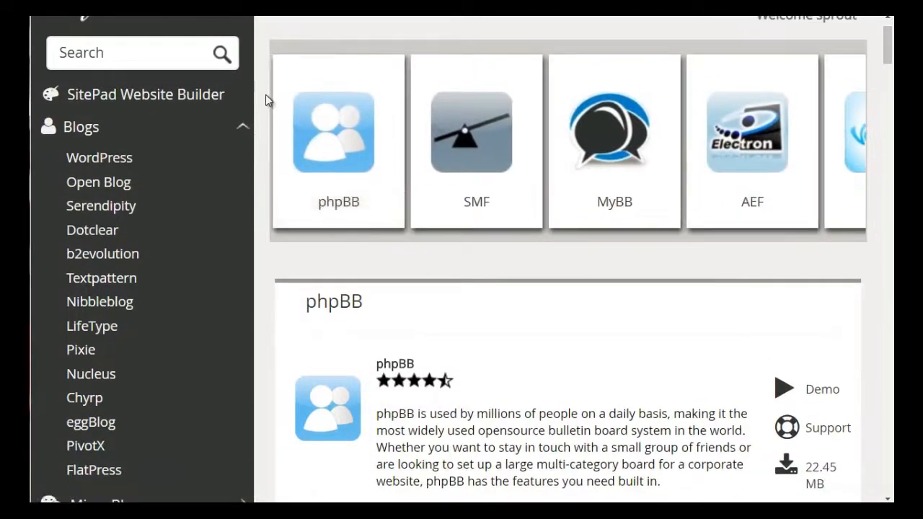
pyautogui.click(173, 157)
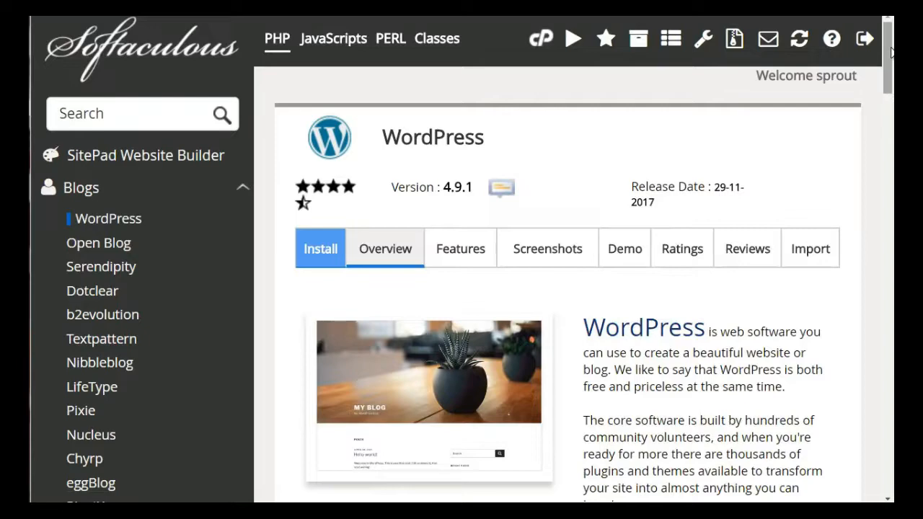
pyautogui.moveTo(892, 52); pyautogui.dragTo(892, 117)
pyautogui.click(631, 336)
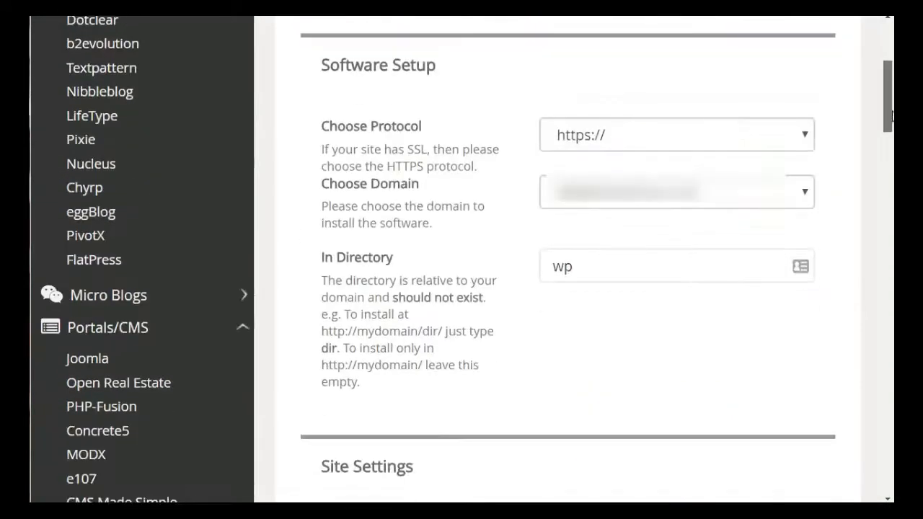
# - Review the protocol and domain choices in the Software Setup section
pyautogui.click(639, 185)
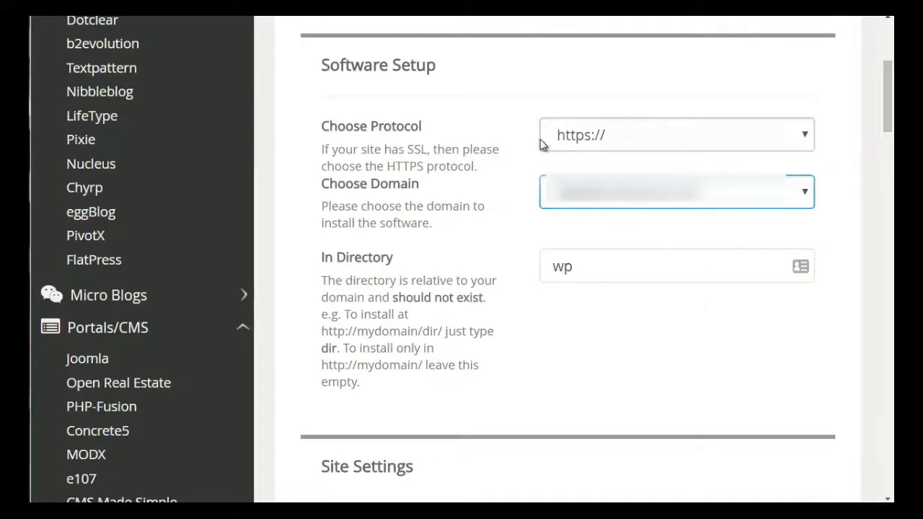
pyautogui.click(573, 140)
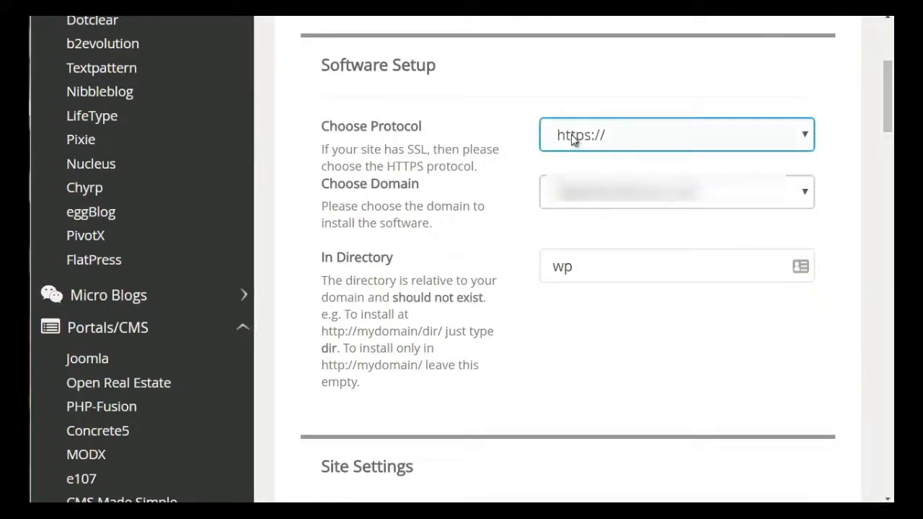
pyautogui.click(617, 134)
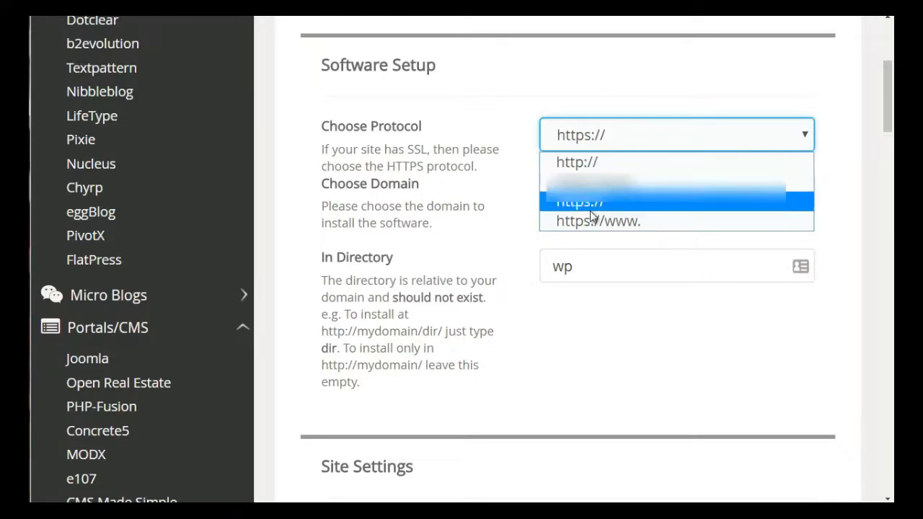
pyautogui.click(557, 222)
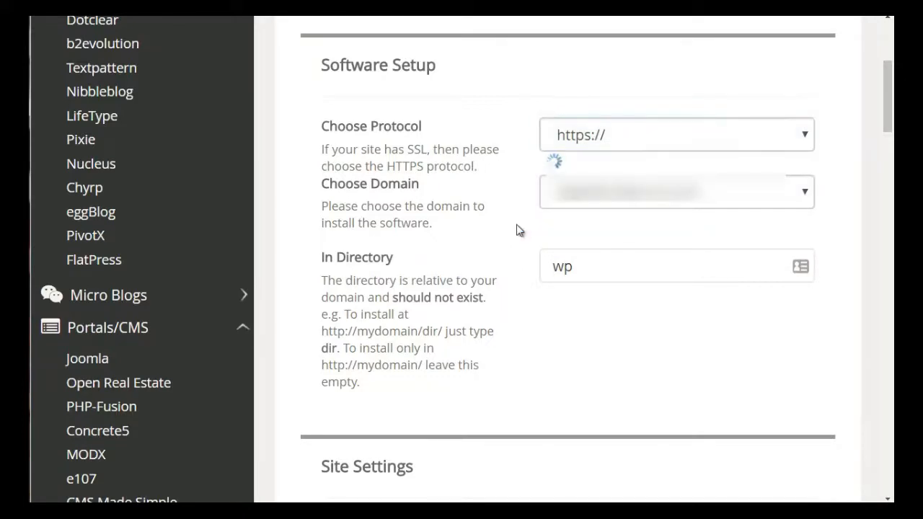
pyautogui.click(567, 206)
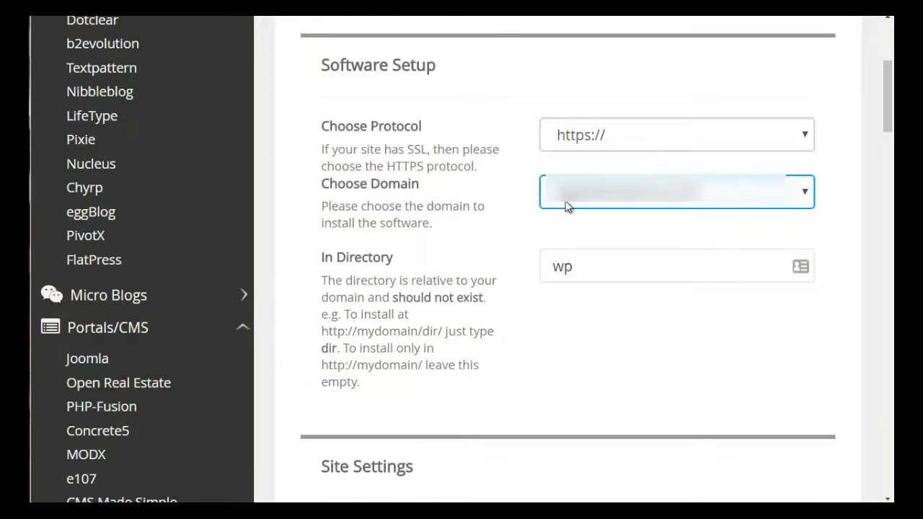
# - Clear the In Directory field and enter wp as the installation directory again
pyautogui.click(593, 267)
pyautogui.moveTo(575, 267); pyautogui.dragTo(545, 264)
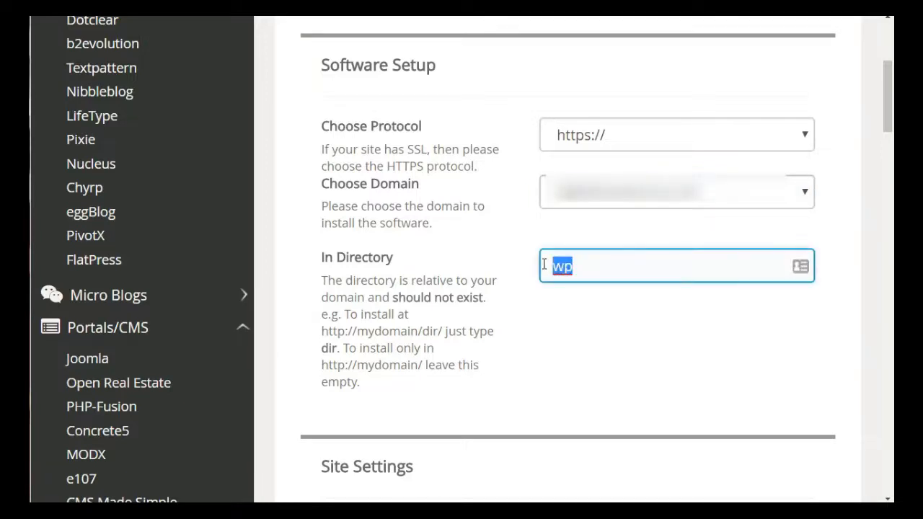
pyautogui.press('BackSpace')
pyautogui.click(553, 347)
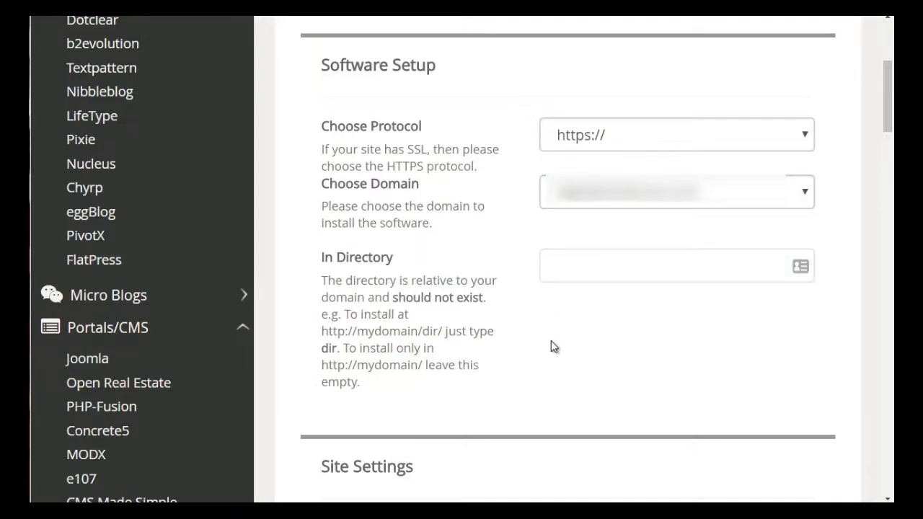
pyautogui.click(577, 256)
pyautogui.click(561, 319)
pyautogui.click(565, 274)
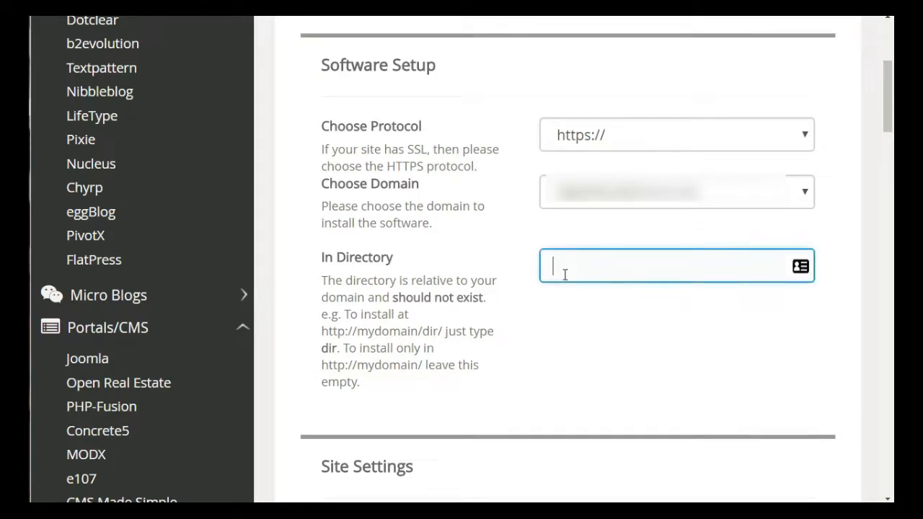
pyautogui.write('wp')
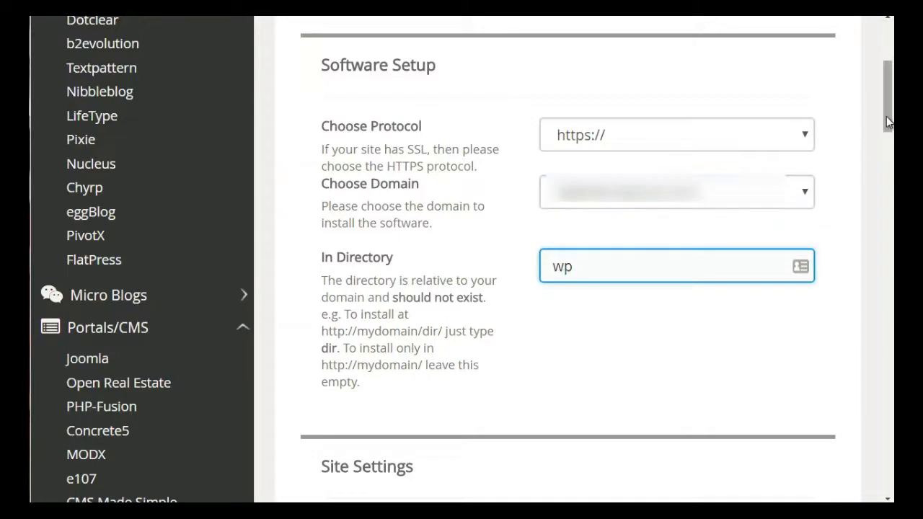
# - Replace the admin username with llklkjsdfdj in the Admin Account section
pyautogui.scroll(-10, 861, 176)
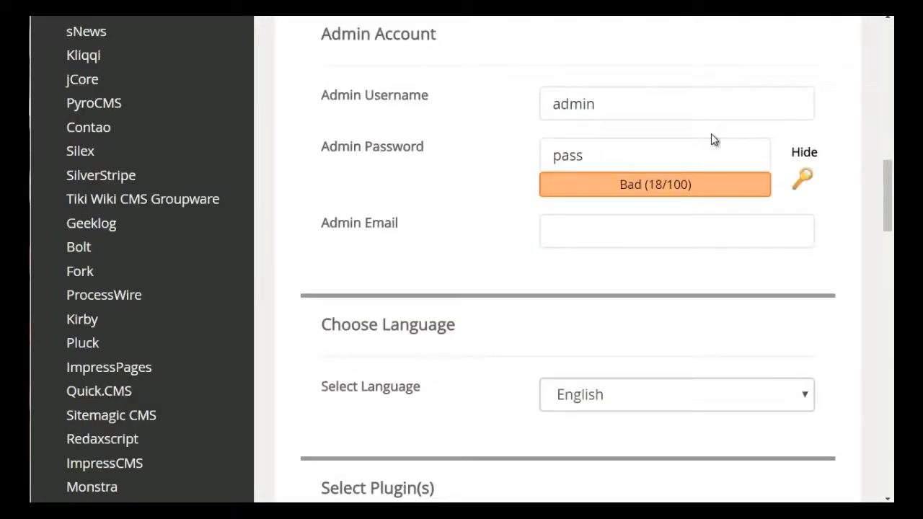
pyautogui.click(652, 102)
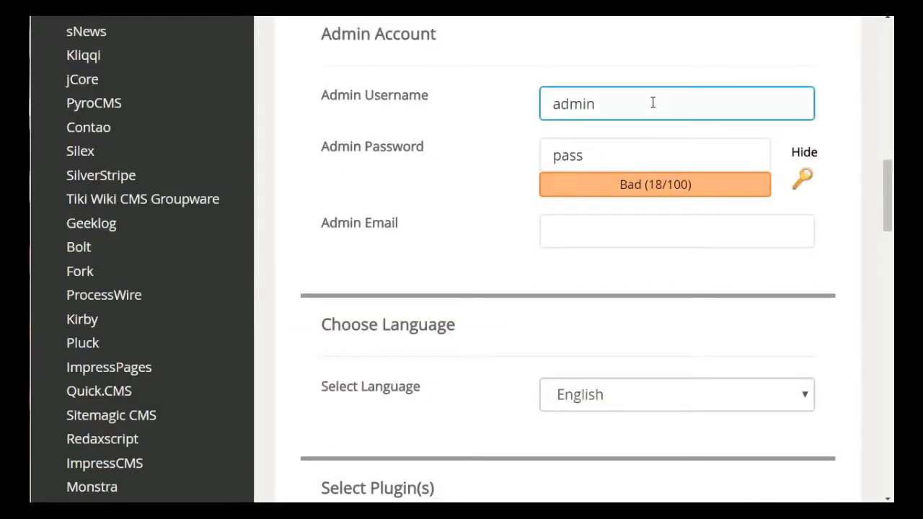
pyautogui.click(620, 148)
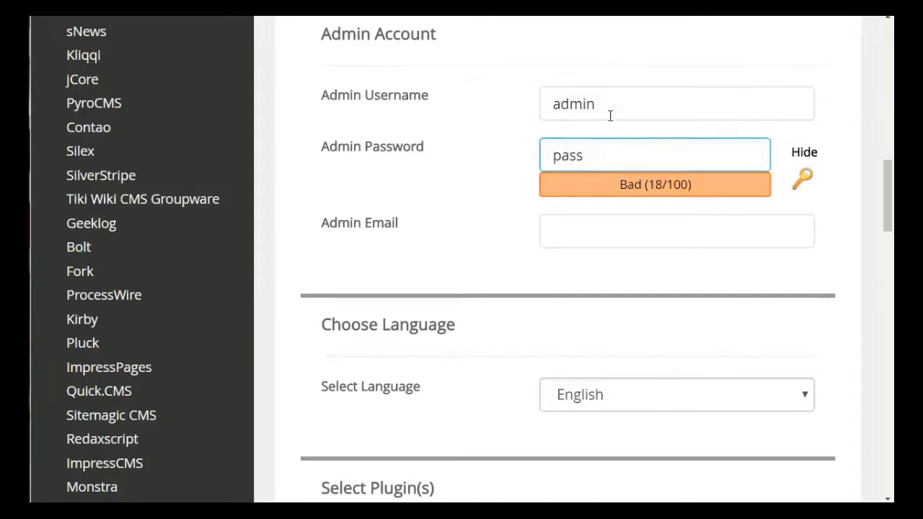
pyautogui.click(610, 114)
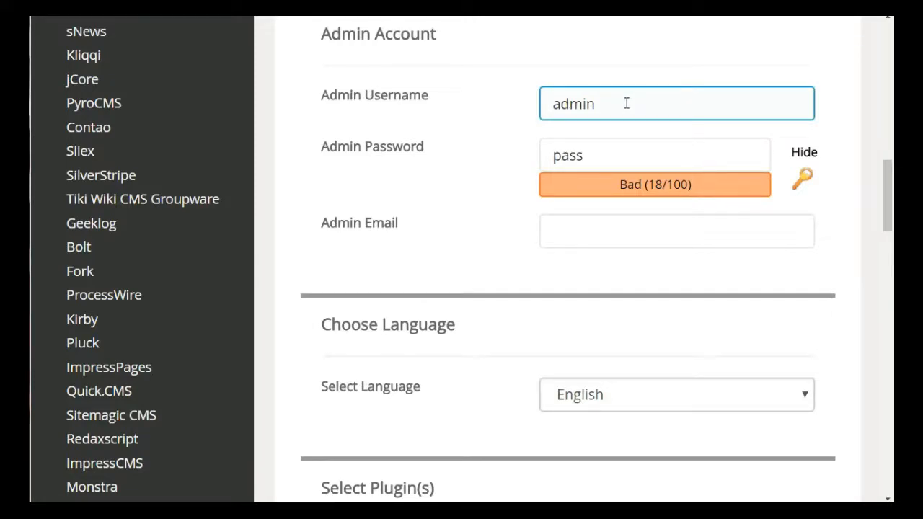
pyautogui.moveTo(613, 105); pyautogui.dragTo(532, 106)
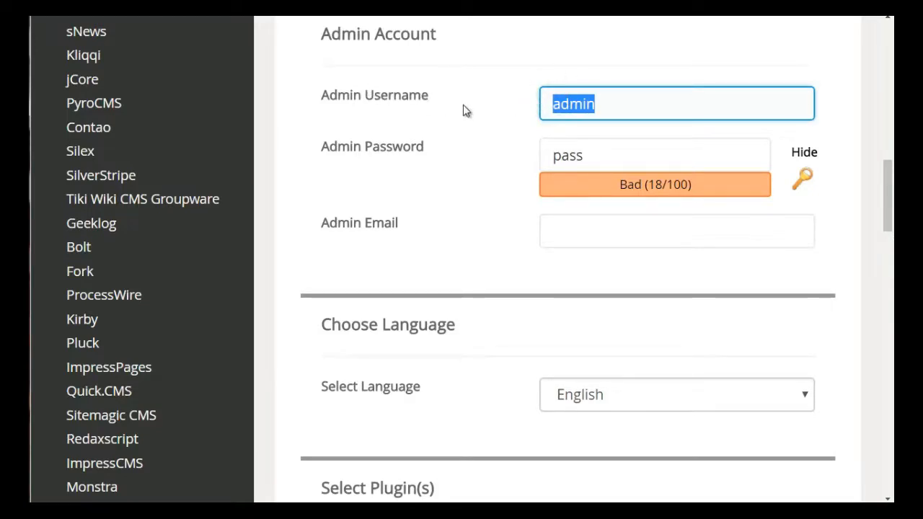
pyautogui.write('llklkjsdfd')
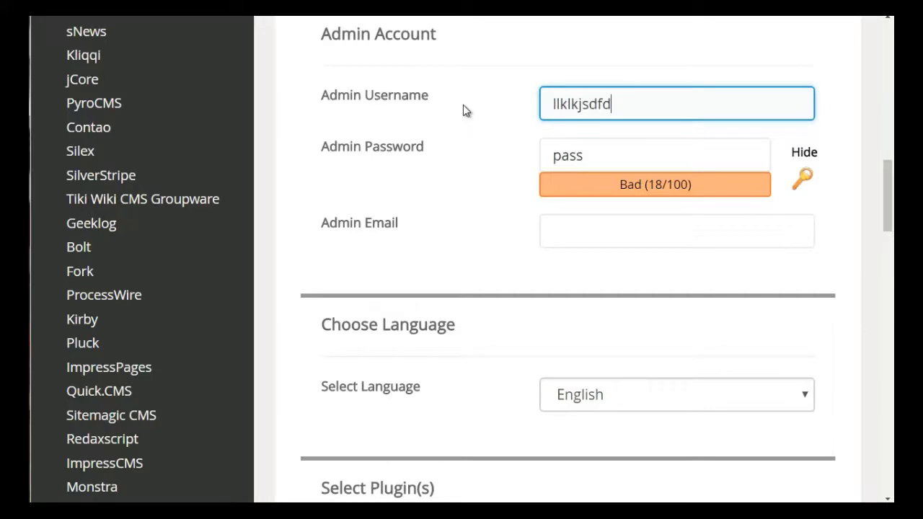
pyautogui.write('j')
pyautogui.hotkey('ctrl', 'a')
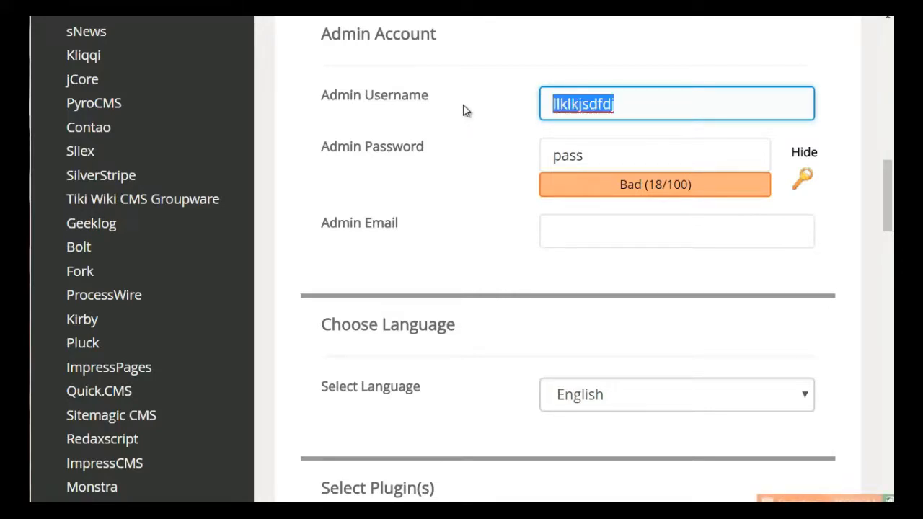
pyautogui.press('Tab')
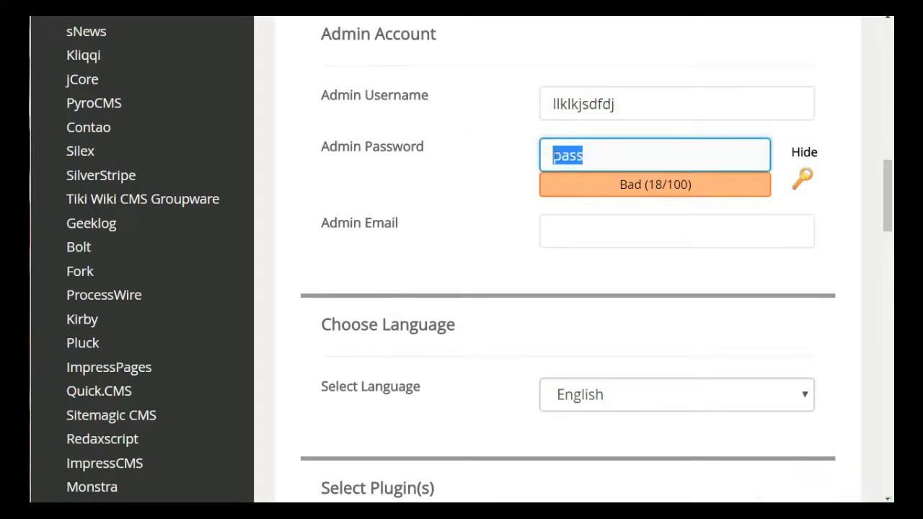
# - Scroll through the language, plugin, advanced options and theme sections down to the Install button
pyautogui.click(556, 240)
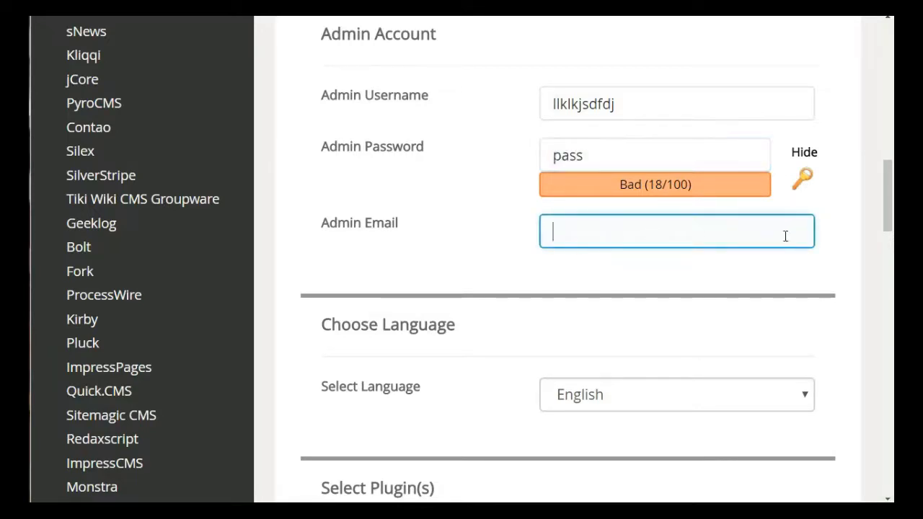
pyautogui.moveTo(884, 210); pyautogui.dragTo(889, 261)
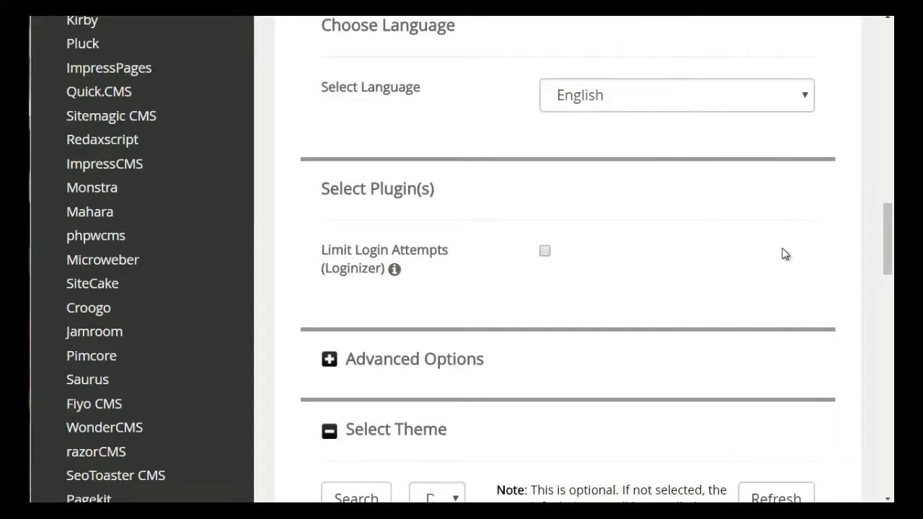
pyautogui.moveTo(881, 268); pyautogui.dragTo(890, 321)
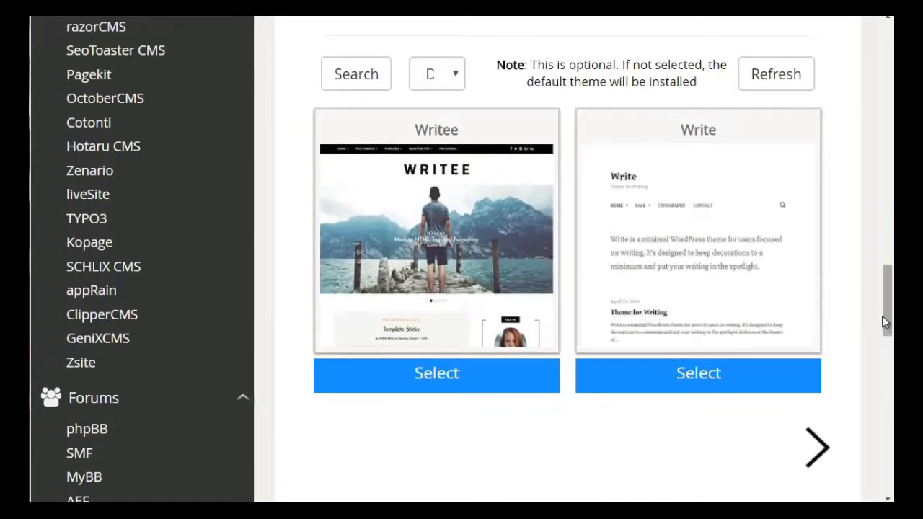
pyautogui.click(745, 258)
pyautogui.moveTo(887, 289); pyautogui.dragTo(888, 328)
pyautogui.click(670, 325)
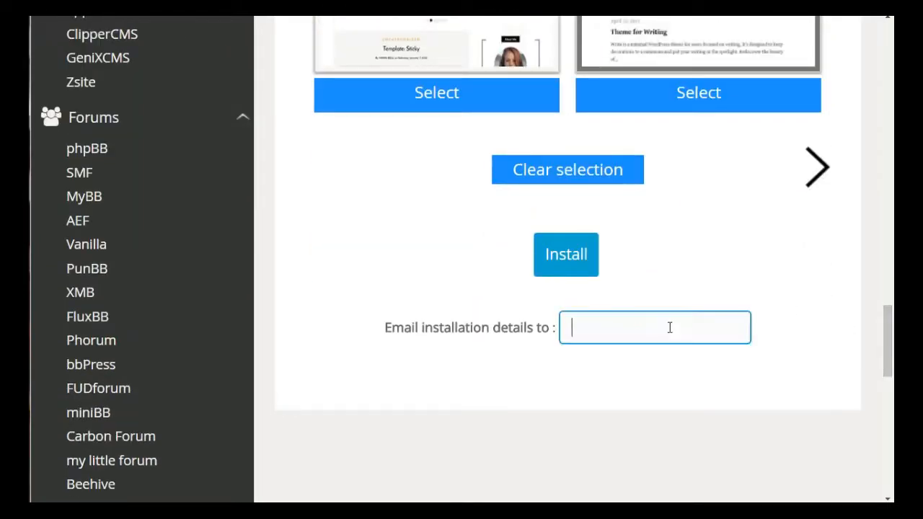
pyautogui.click(546, 428)
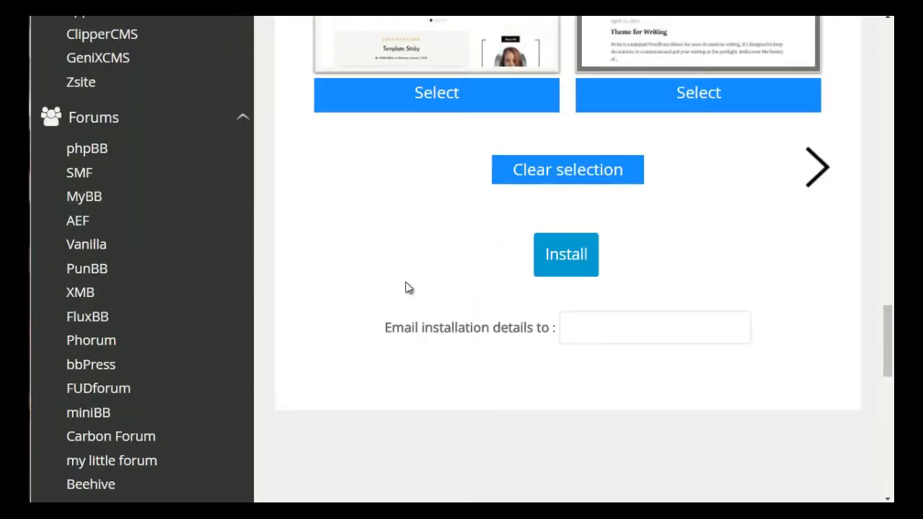
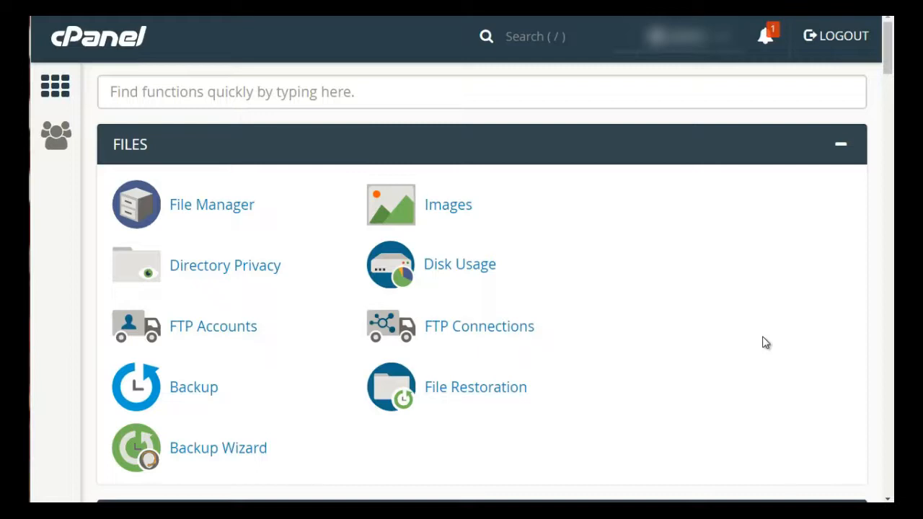
# - Open the File Manager and browse into the public_html folder
pyautogui.click(224, 214)
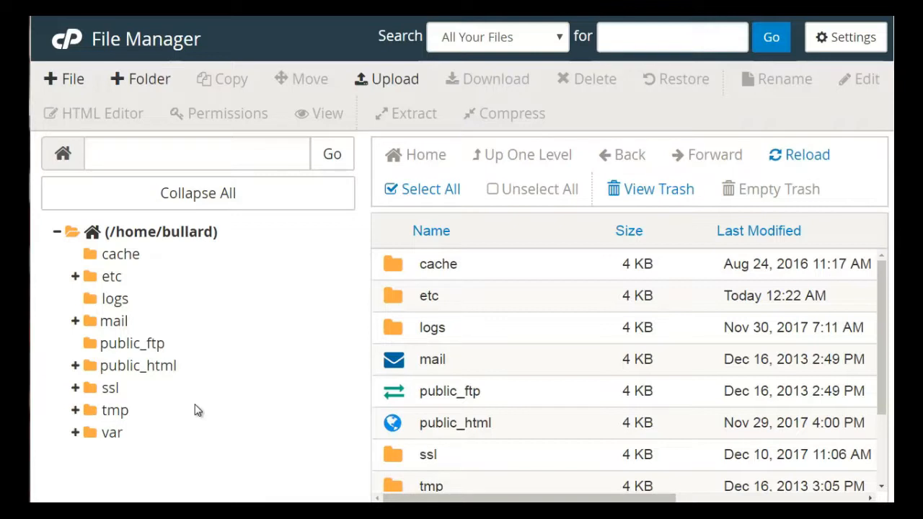
pyautogui.click(154, 371)
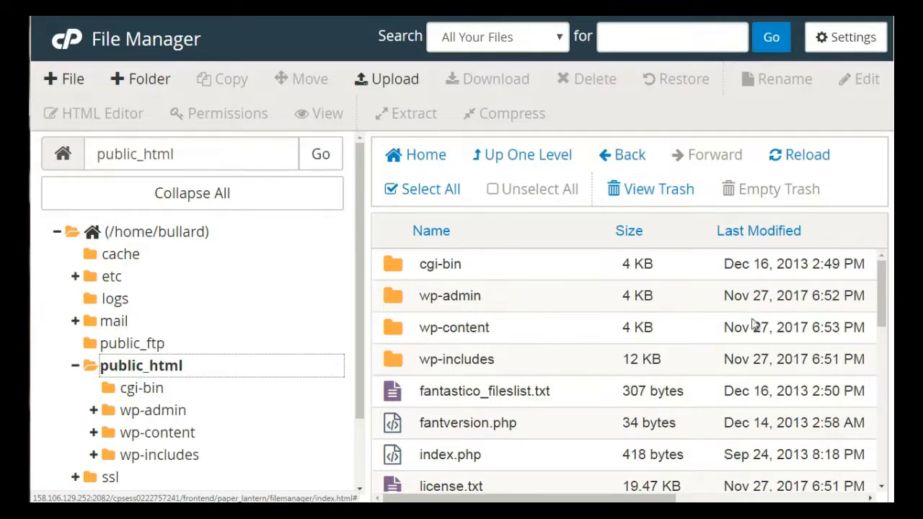
pyautogui.moveTo(880, 297)
pyautogui.mouseDown()
pyautogui.moveTo(881, 325)
pyautogui.moveTo(877, 306)
pyautogui.mouseUp()
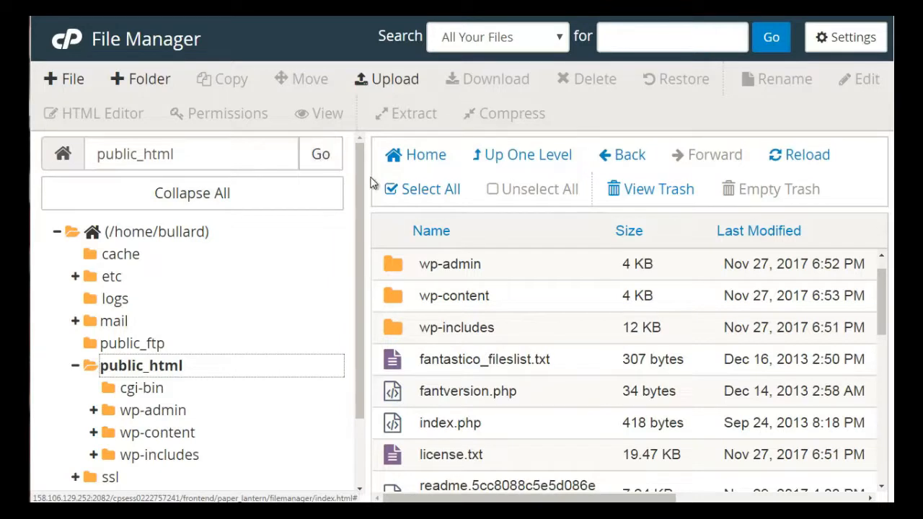
# - Create a new folder named newfolder inside public_html
pyautogui.click(132, 84)
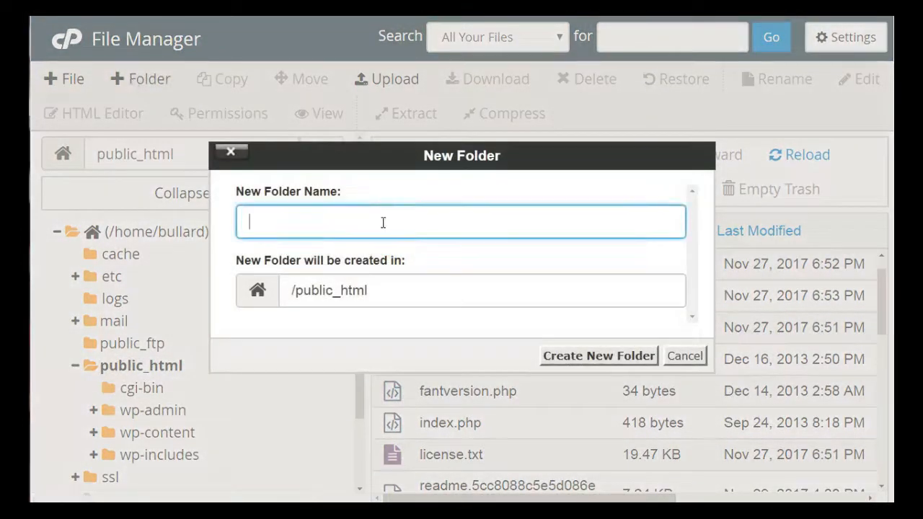
pyautogui.write('newfolder')
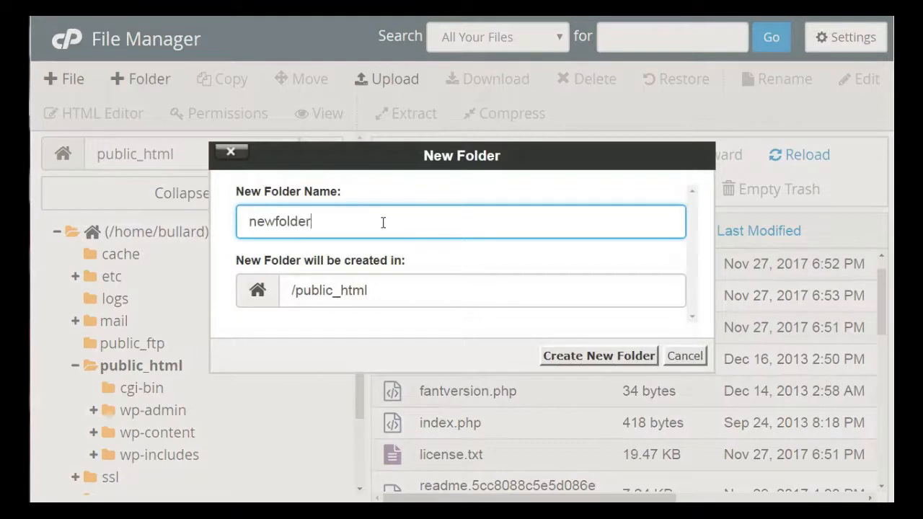
pyautogui.click(614, 358)
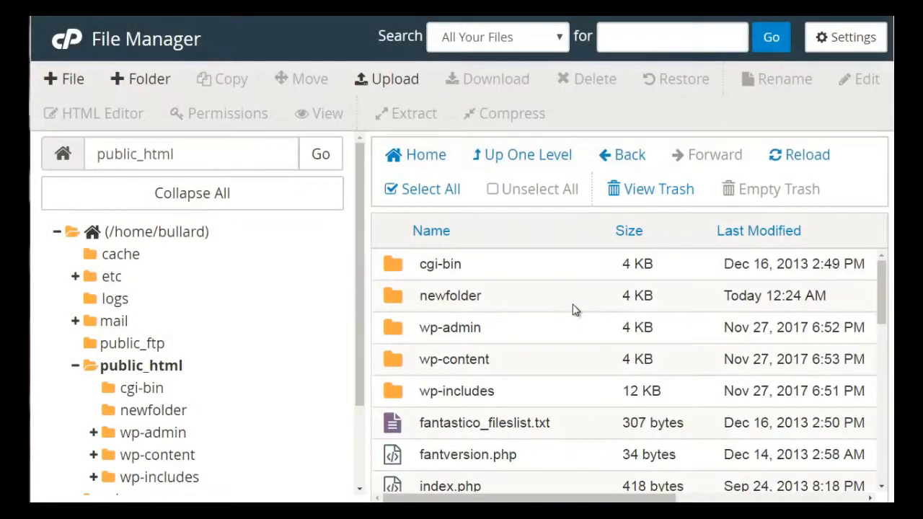
# - Open newfolder, upload the check image file into it, and return to the folder
pyautogui.click(575, 310)
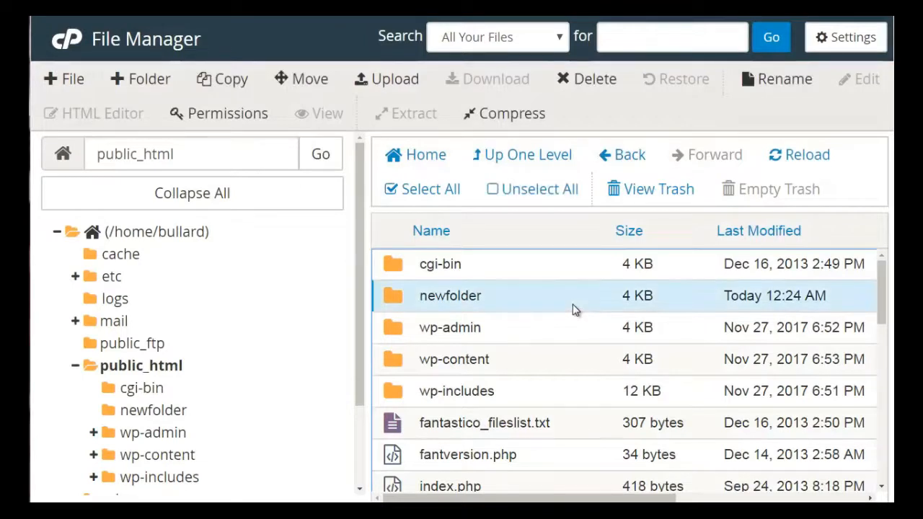
pyautogui.doubleClick(575, 309)
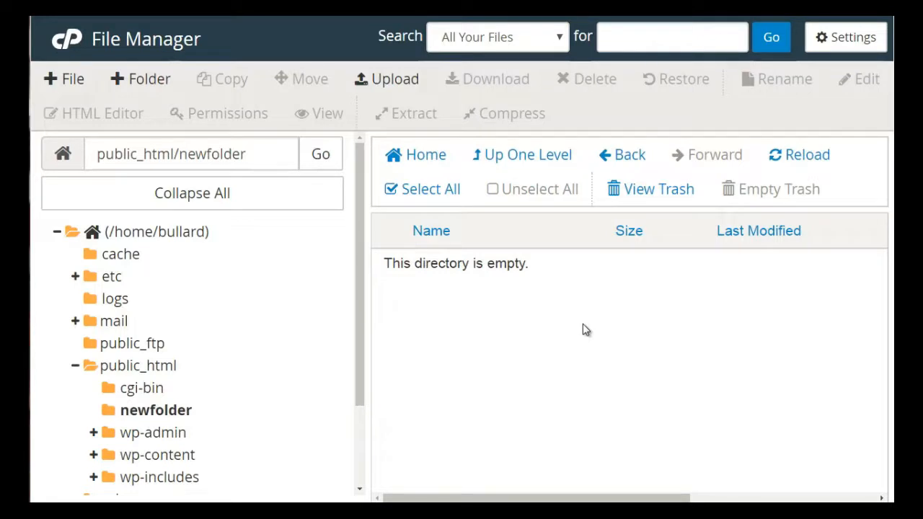
pyautogui.click(381, 81)
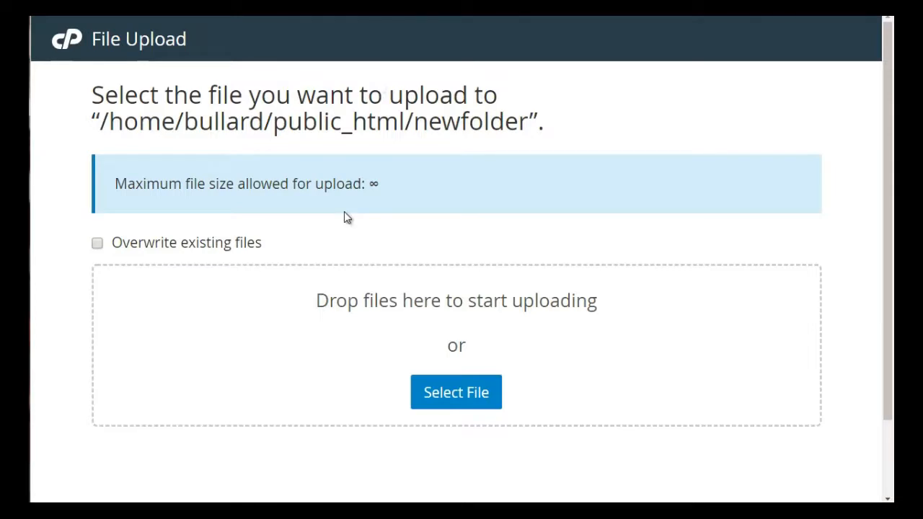
pyautogui.click(456, 404)
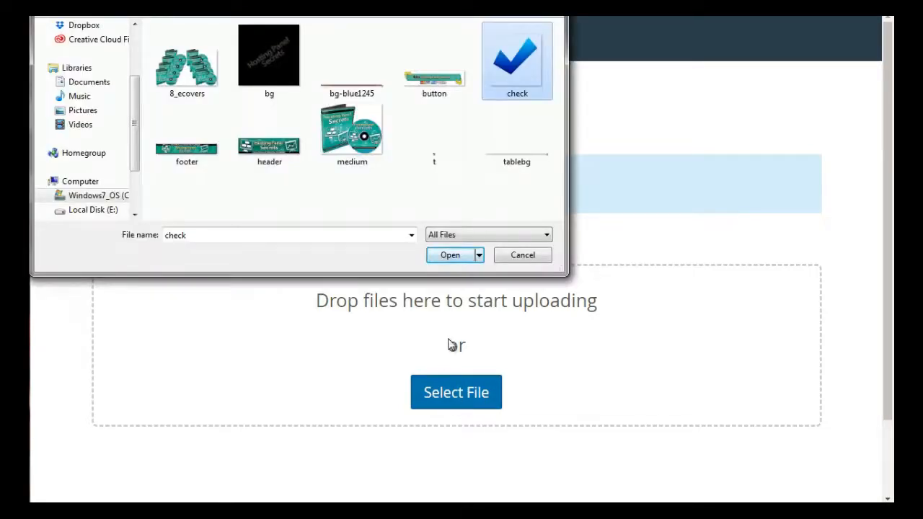
pyautogui.click(449, 258)
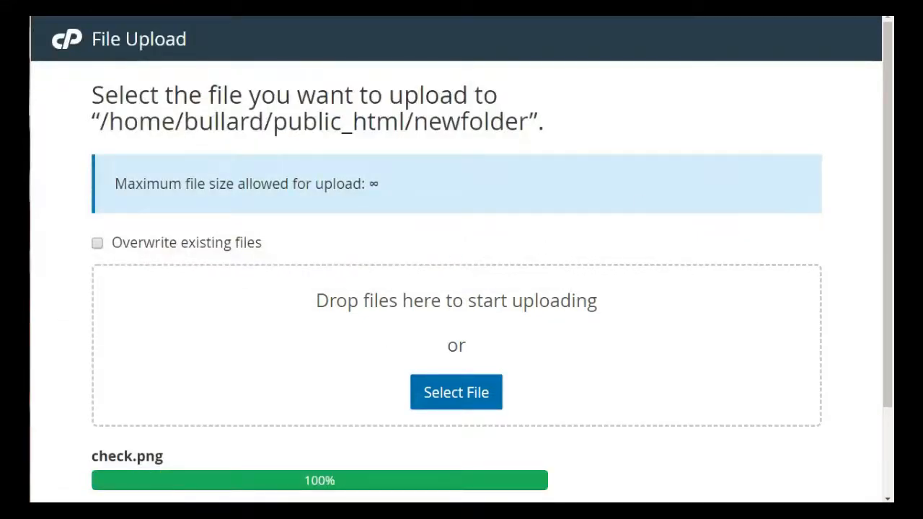
pyautogui.scroll(-2, 887, 157)
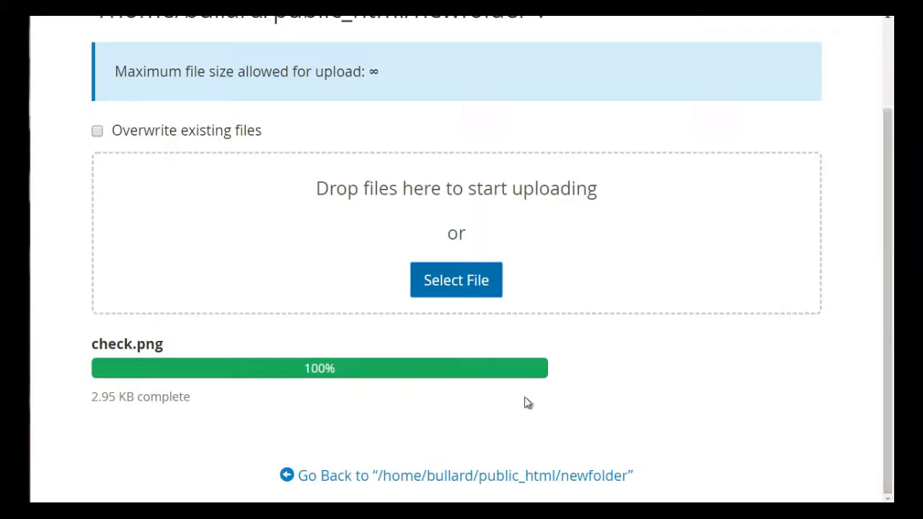
pyautogui.click(377, 482)
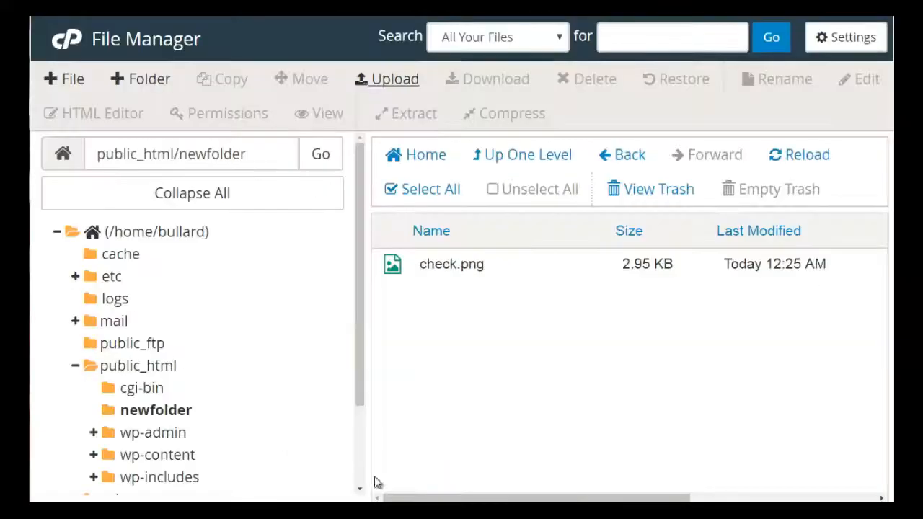
# - Download check.png and compress it into a Zip archive named check.png.zip
pyautogui.click(465, 268)
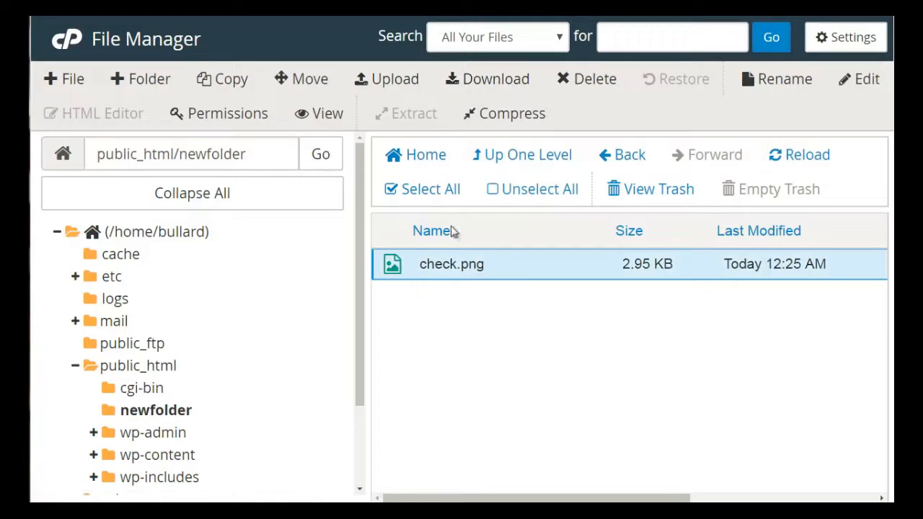
pyautogui.click(489, 81)
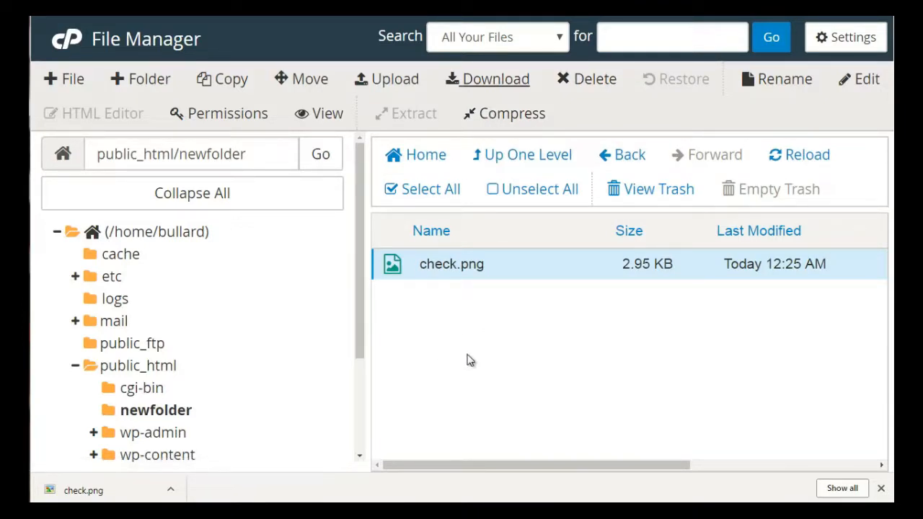
pyautogui.click(508, 117)
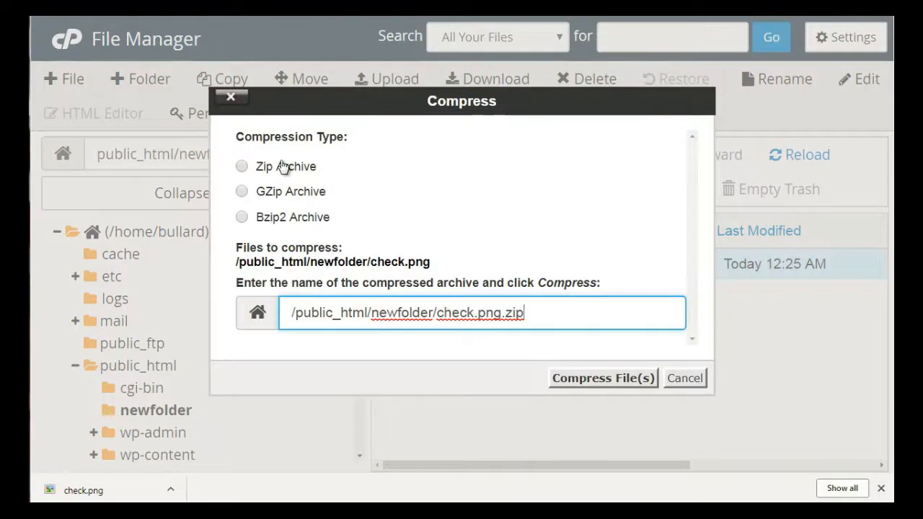
pyautogui.click(283, 166)
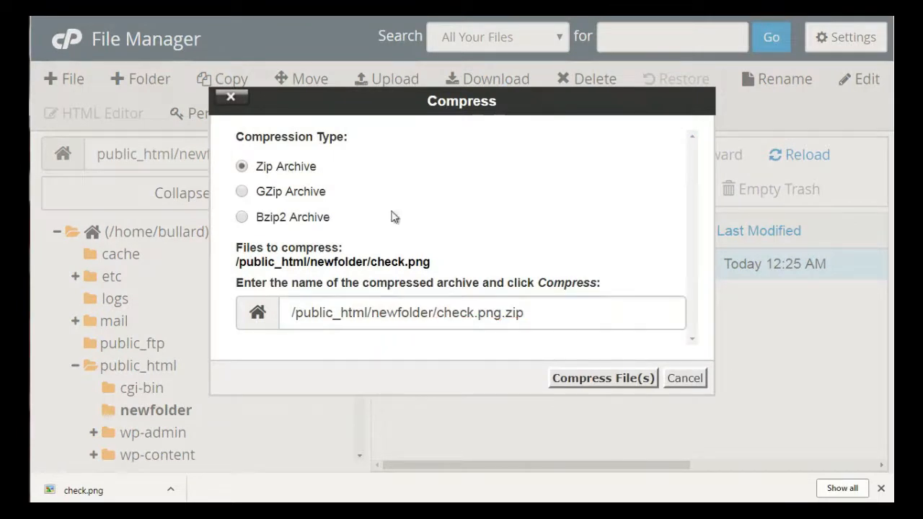
pyautogui.click(600, 377)
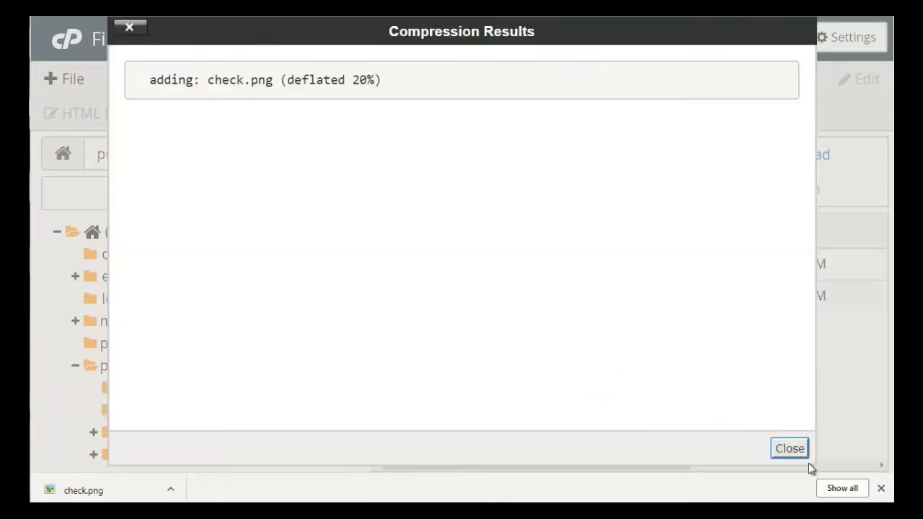
pyautogui.click(791, 448)
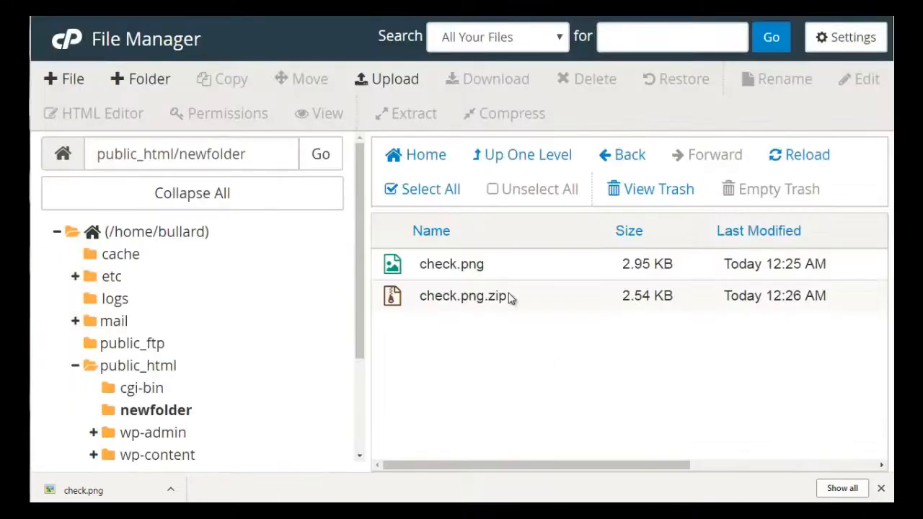
# - Download check.png.zip and then move it to the trash
pyautogui.click(510, 300)
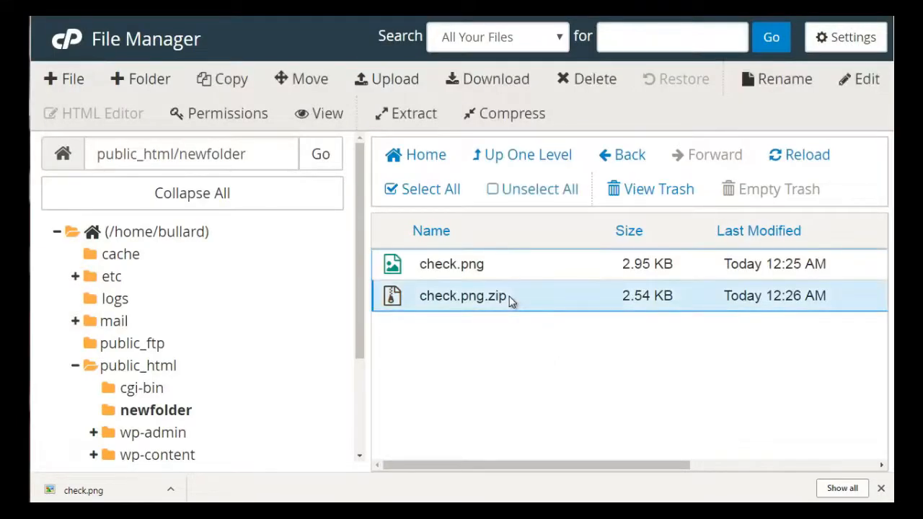
pyautogui.click(473, 80)
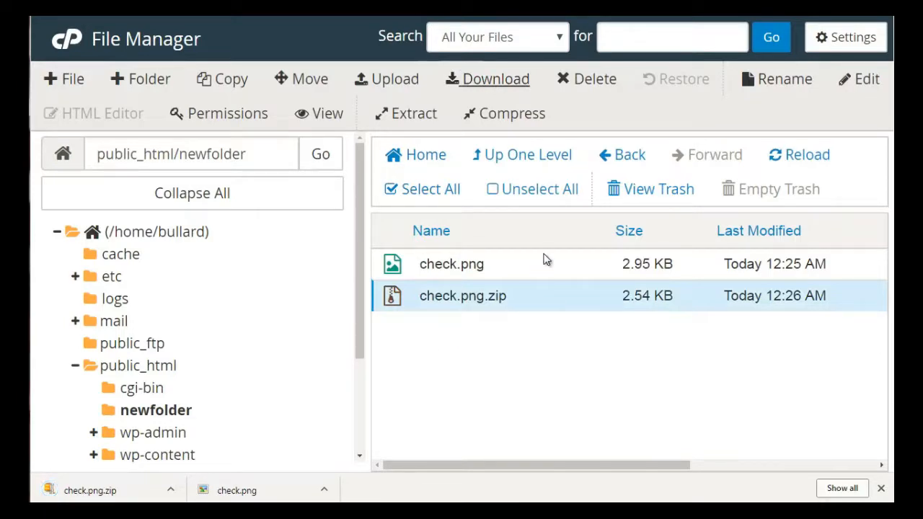
pyautogui.click(595, 80)
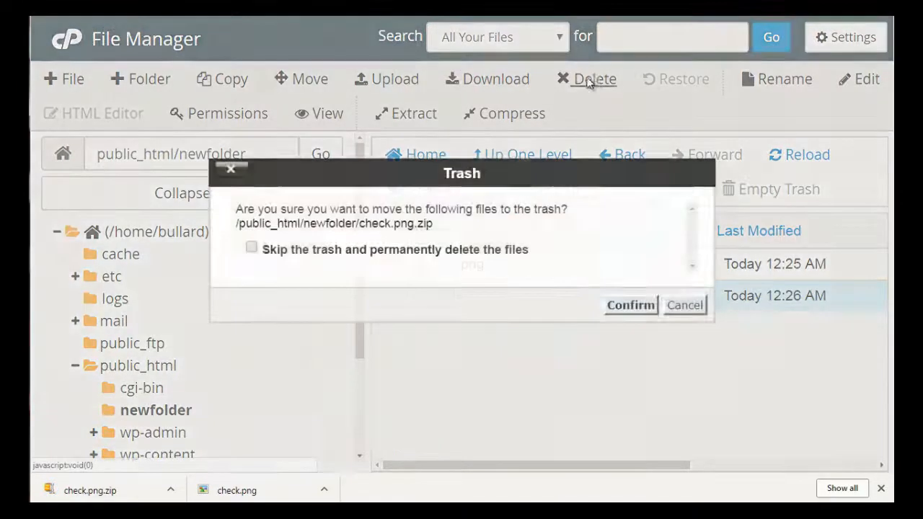
pyautogui.click(496, 255)
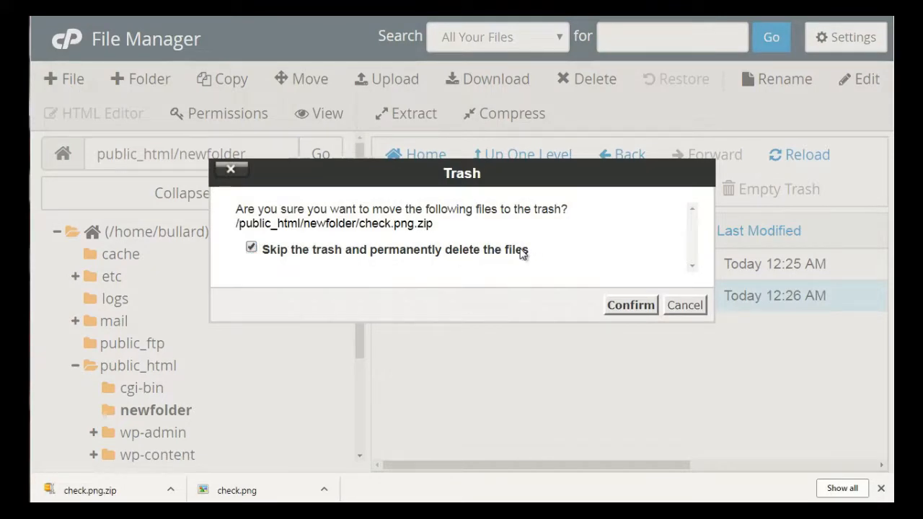
pyautogui.click(522, 253)
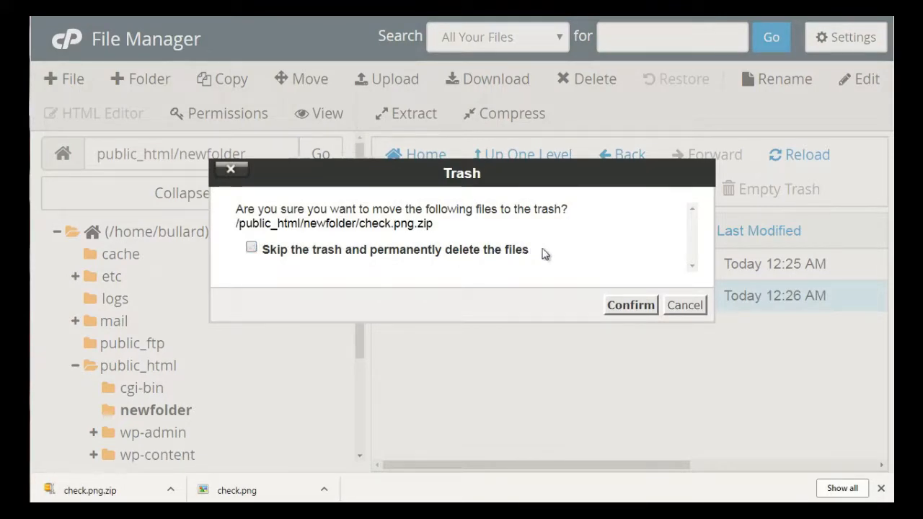
pyautogui.click(633, 311)
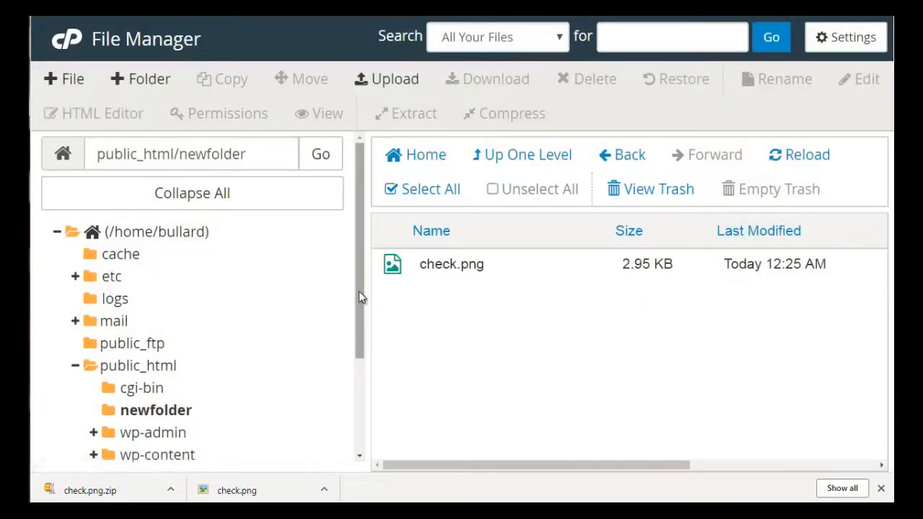
# - Preview the Rename and Edit dialogs for check.png, cancelling both without changes
pyautogui.moveTo(361, 297); pyautogui.dragTo(361, 329)
pyautogui.click(535, 267)
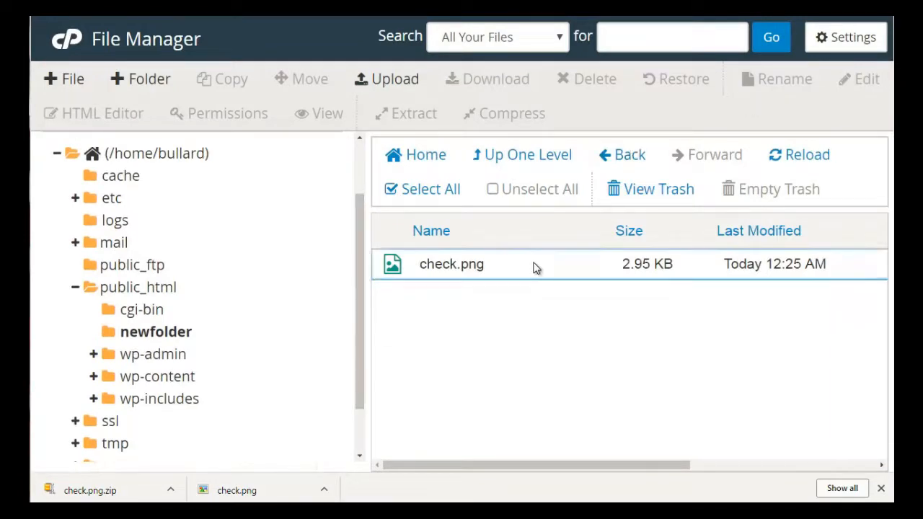
pyautogui.click(798, 78)
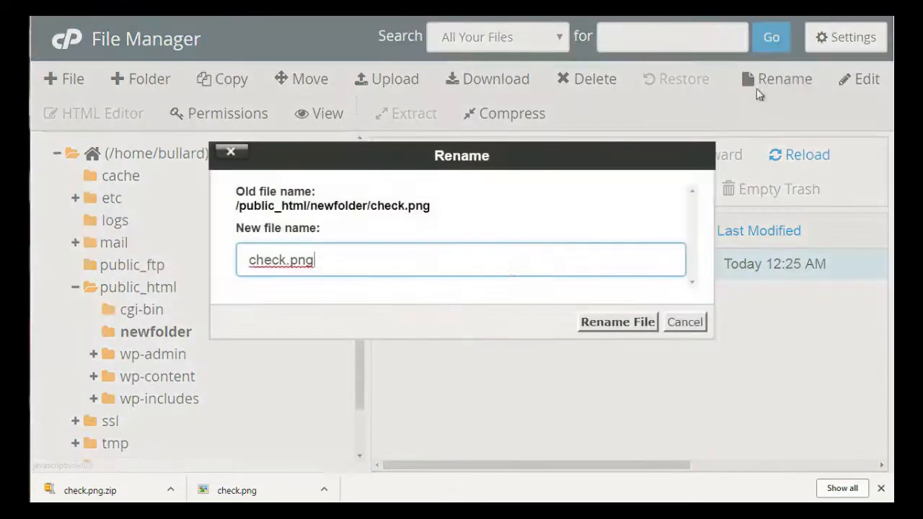
pyautogui.click(678, 324)
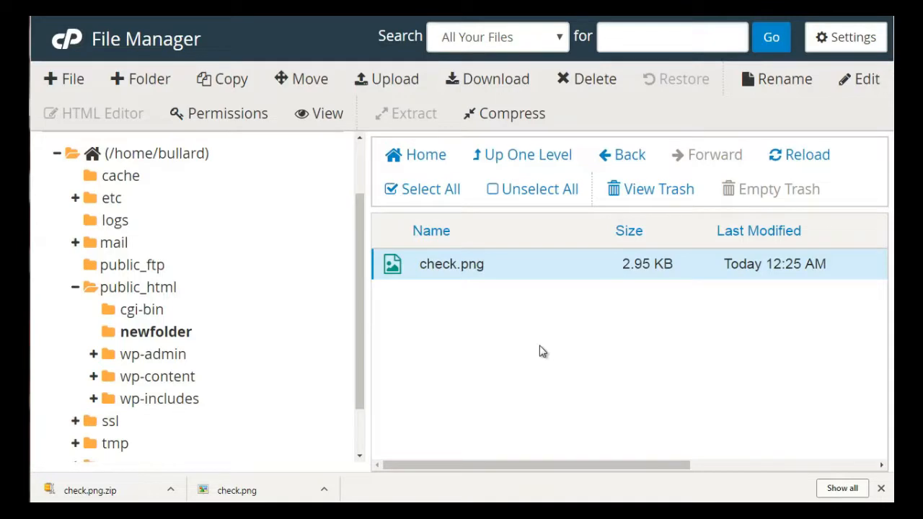
pyautogui.click(862, 83)
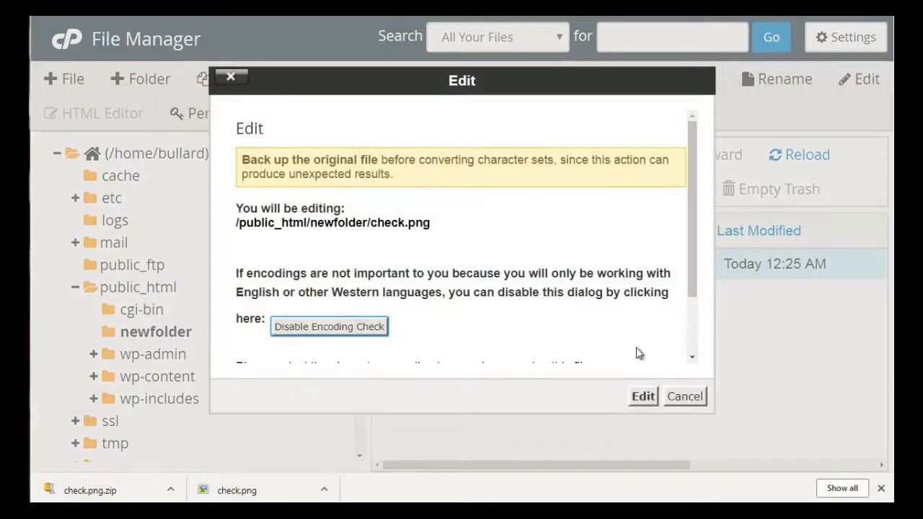
pyautogui.click(681, 403)
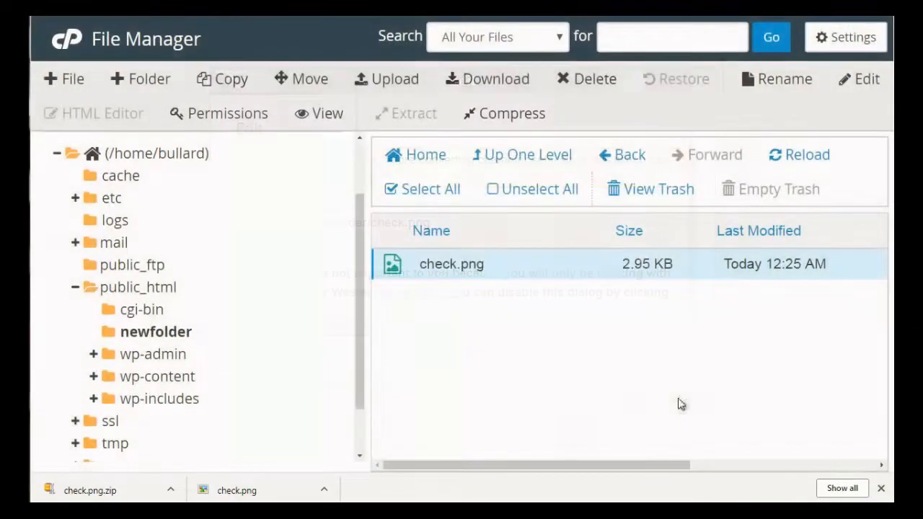
# - Create a new empty file named file.txt in newfolder
pyautogui.click(70, 78)
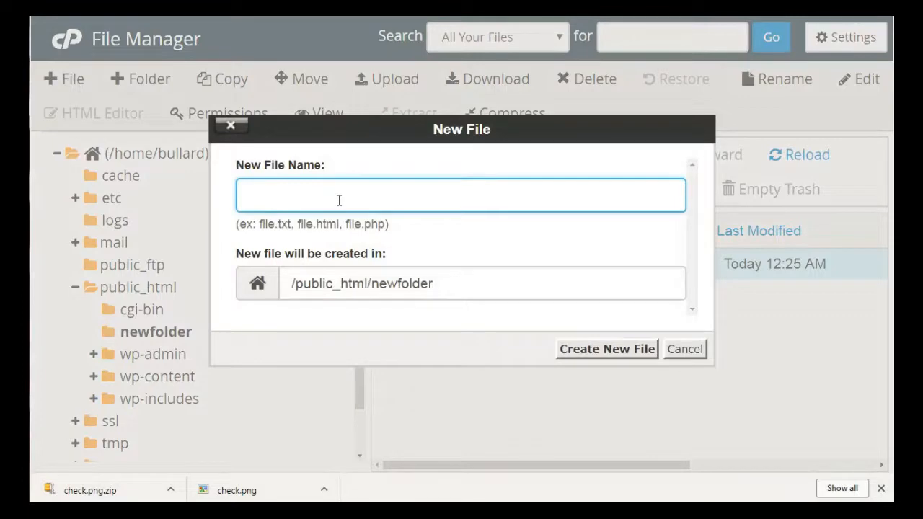
pyautogui.write('file.txt')
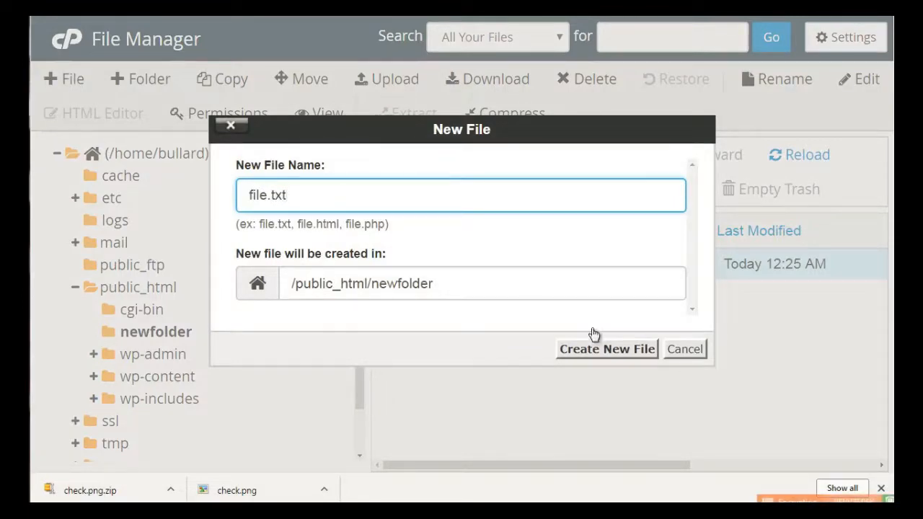
pyautogui.click(615, 356)
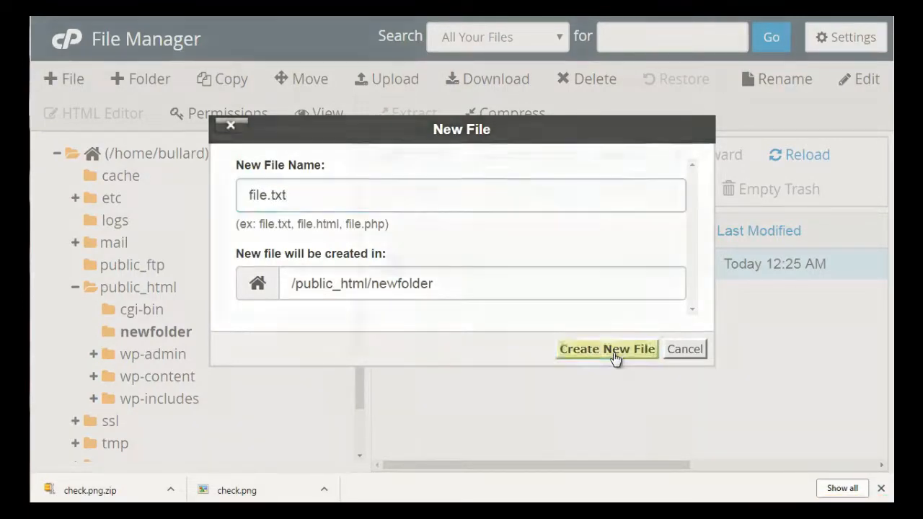
# - Open file.txt in the text editor through the Edit dialog
pyautogui.click(530, 296)
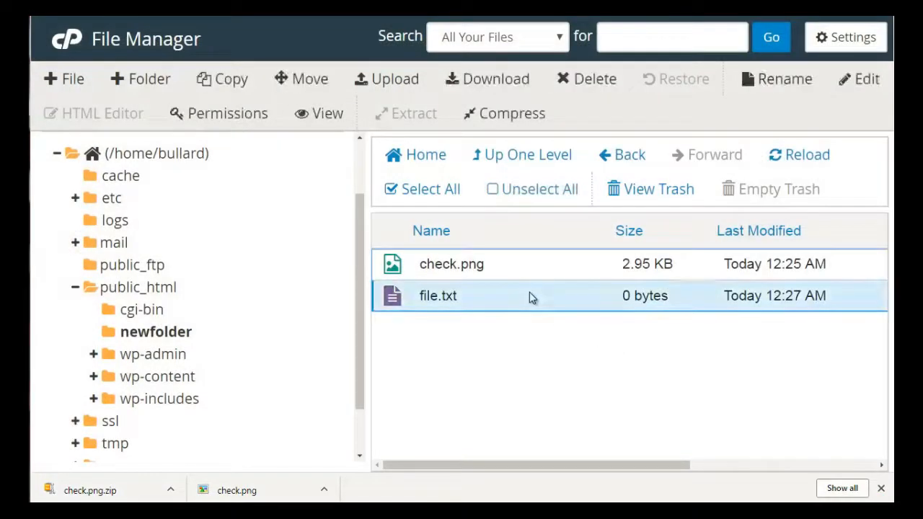
pyautogui.click(869, 81)
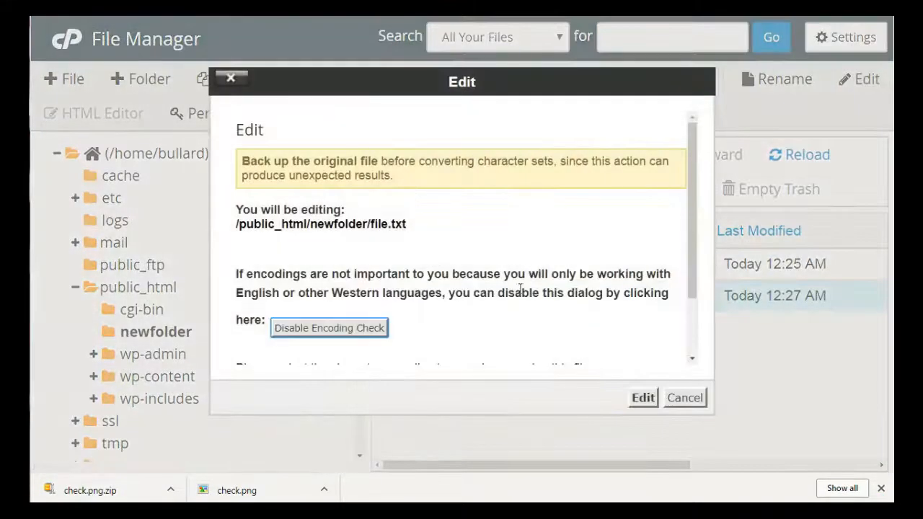
pyautogui.click(643, 398)
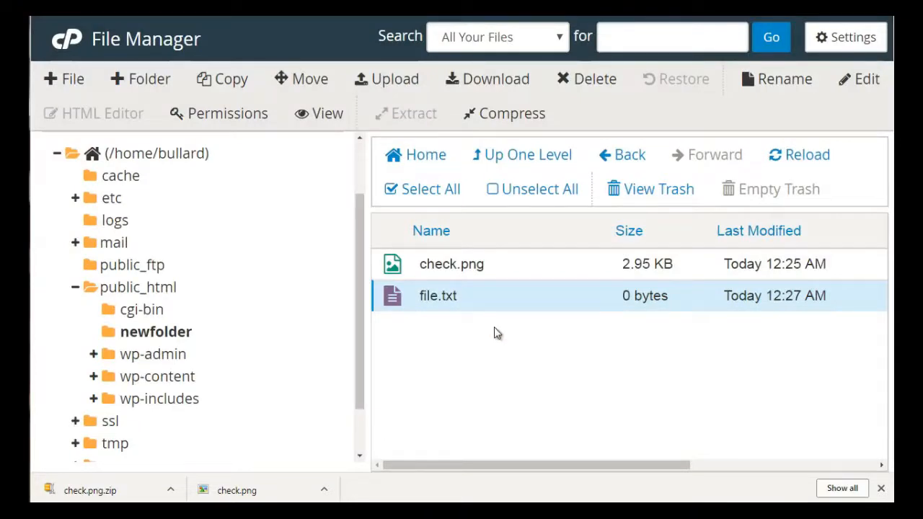
# - Create a new file named file.html in newfolder
pyautogui.click(78, 82)
pyautogui.write('file')
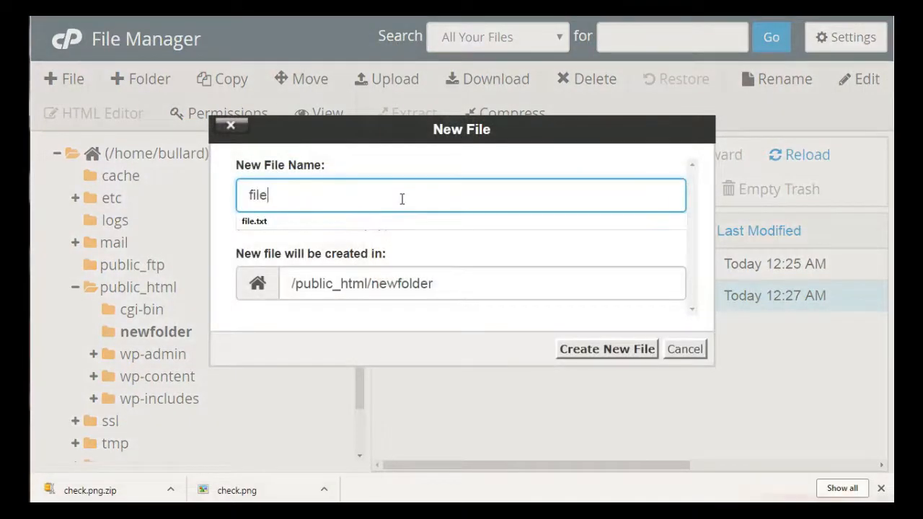
pyautogui.write('.ht')
pyautogui.press('BackSpace')
pyautogui.write('html')
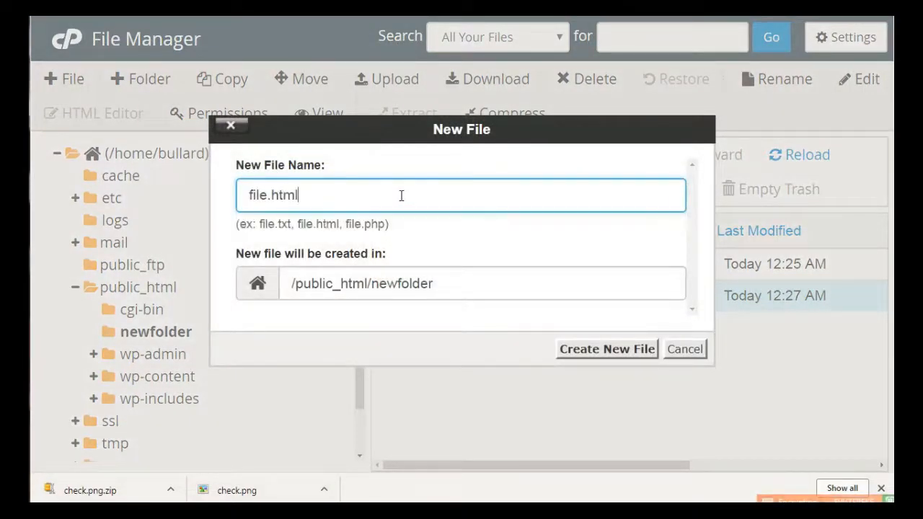
pyautogui.click(614, 351)
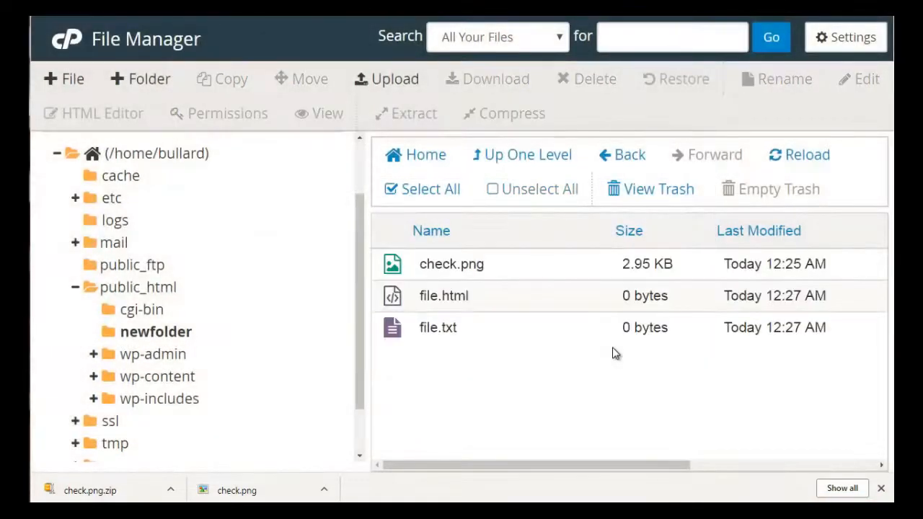
# - Open file.html in the HTML Editor, then review its Change Permissions dialog and cancel it
pyautogui.click(594, 310)
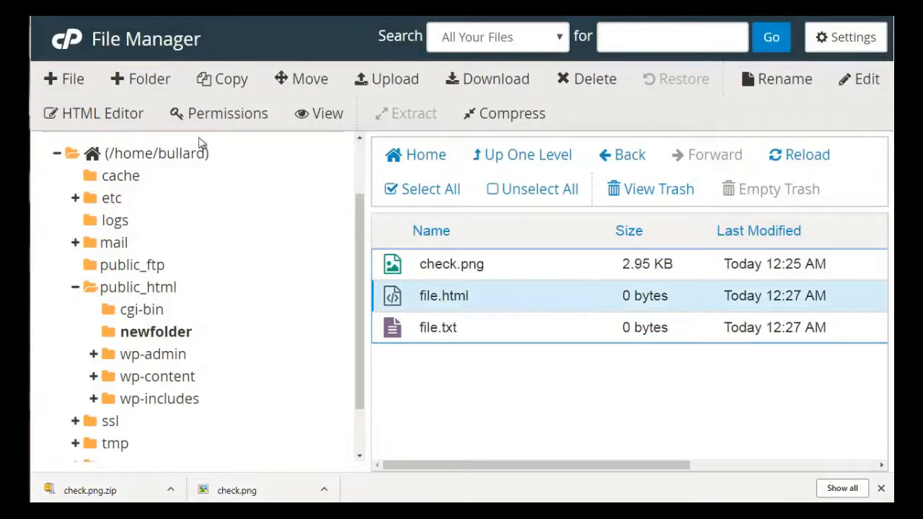
pyautogui.click(130, 111)
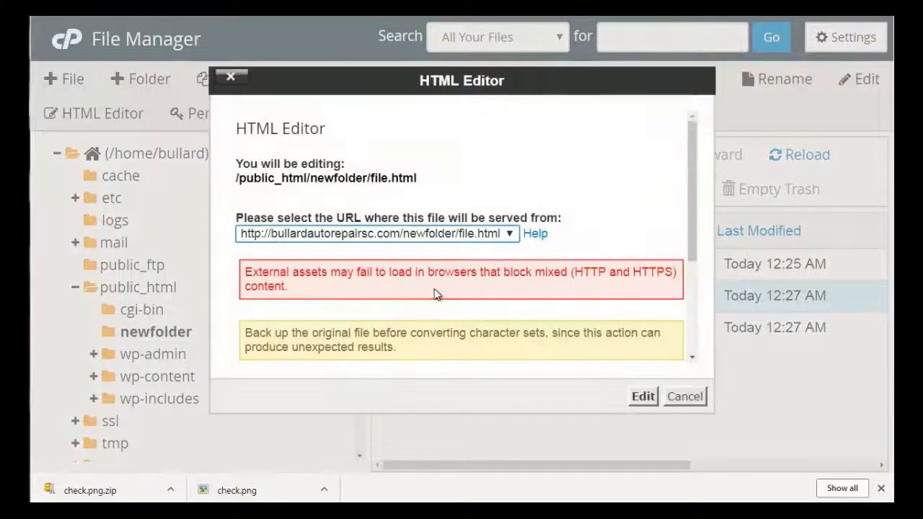
pyautogui.click(650, 397)
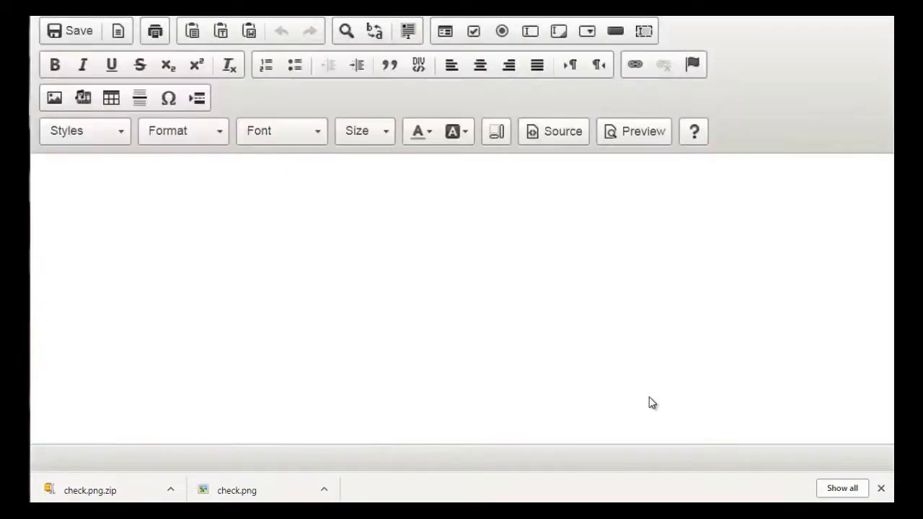
pyautogui.click(350, 251)
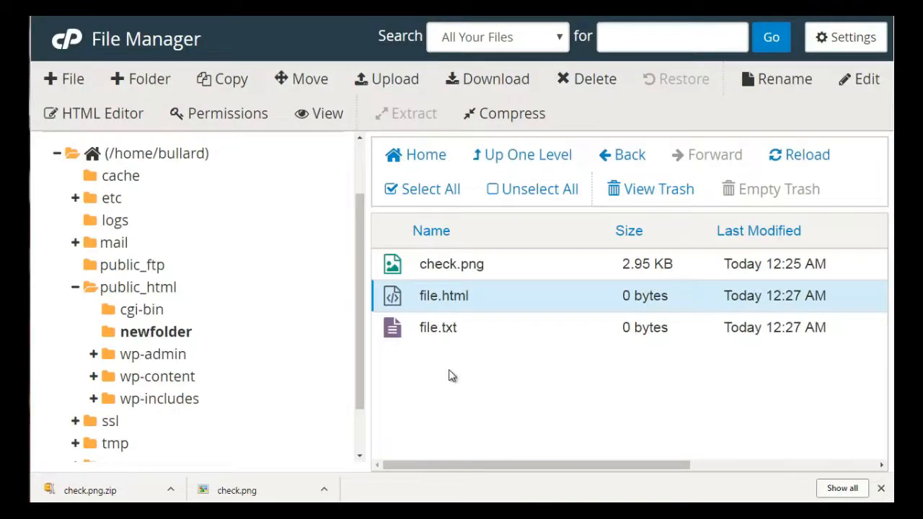
pyautogui.click(258, 117)
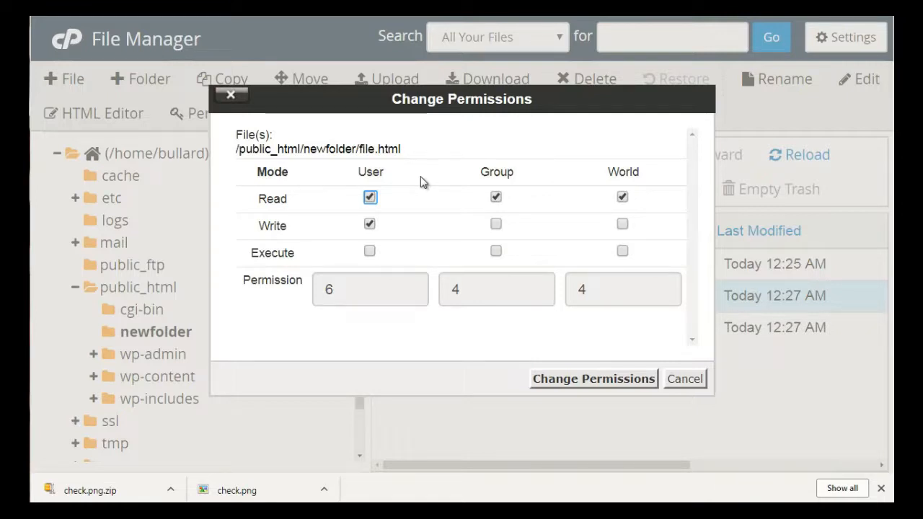
pyautogui.click(684, 380)
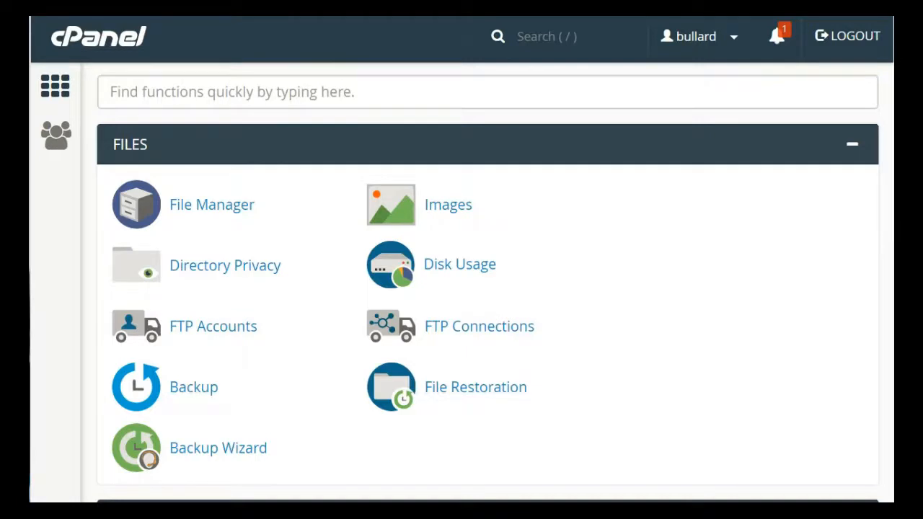
# - Open Apache SpamAssassin from the Email section of the cPanel home page
pyautogui.scroll(-12, 488, 282)
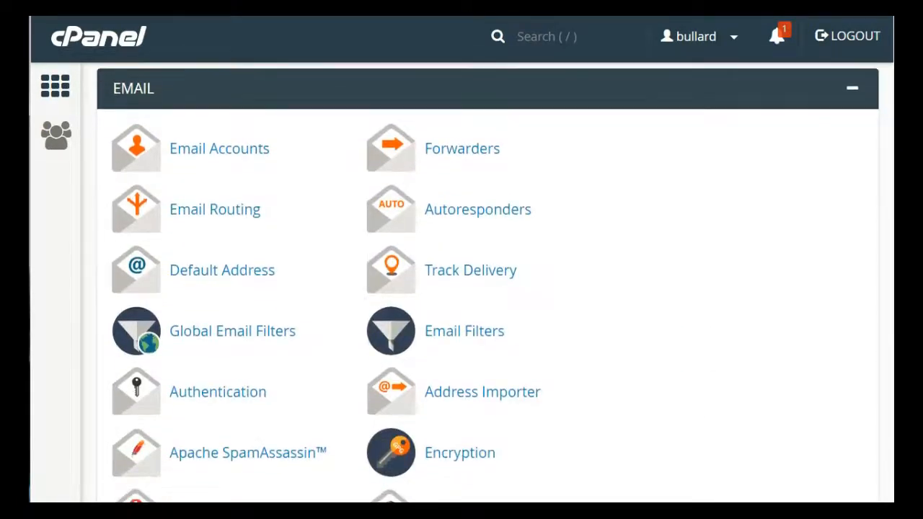
pyautogui.scroll(-1, 487, 281)
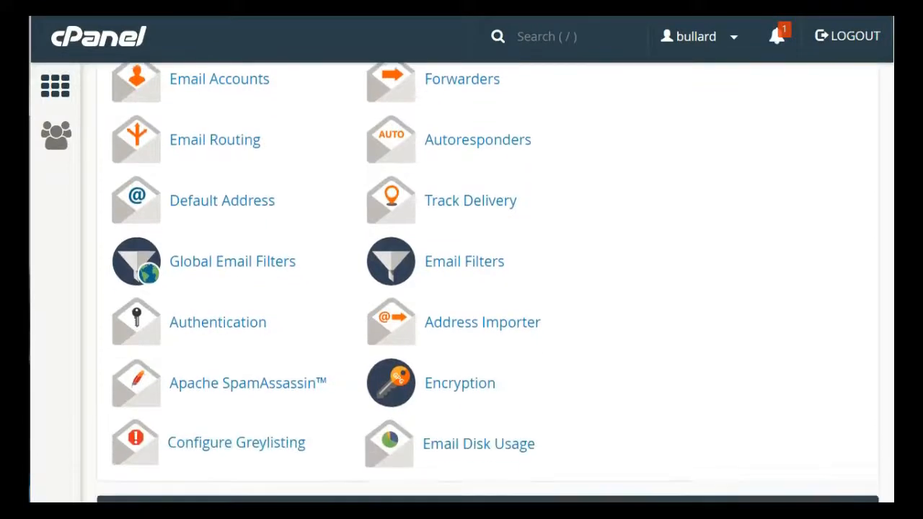
pyautogui.scroll(1, 487, 282)
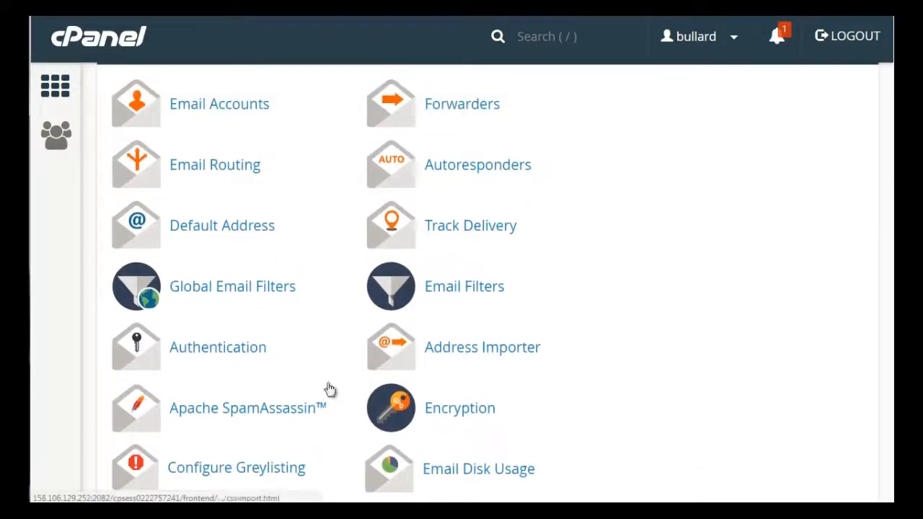
pyautogui.rightClick(266, 418)
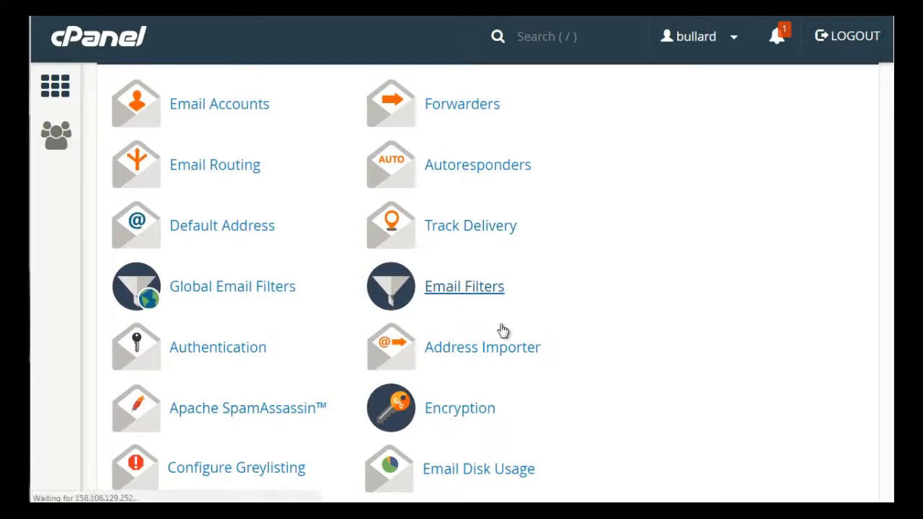
pyautogui.hotkey('alt', 'Left')
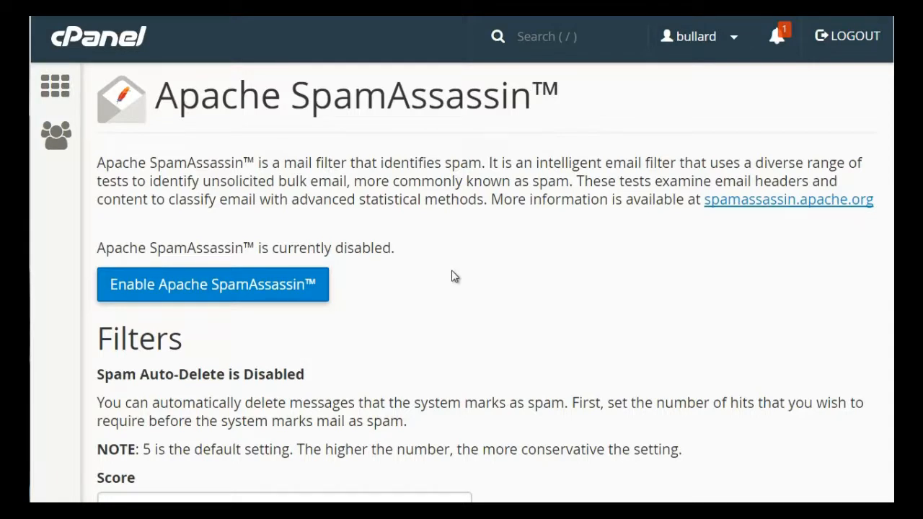
# - Turn on Auto-Delete Spam with the score left at 5
pyautogui.moveTo(900, 141); pyautogui.dragTo(900, 253)
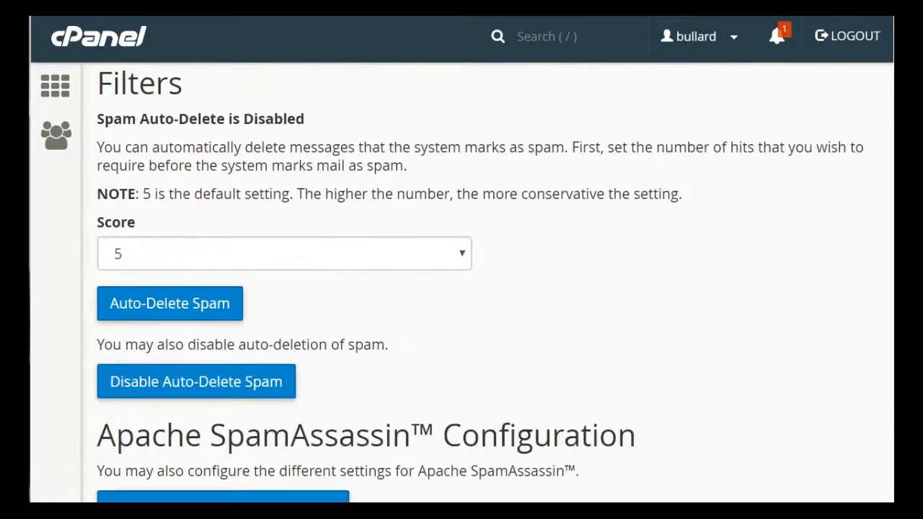
pyautogui.click(343, 259)
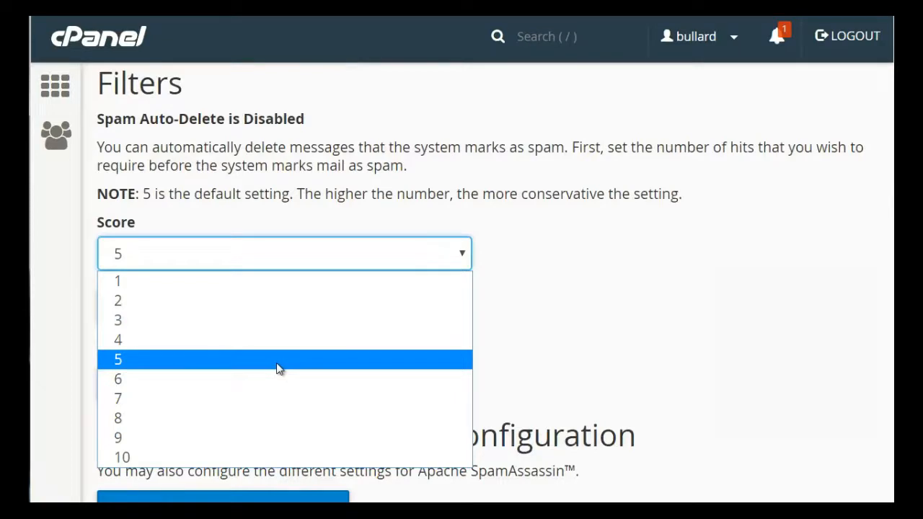
pyautogui.click(525, 173)
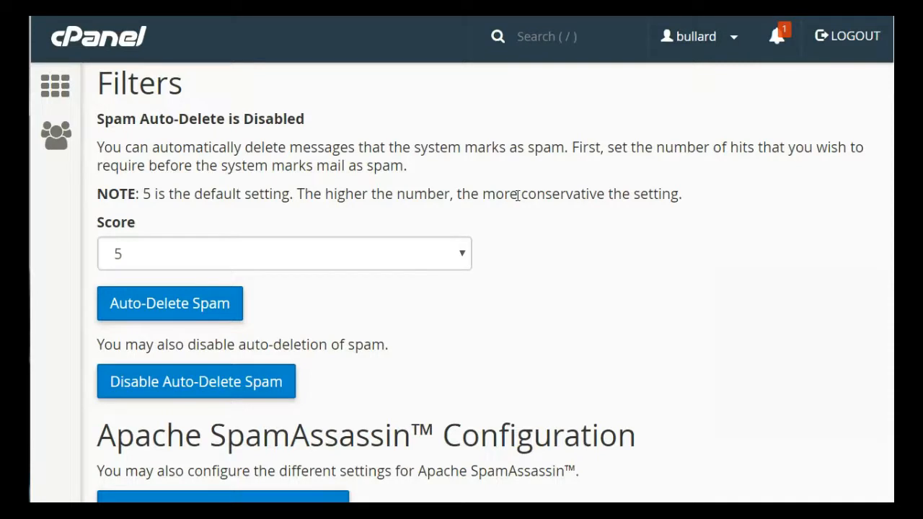
pyautogui.click(165, 307)
pyautogui.scroll(-2, 251, 377)
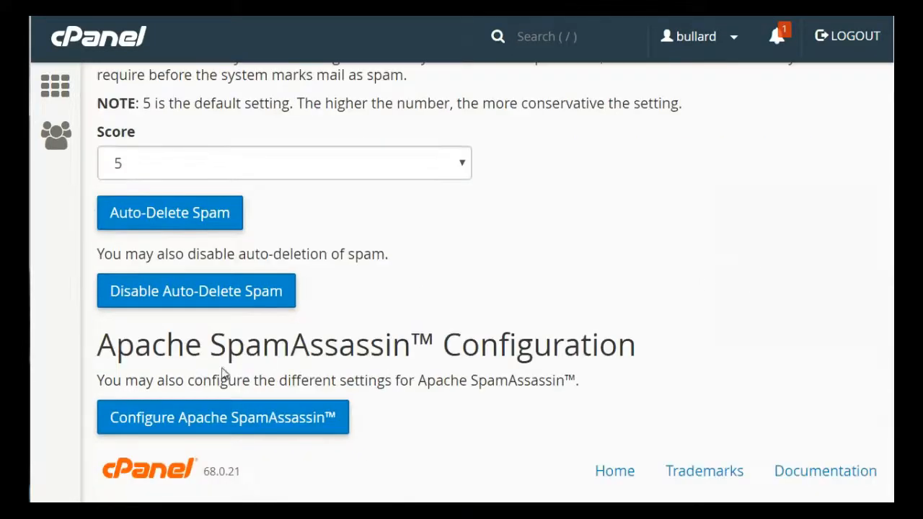
# - Open the Apache SpamAssassin configuration and review its blacklist_from, score and whitelist_from fields
pyautogui.click(223, 418)
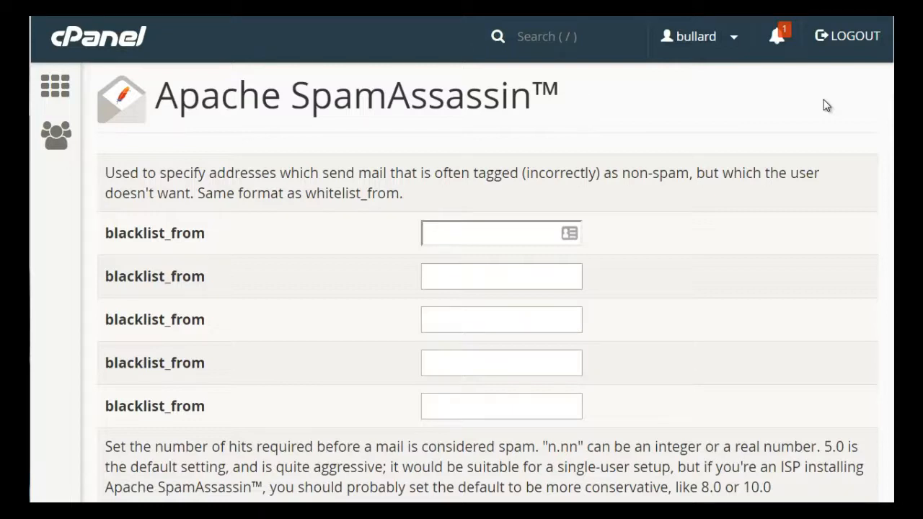
pyautogui.click(508, 232)
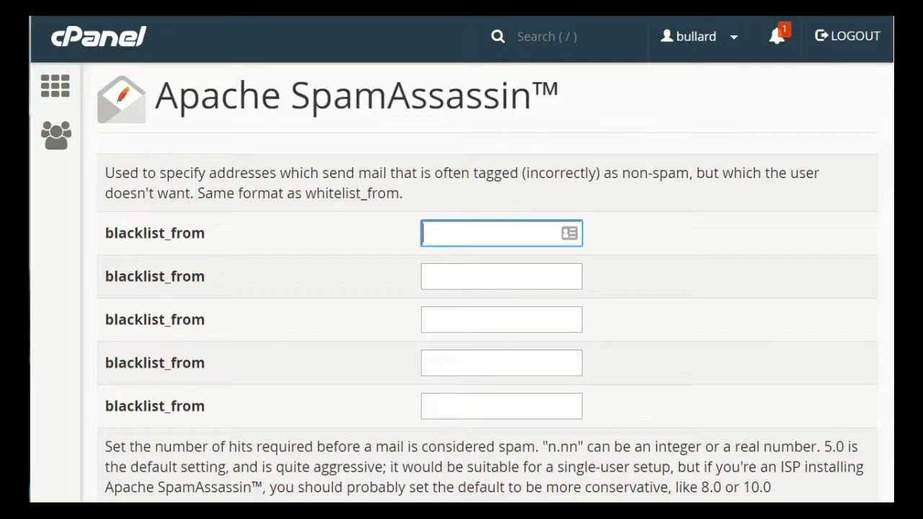
pyautogui.scroll(-10, 508, 233)
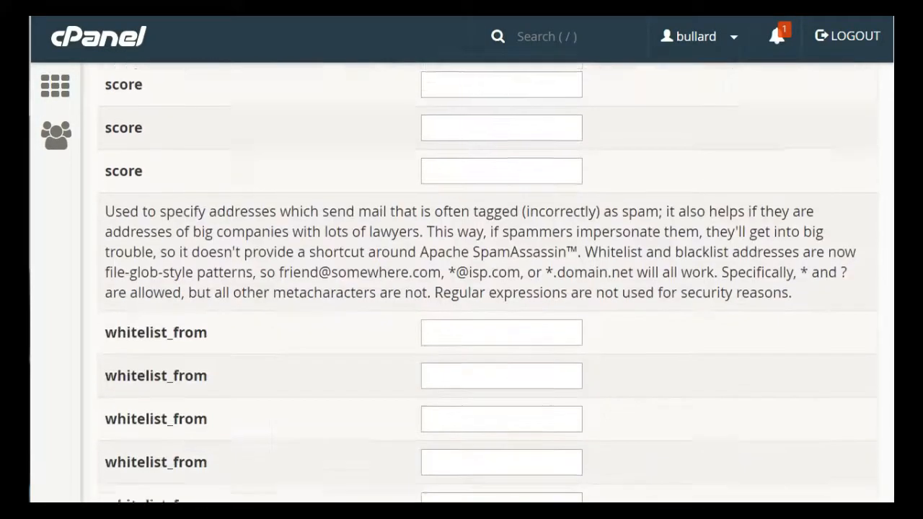
pyautogui.scroll(-3, 509, 232)
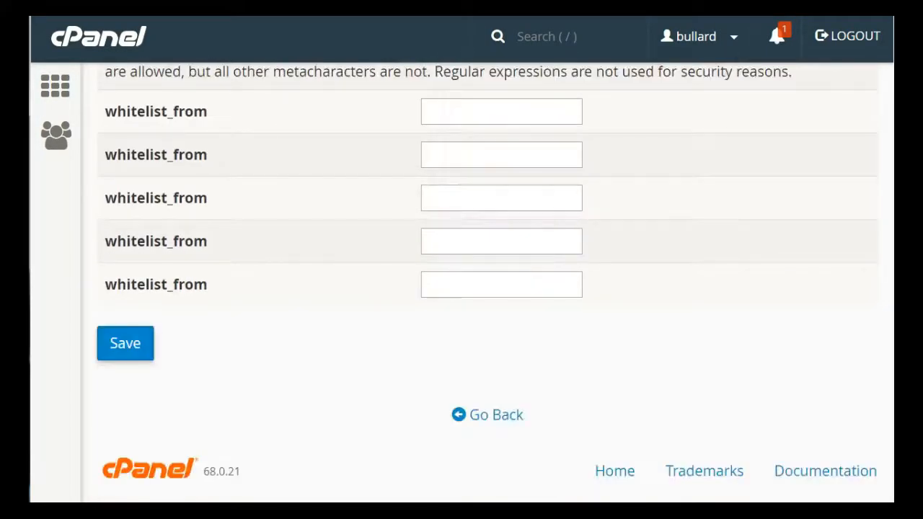
pyautogui.click(501, 100)
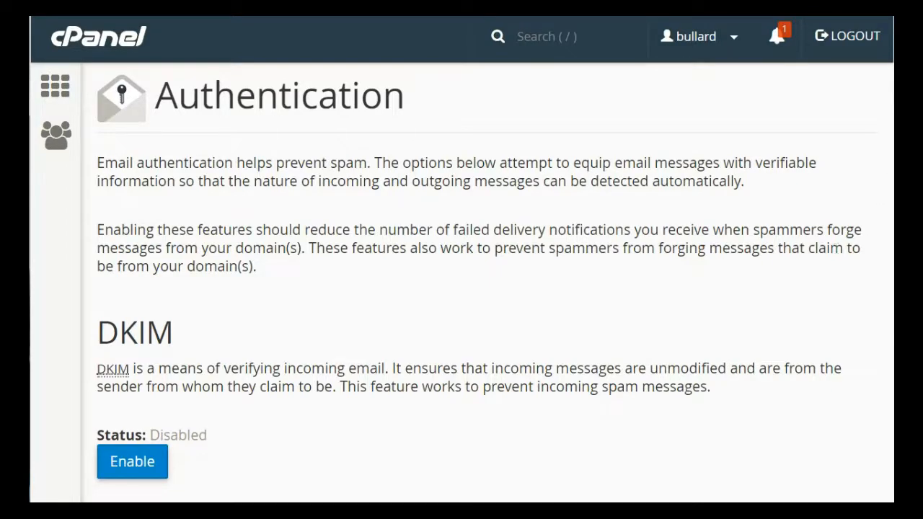
# - Enable DKIM and SPF on the email Authentication page
pyautogui.scroll(-3, 873, 215)
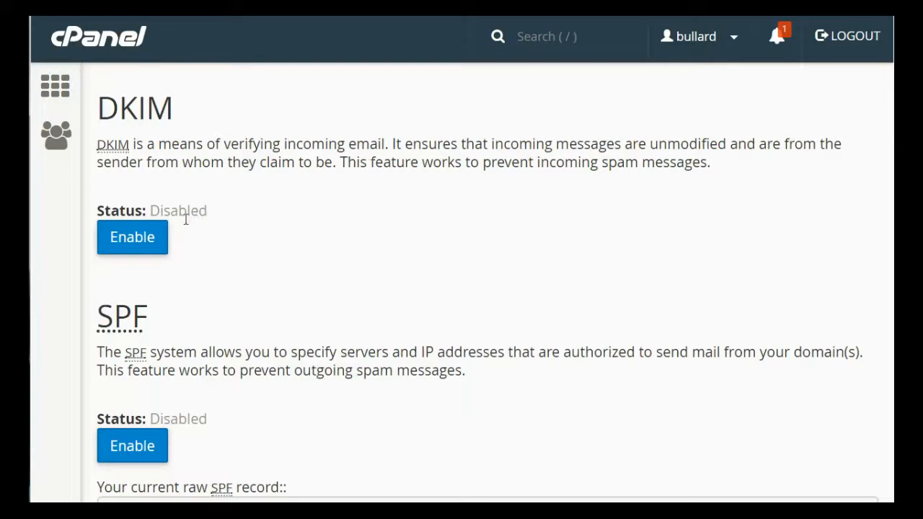
pyautogui.click(152, 246)
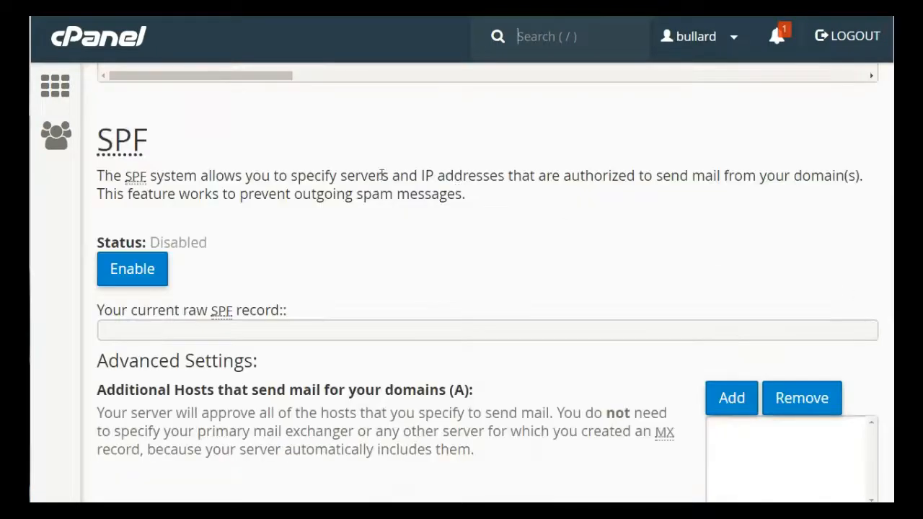
pyautogui.click(154, 277)
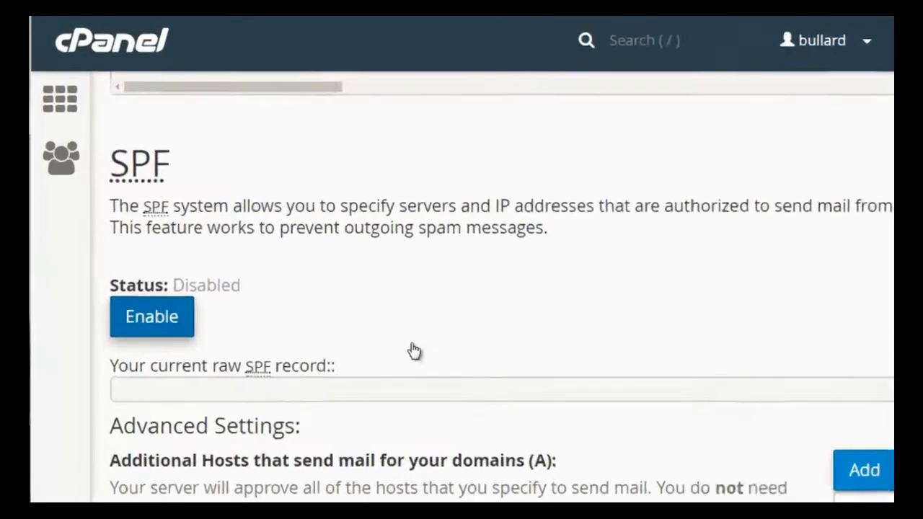
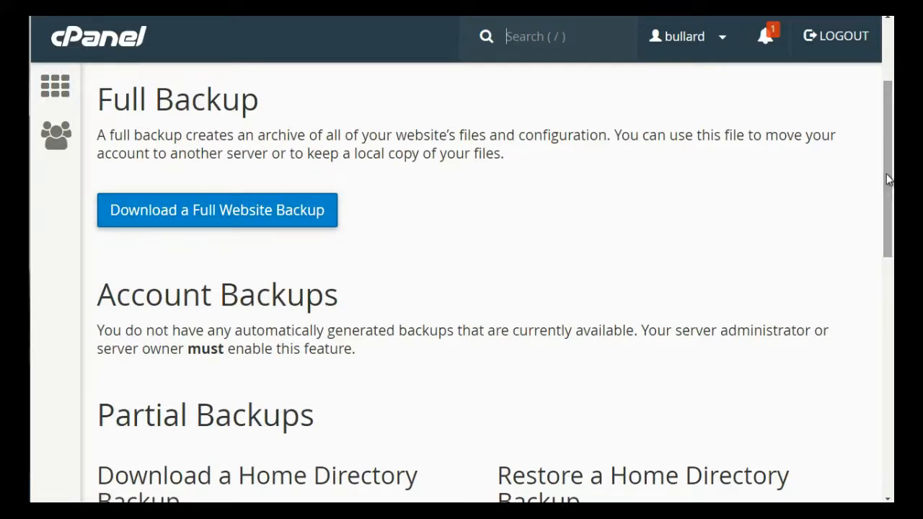
# - Review the Backup page's full, account and partial backup options and the Backup Wizard's full backup choice
pyautogui.moveTo(889, 179); pyautogui.dragTo(889, 249)
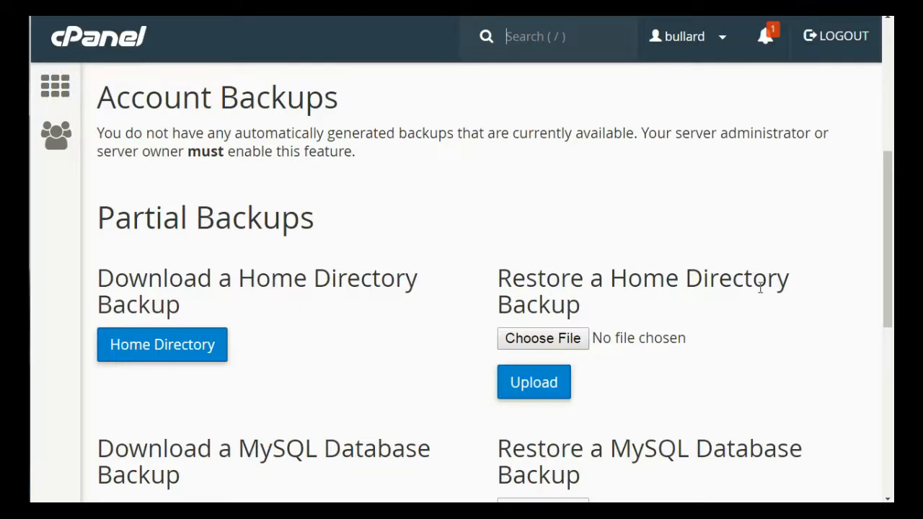
pyautogui.moveTo(888, 262); pyautogui.dragTo(888, 274)
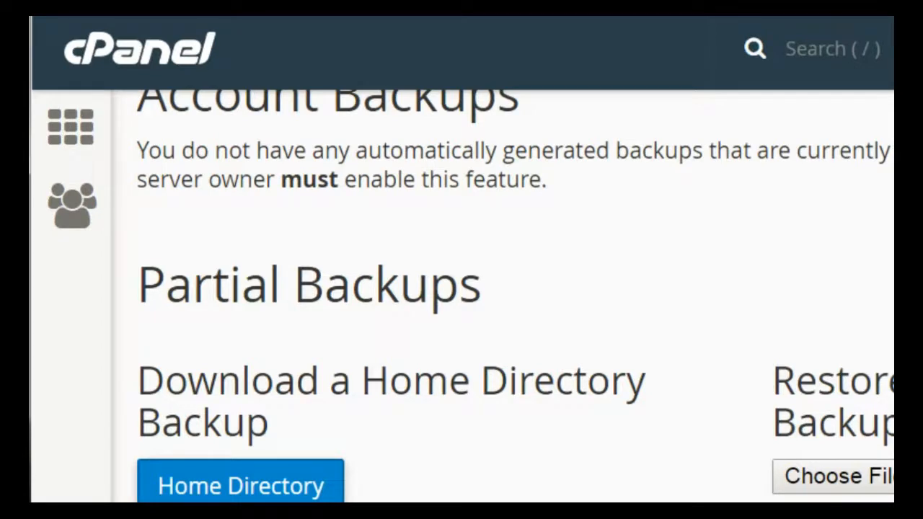
pyautogui.scroll(-5, 324, 404)
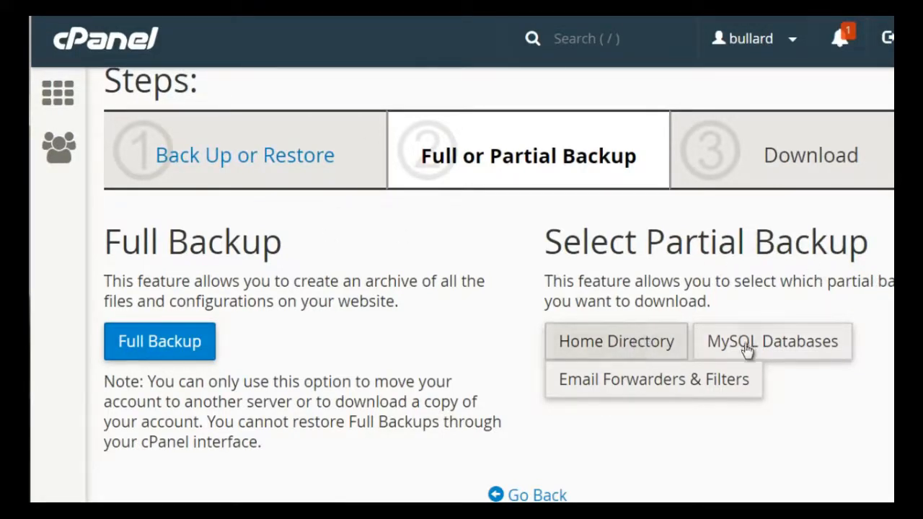
pyautogui.click(181, 342)
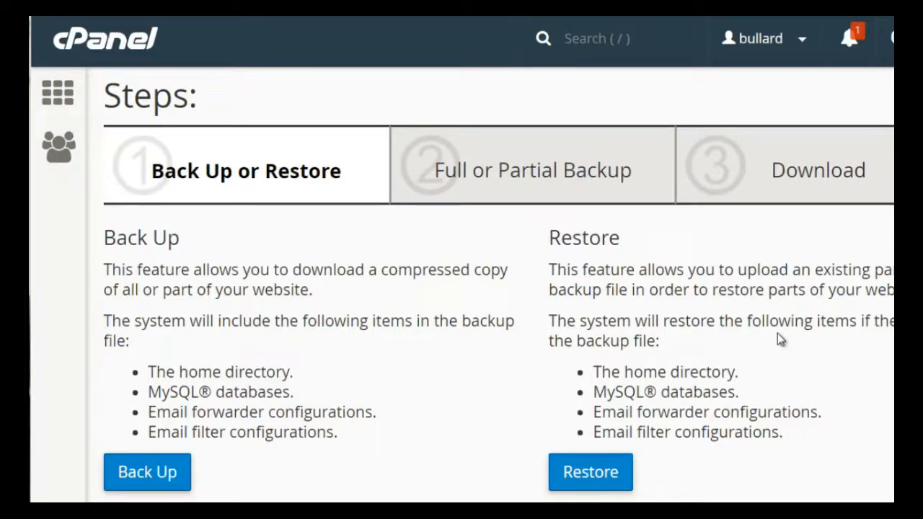
# - Choose Restore in the Backup Wizard and open the Home Directory restore step
pyautogui.click(612, 474)
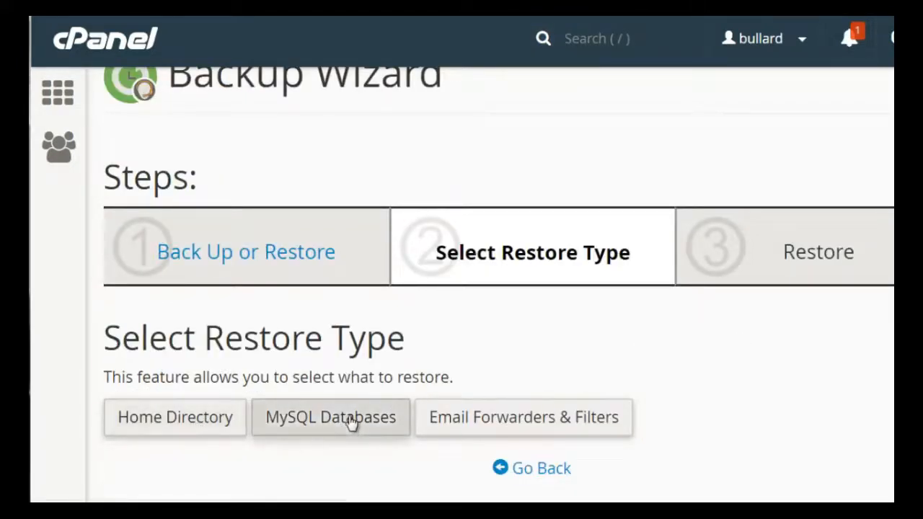
pyautogui.click(207, 431)
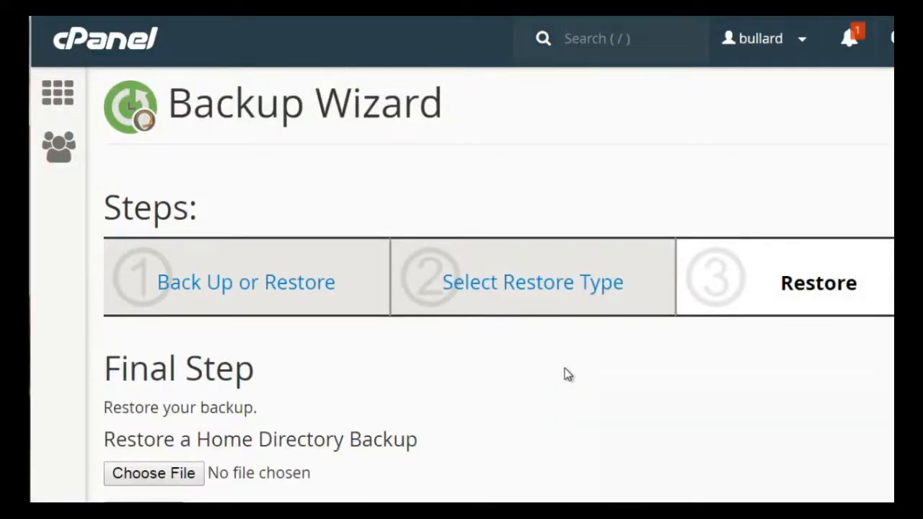
pyautogui.scroll(-1, 729, 307)
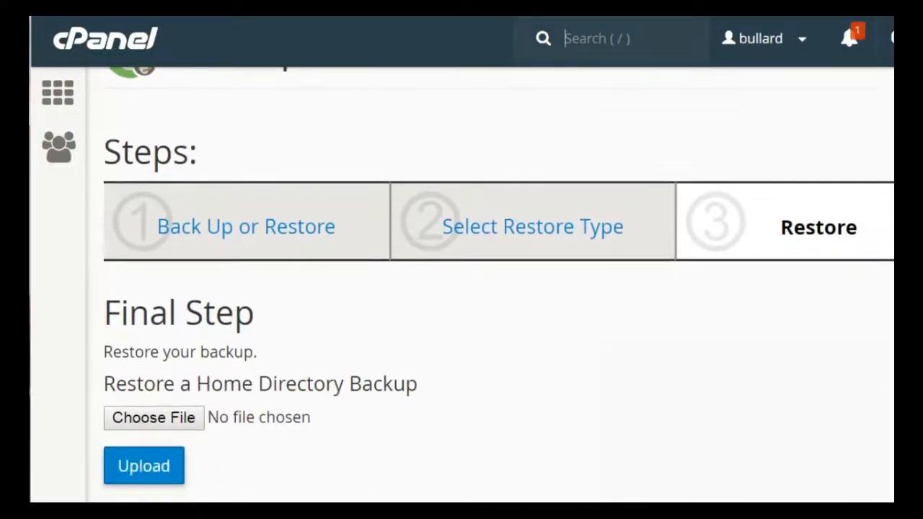